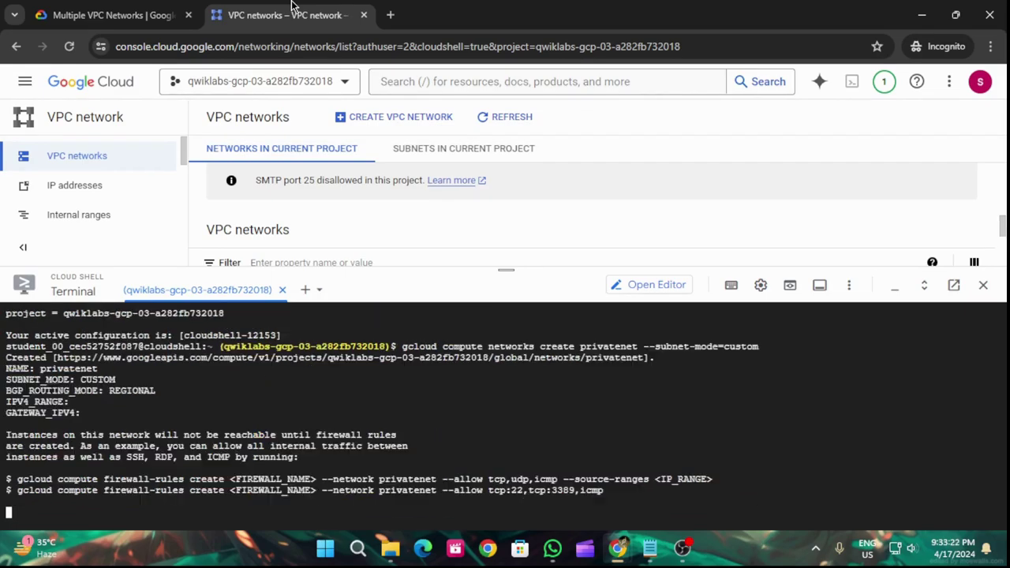
# Create the privatenet subnets privatesubnet-us (us-east1, 172.16.0.0/24) and privatesubnet-eu (europe-west4, 172.20.0.0/20) from Cloud Shell
pyautogui.write('gcloud compute networks subnets create privatesubnet-us --network=privatenet --region=us-east1 --range=172.16.0.0/24')
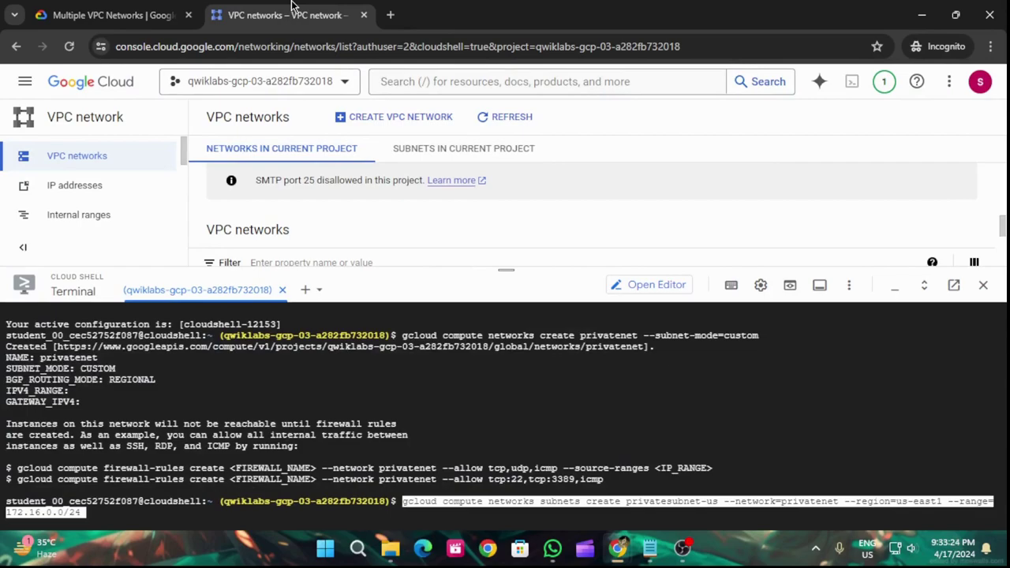
pyautogui.press('Return')
pyautogui.click(122, 14)
pyautogui.scroll(-3, 458, 295)
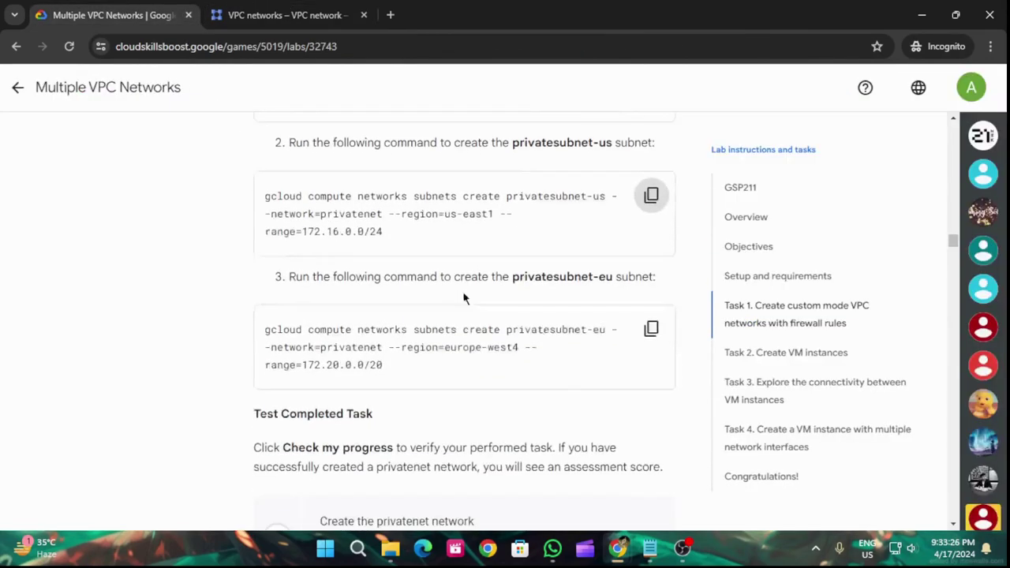
pyautogui.click(649, 232)
pyautogui.click(267, 8)
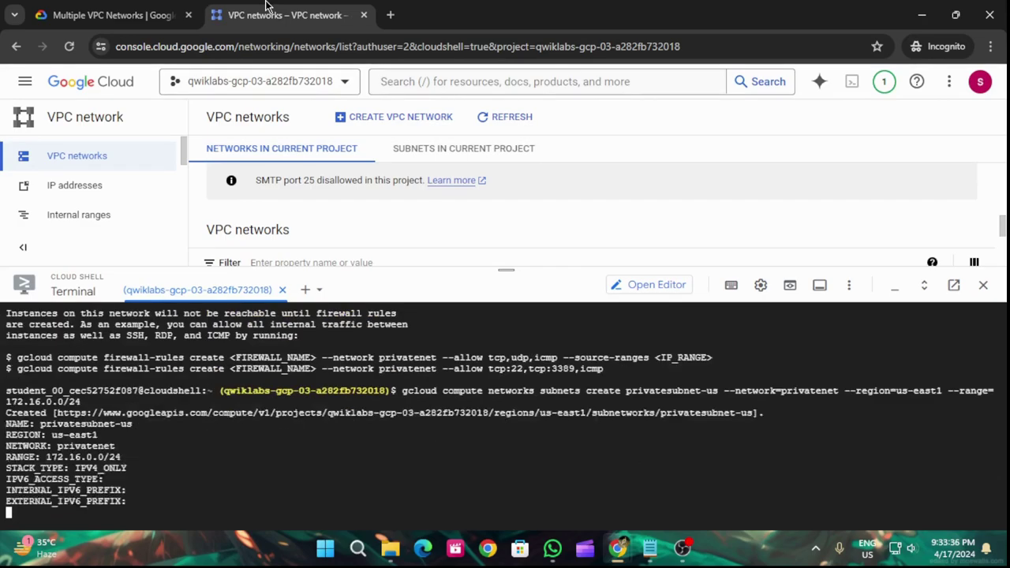
pyautogui.hotkey('ctrl', 'v')
pyautogui.press('Return')
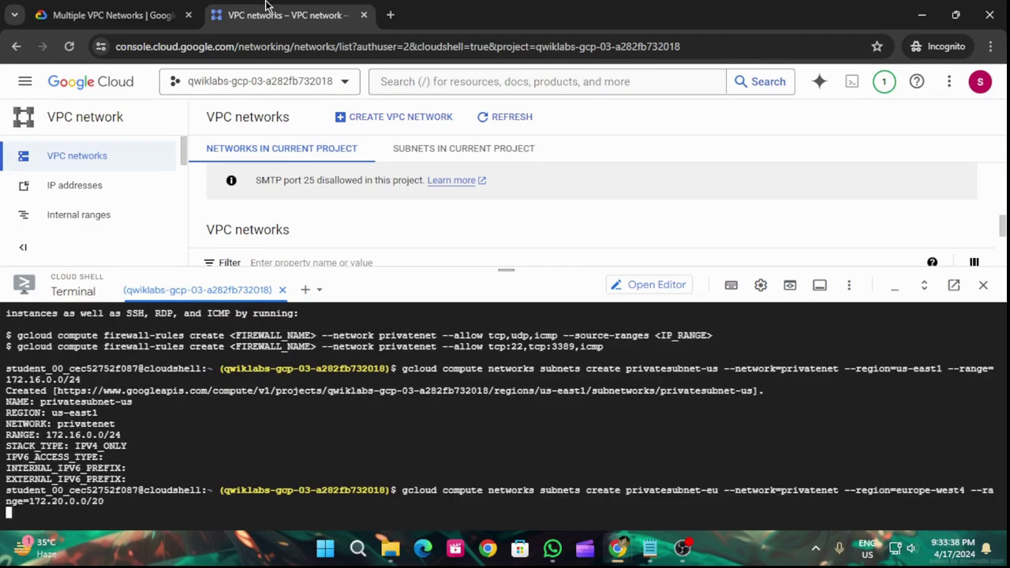
# Check the lab progress for the "Create the privatenet network" task, repeating the check once
pyautogui.click(110, 15)
pyautogui.scroll(-2, 562, 344)
pyautogui.scroll(2, 562, 344)
pyautogui.scroll(-2, 474, 323)
pyautogui.click(357, 300)
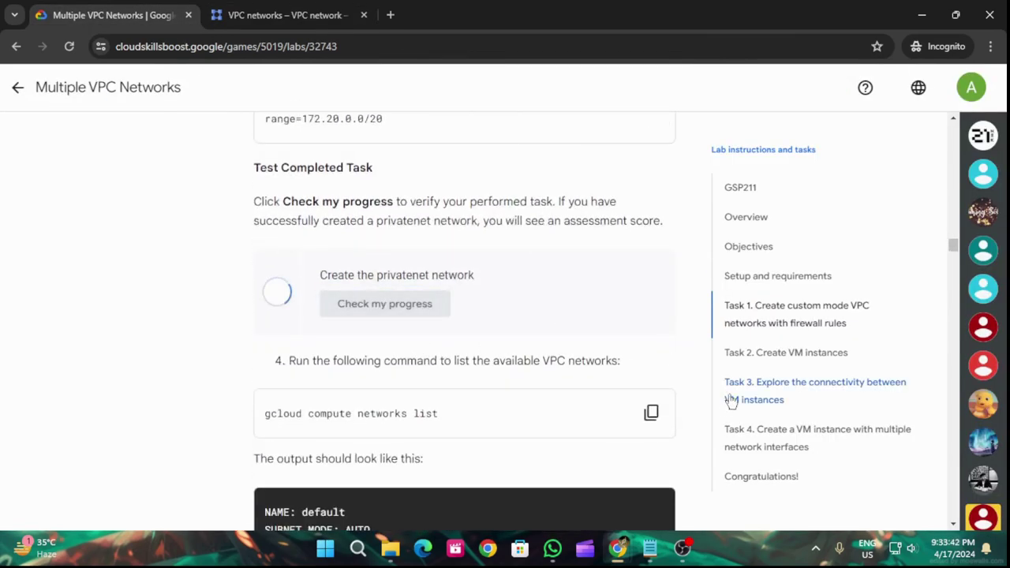
pyautogui.click(651, 413)
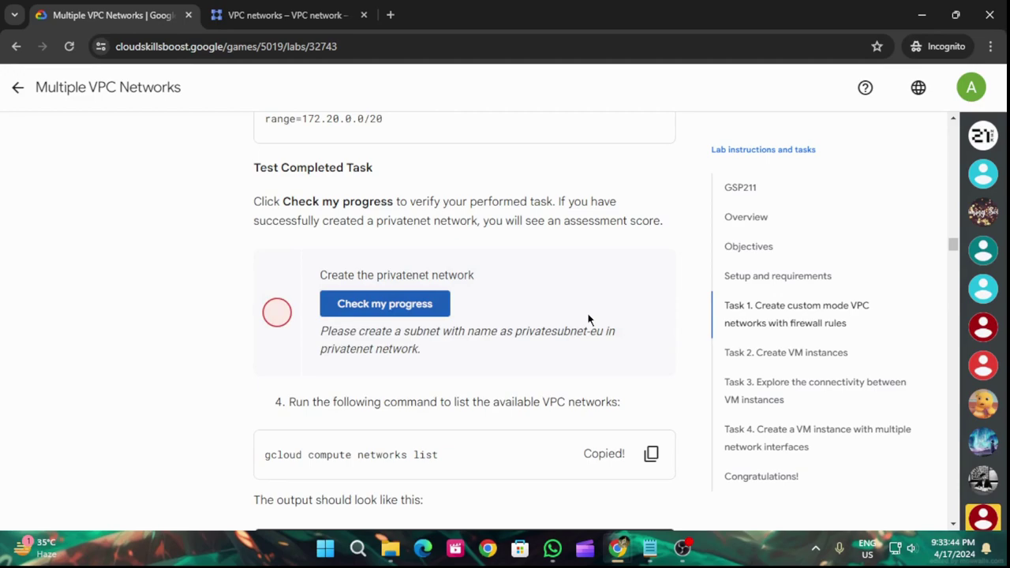
pyautogui.click(394, 313)
# List the available VPC networks in Cloud Shell with the lab's gcloud compute networks list command
pyautogui.click(651, 413)
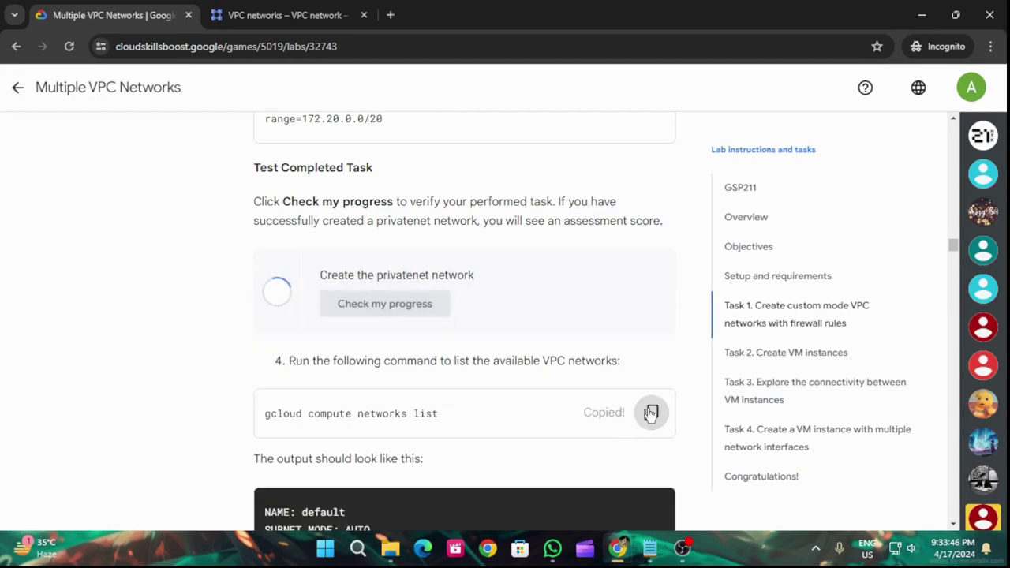
pyautogui.click(261, 8)
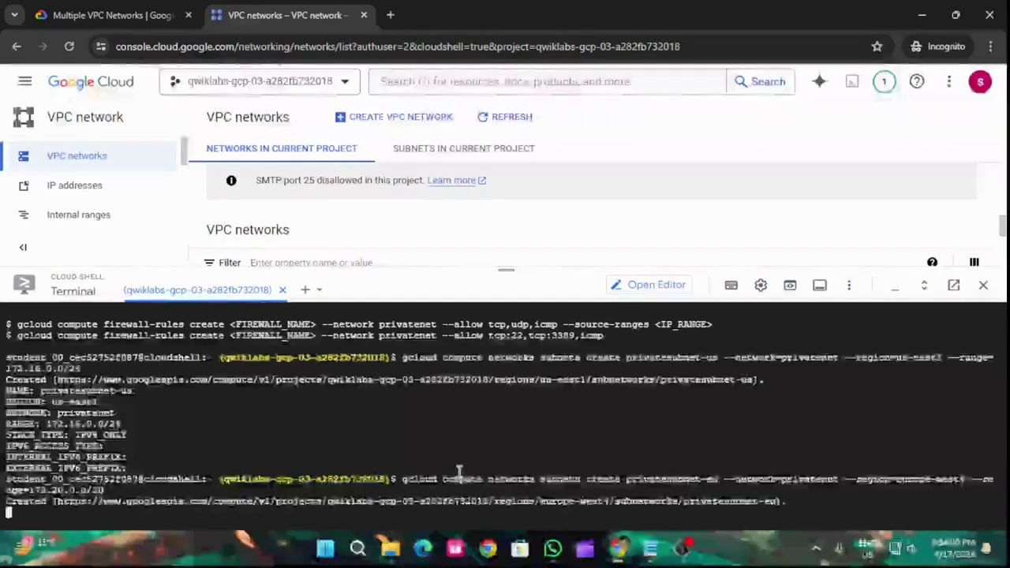
pyautogui.hotkey('ctrl', 'v')
pyautogui.press('Return')
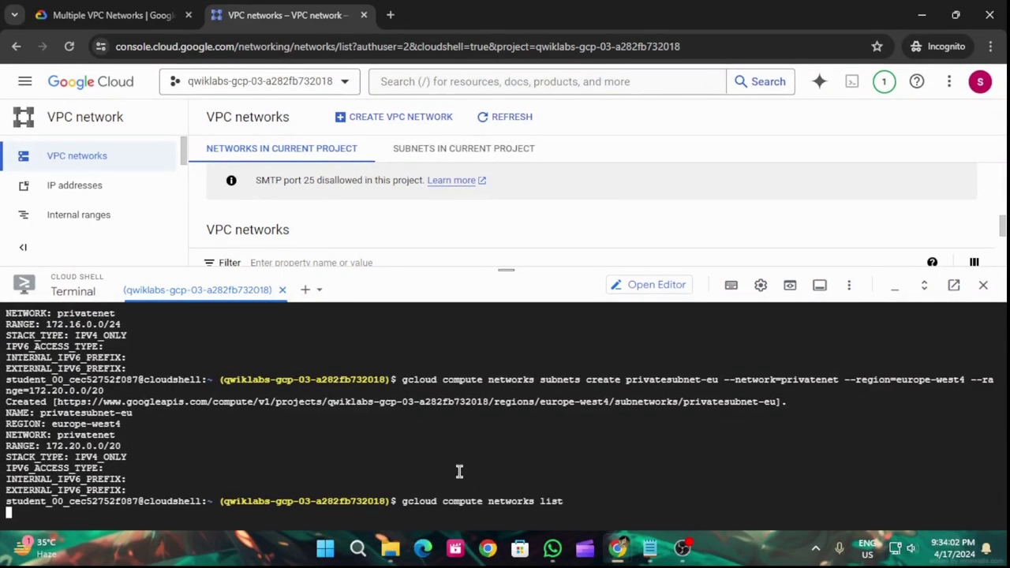
# List the VPC subnets sorted by network with gcloud compute networks subnets list --sort-by=NETWORK
pyautogui.hotkey('ctrl', 'shift', 'Tab')
pyautogui.scroll(-6, 519, 364)
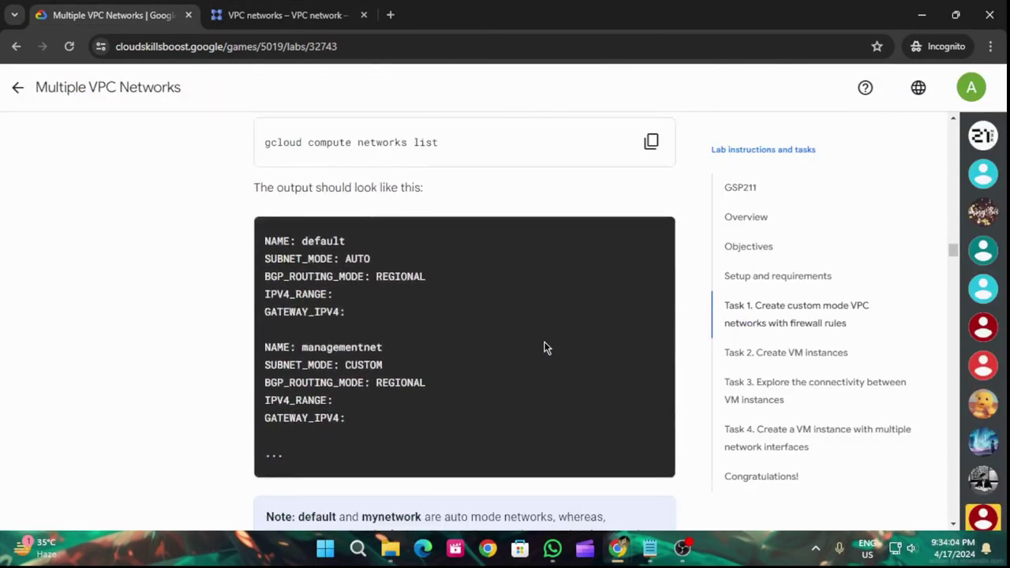
pyautogui.scroll(-2, 552, 331)
pyautogui.click(652, 318)
pyautogui.click(314, 7)
pyautogui.hotkey('ctrl', 'v')
pyautogui.press('Return')
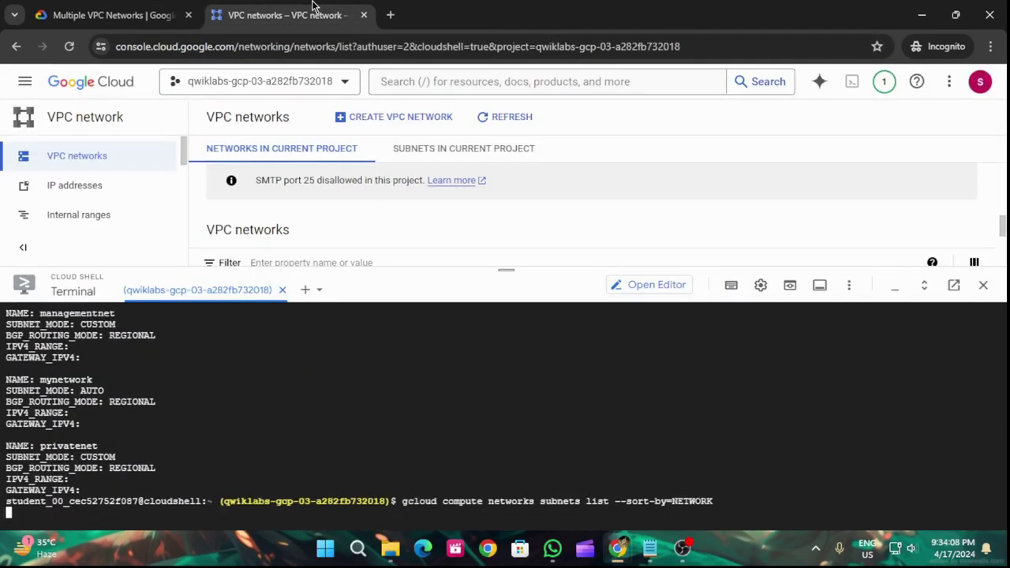
# Copy the firewall rule name managementnet-allow-icmp-ssh-rdp from the managementnet section of the lab instructions
pyautogui.click(150, 7)
pyautogui.scroll(-10, 450, 326)
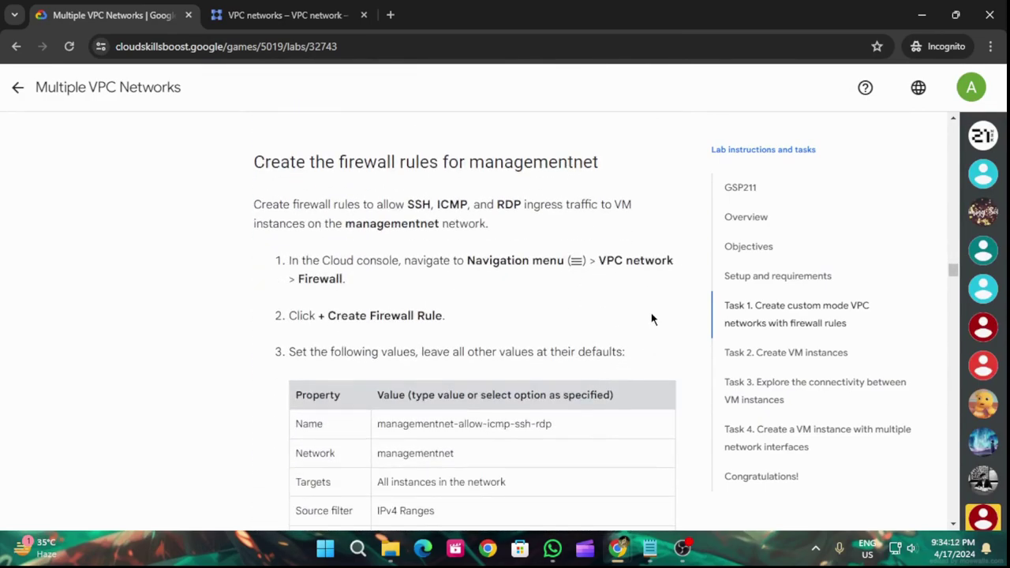
pyautogui.scroll(-1, 652, 319)
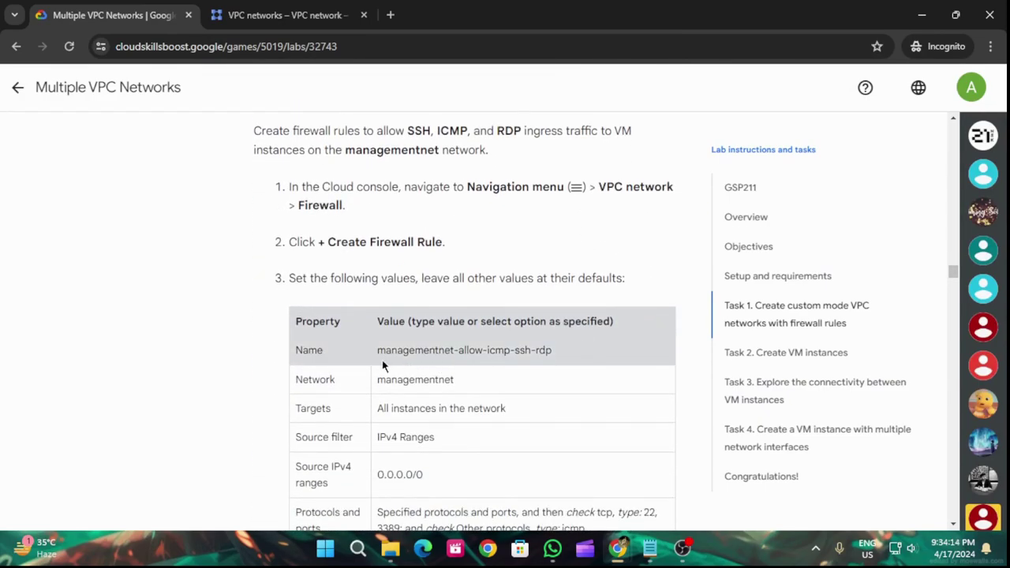
pyautogui.moveTo(375, 352); pyautogui.dragTo(550, 349)
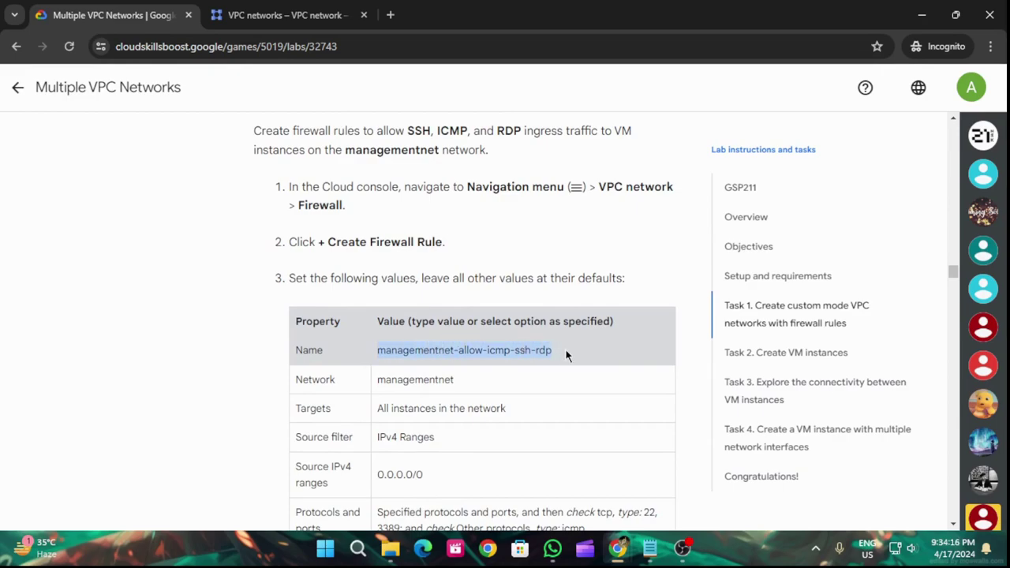
# Shrink the Cloud Shell terminal and start a new firewall rule in the console named managementnet-allow-icmp-ssh-rdp
pyautogui.click(292, 8)
pyautogui.moveTo(514, 274); pyautogui.dragTo(545, 499)
pyautogui.click(70, 274)
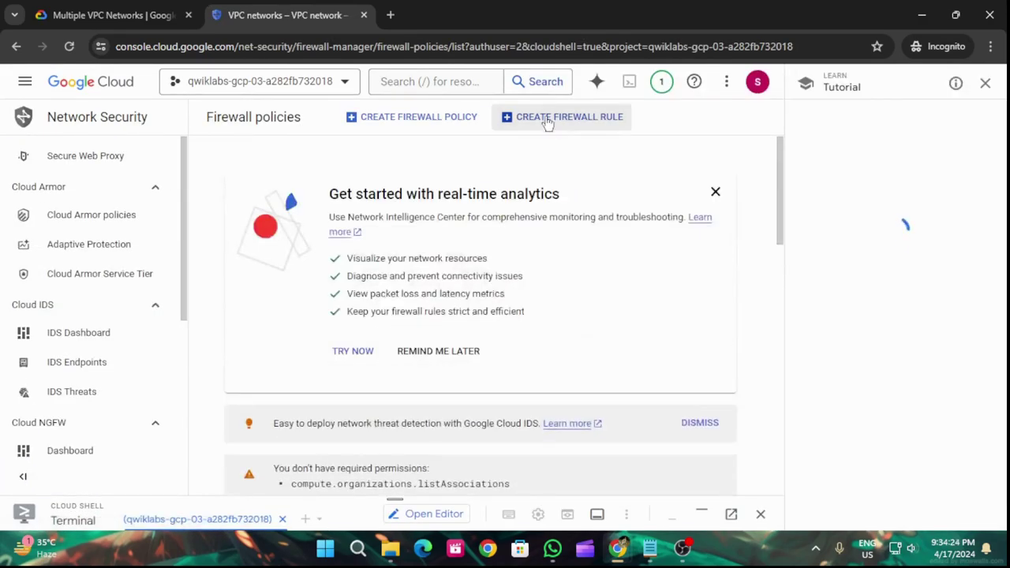
pyautogui.click(551, 118)
pyautogui.click(103, 213)
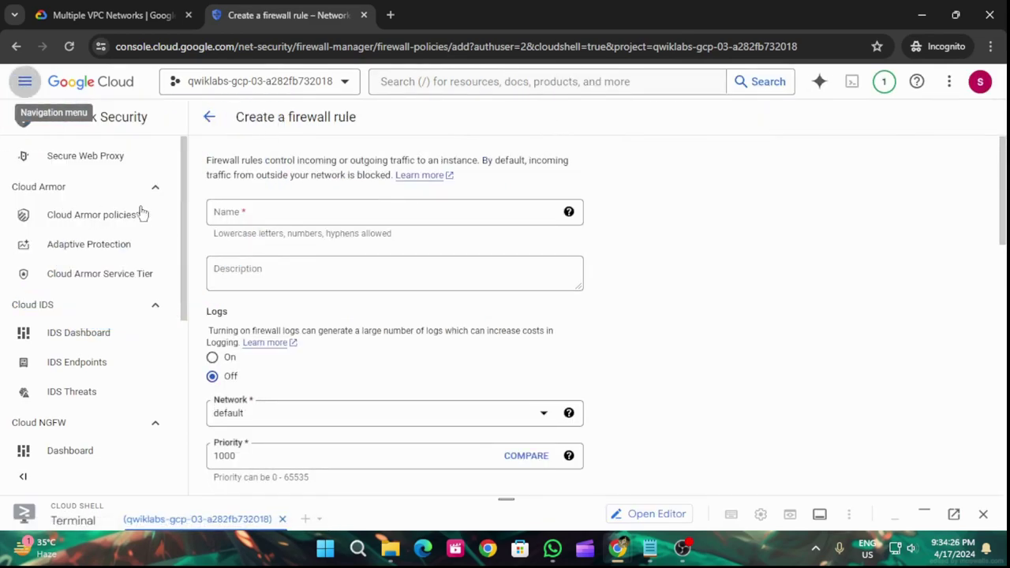
pyautogui.click(255, 215)
pyautogui.hotkey('ctrl', 'v')
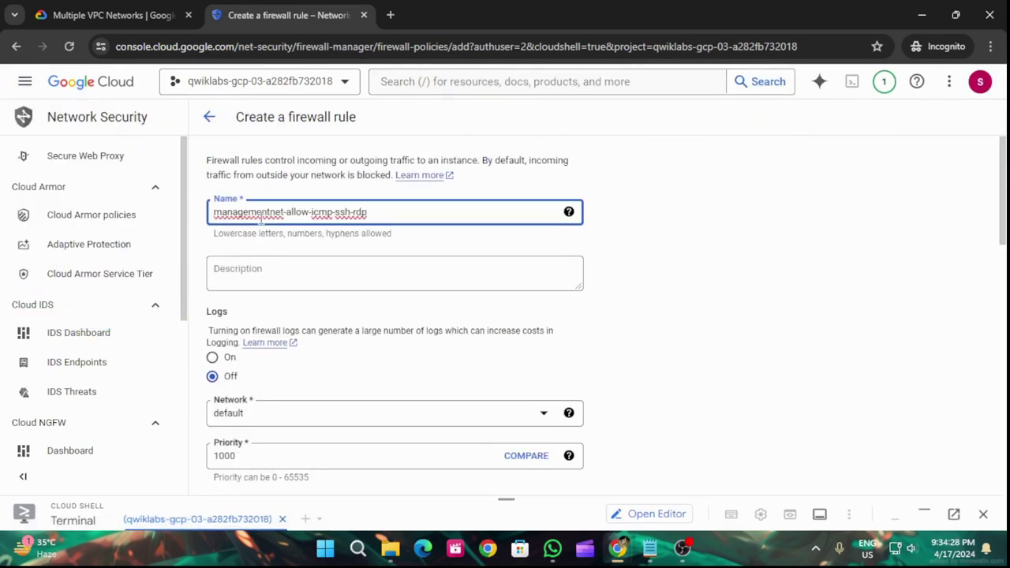
# Set the firewall rule's network to managementnet, as given in the lab instructions
pyautogui.scroll(-2, 256, 229)
pyautogui.click(114, 15)
pyautogui.scroll(-2, 498, 405)
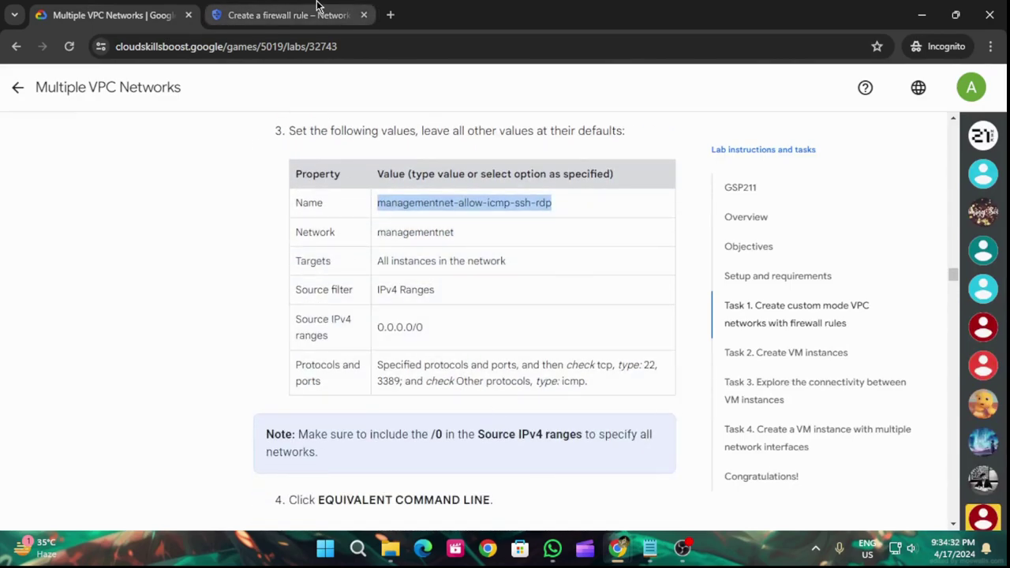
pyautogui.click(288, 15)
pyautogui.click(331, 268)
pyautogui.click(257, 342)
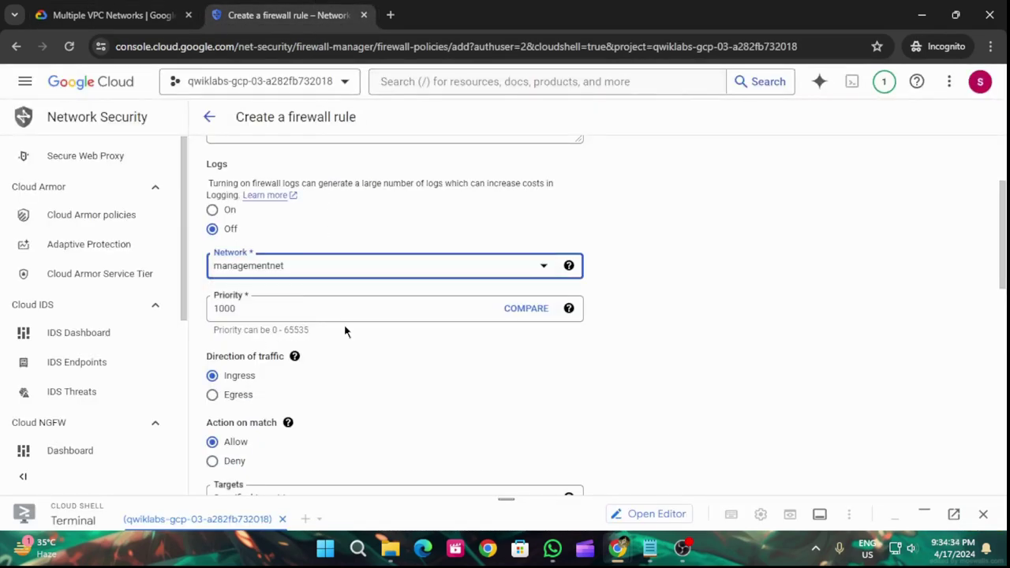
# Set the firewall rule's targets to all instances in the network
pyautogui.scroll(-2, 344, 327)
pyautogui.click(337, 347)
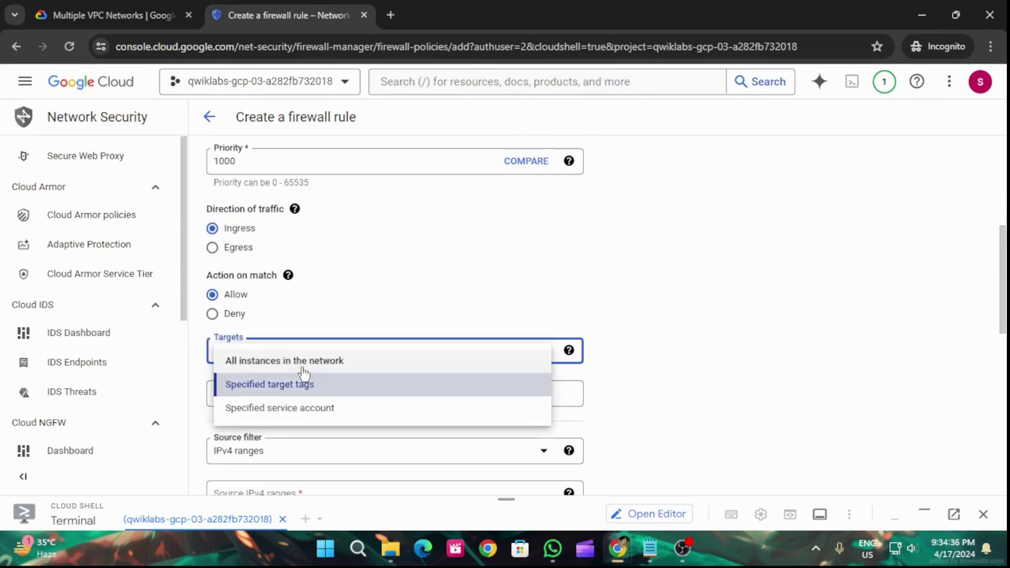
pyautogui.click(314, 361)
pyautogui.scroll(-1, 350, 326)
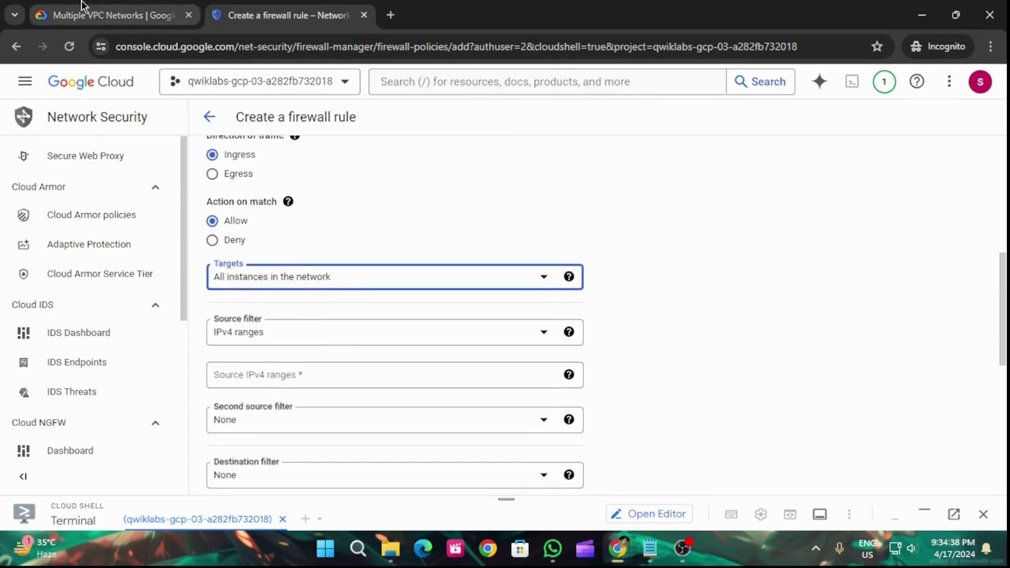
# Copy the source IPv4 range 0.0.0.0/0 from the lab instructions into the firewall rule
pyautogui.click(119, 15)
pyautogui.moveTo(363, 327); pyautogui.dragTo(437, 324)
pyautogui.click(440, 327)
pyautogui.click(377, 332)
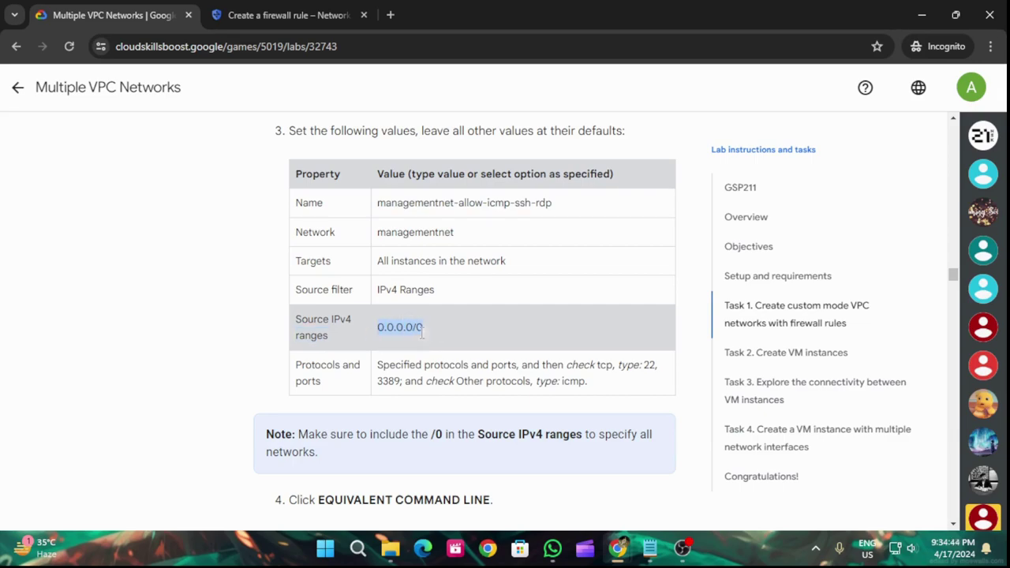
pyautogui.click(288, 15)
pyautogui.click(307, 371)
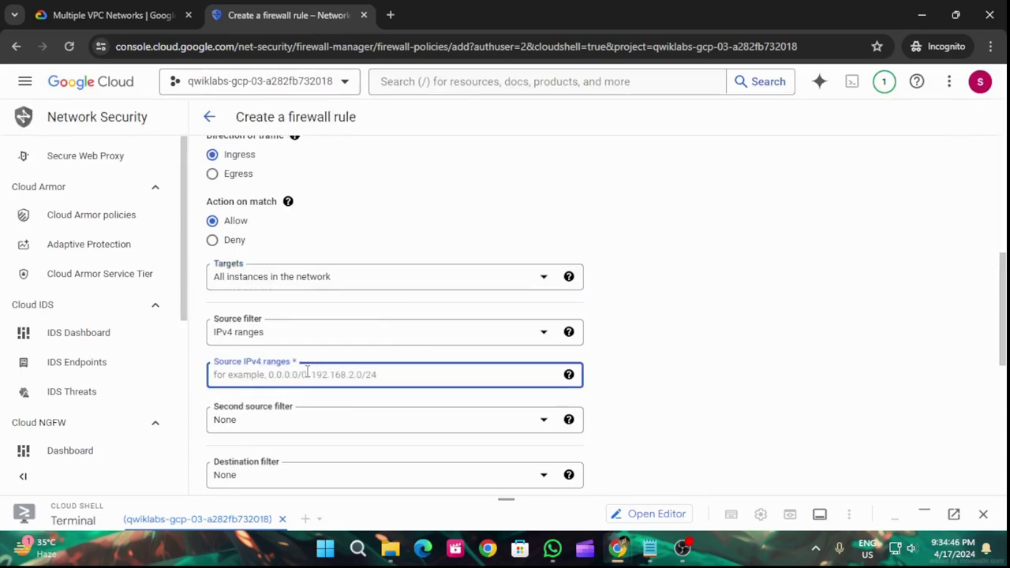
pyautogui.hotkey('ctrl', 'v')
# Enable TCP for the firewall rule and set its ports to 22,3389 from the lab instructions
pyautogui.scroll(-2, 309, 368)
pyautogui.scroll(-1, 591, 375)
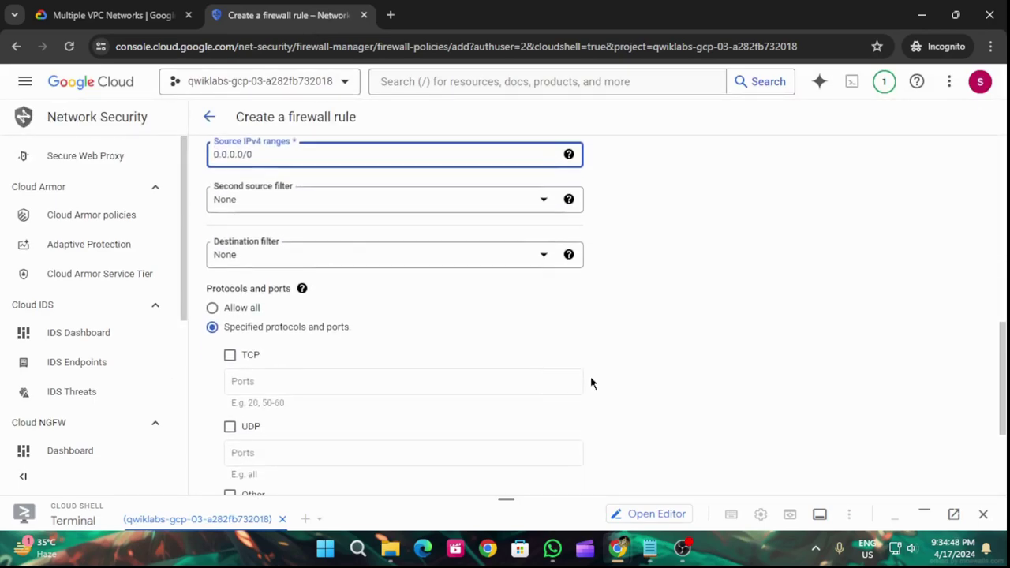
pyautogui.click(230, 354)
pyautogui.click(94, 9)
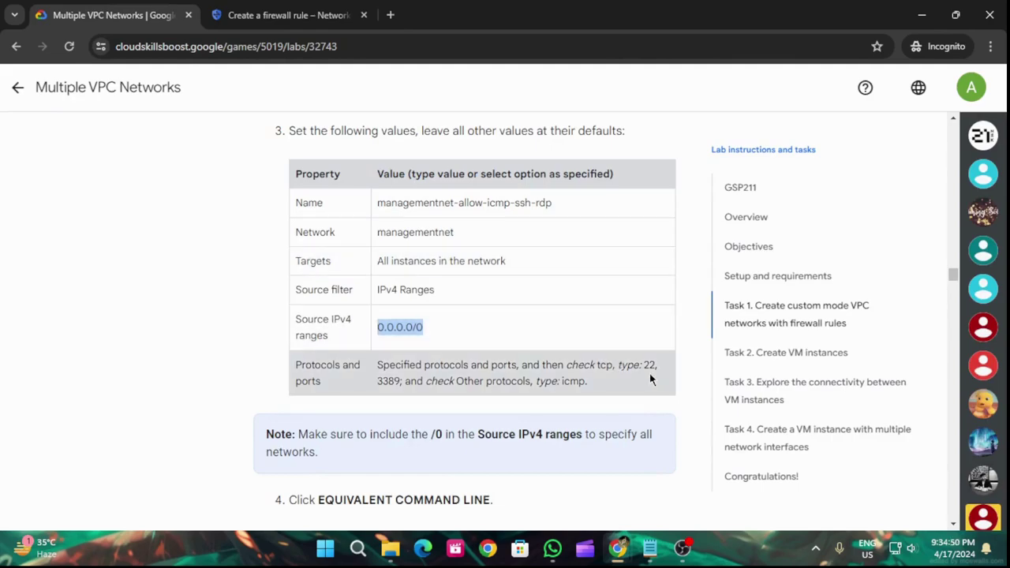
pyautogui.moveTo(644, 364); pyautogui.dragTo(398, 378)
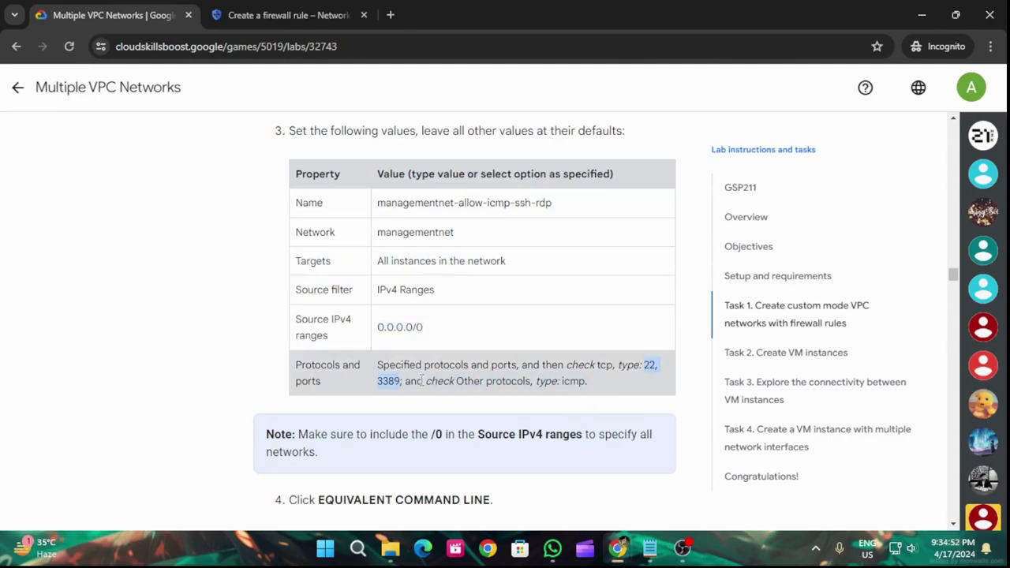
pyautogui.click(288, 15)
pyautogui.click(408, 382)
pyautogui.hotkey('ctrl', 'v')
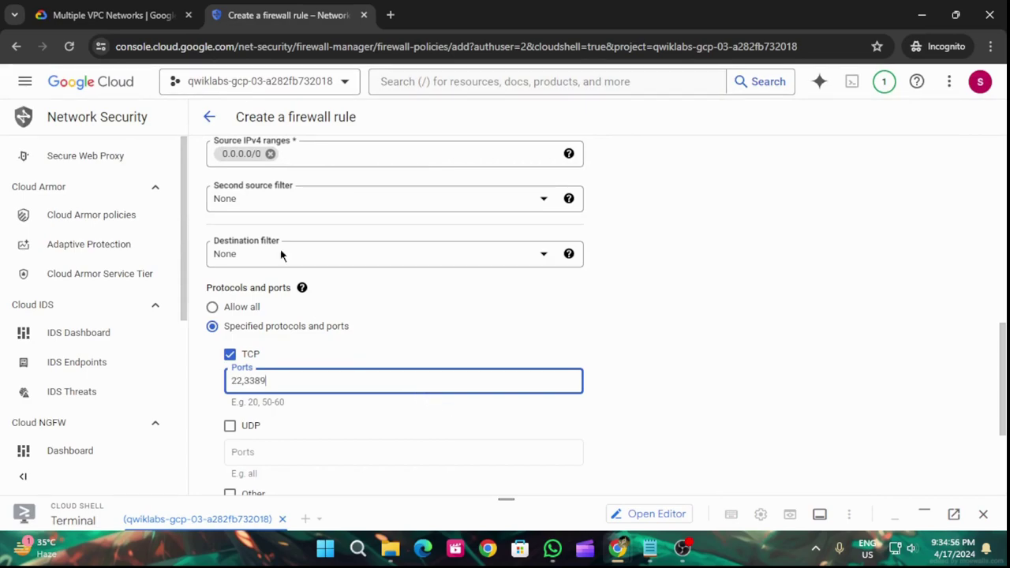
# Enable other protocols for the firewall rule and specify icmp from the lab instructions
pyautogui.click(131, 11)
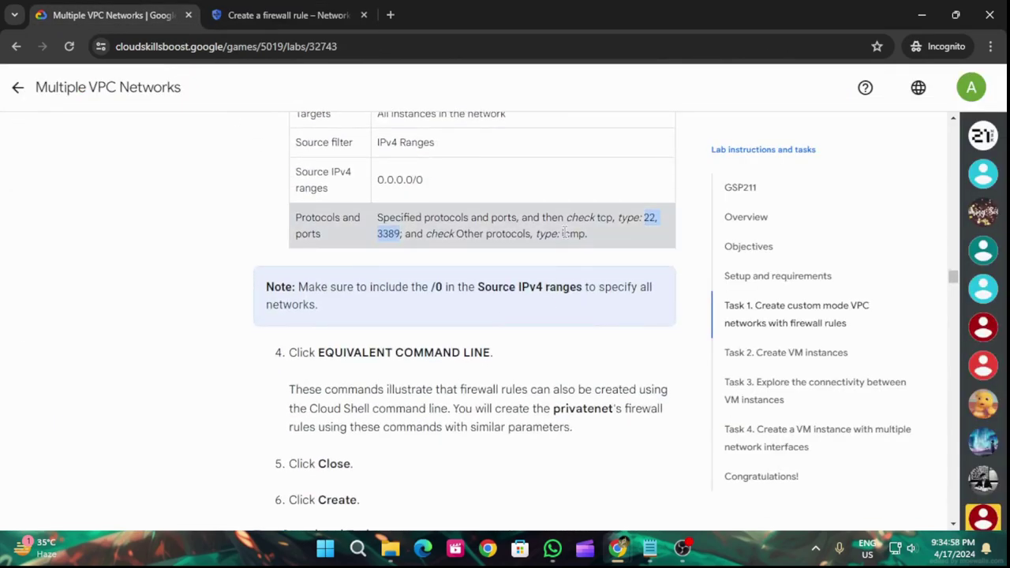
pyautogui.moveTo(562, 233); pyautogui.dragTo(586, 233)
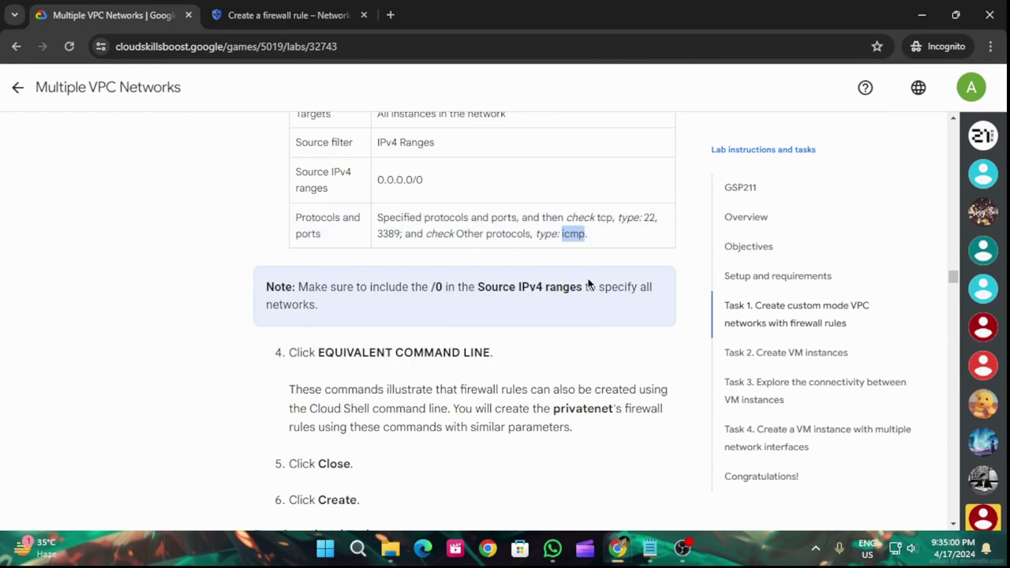
pyautogui.click(347, 22)
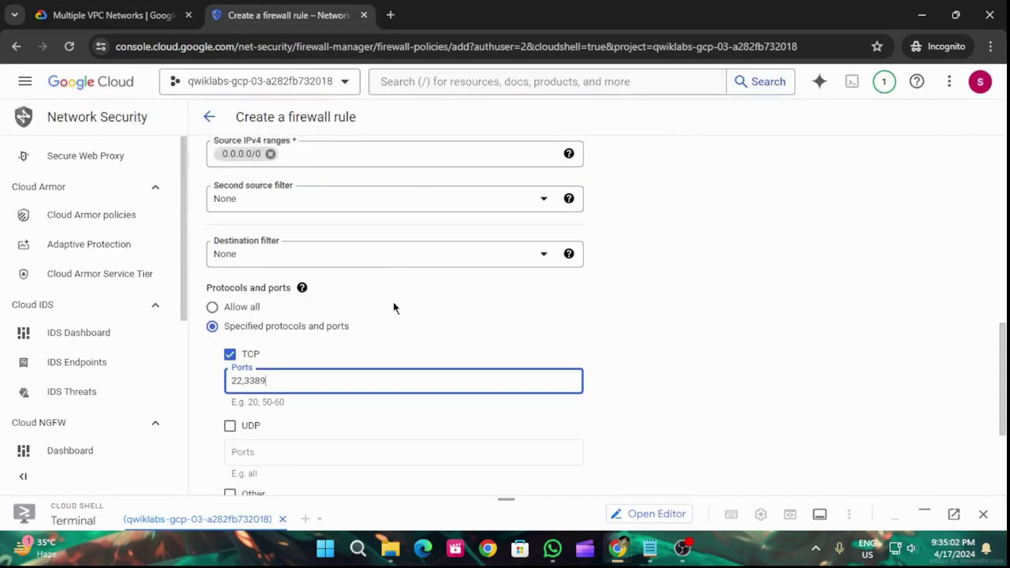
pyautogui.scroll(-3, 392, 298)
pyautogui.click(230, 309)
pyautogui.click(264, 336)
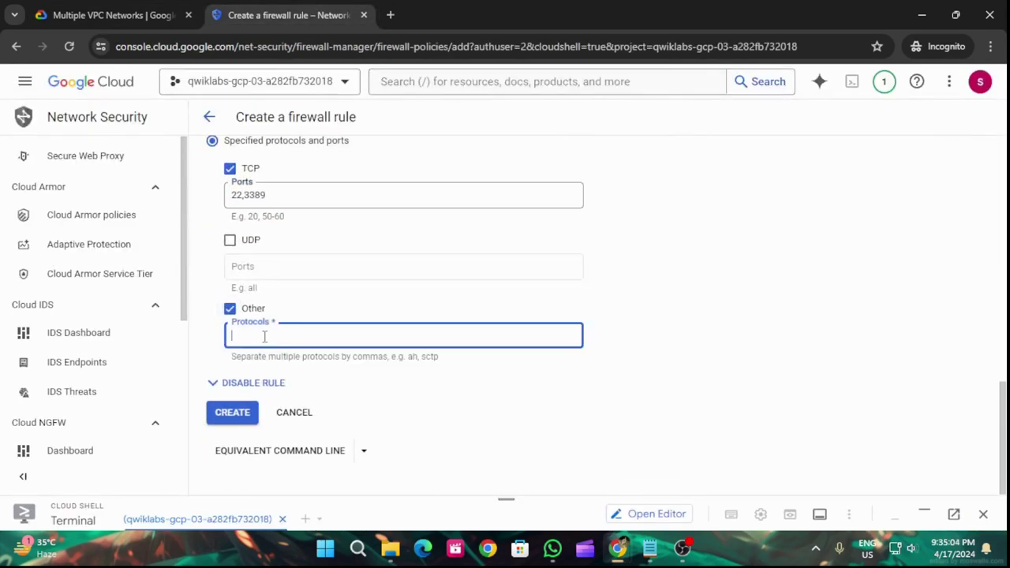
# Create the configured firewall rule and check the lab progress for the managementnet firewall rules task
pyautogui.click(111, 15)
pyautogui.scroll(-3, 505, 391)
pyautogui.click(284, 15)
pyautogui.click(241, 412)
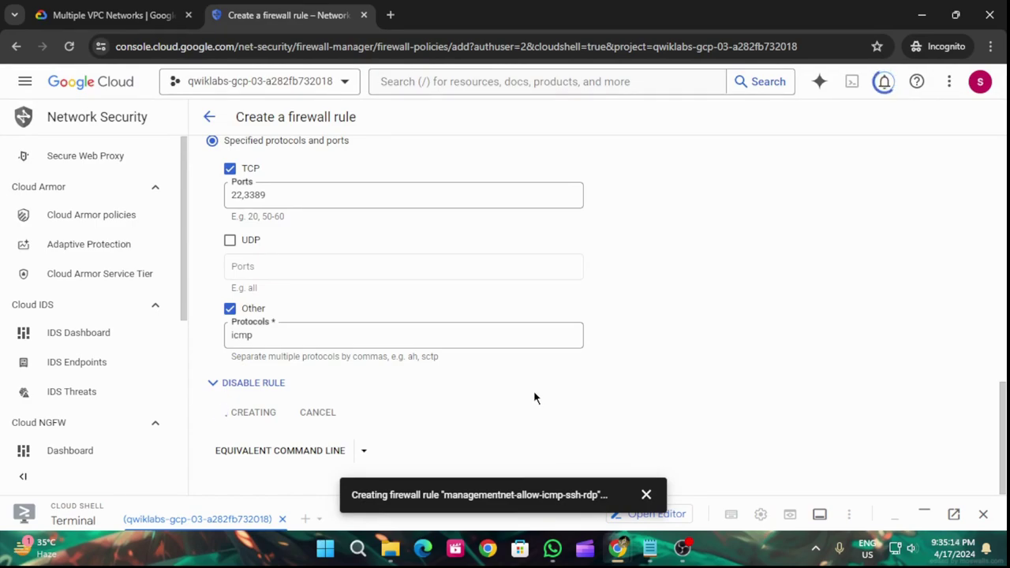
pyautogui.click(103, 9)
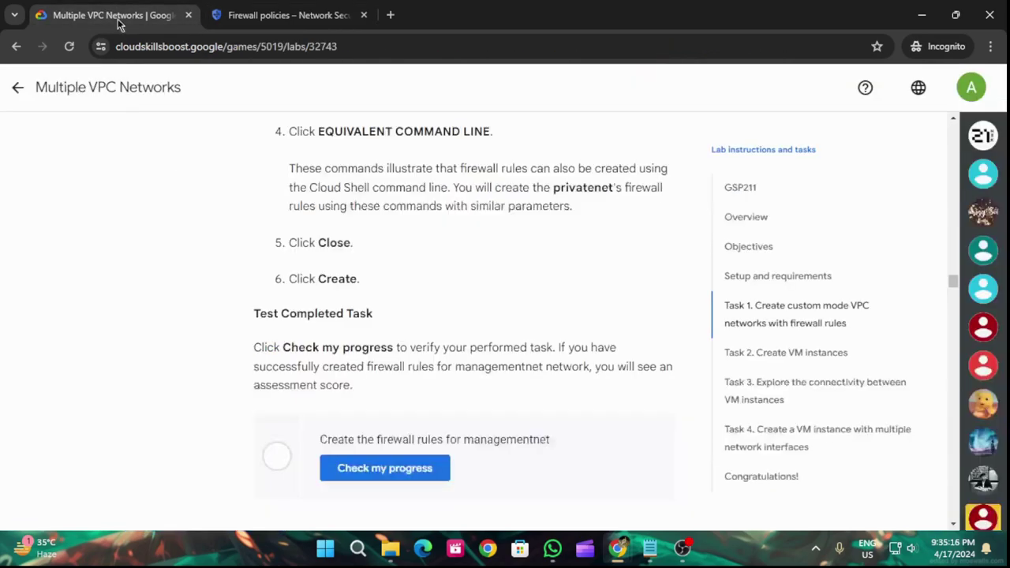
pyautogui.click(359, 467)
# Copy the privatenet-allow-icmp-ssh-rdp firewall rule command from the lab instructions and run it in an enlarged Cloud Shell terminal
pyautogui.scroll(-4, 458, 375)
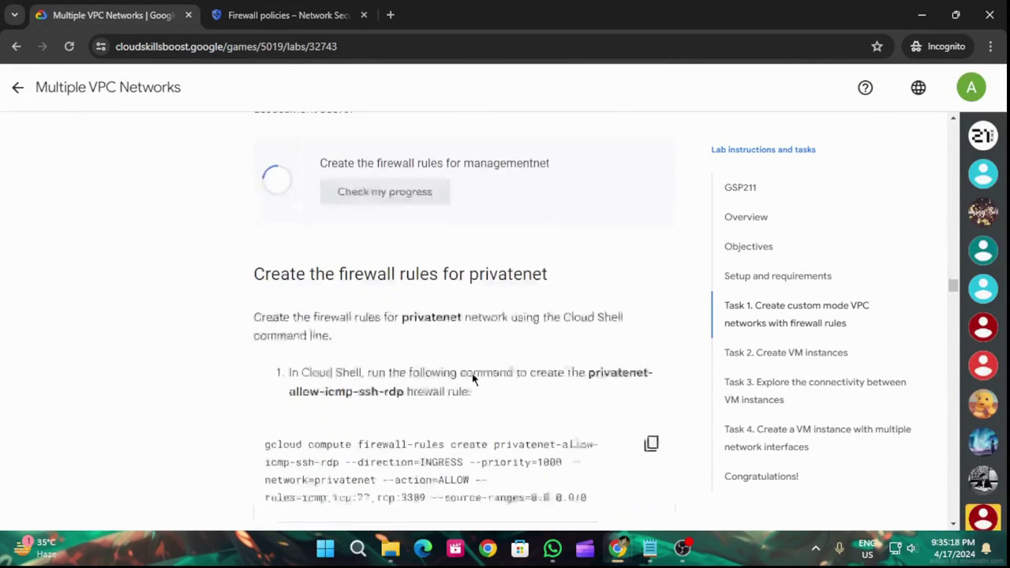
pyautogui.scroll(-1, 641, 419)
pyautogui.click(654, 390)
pyautogui.click(335, 17)
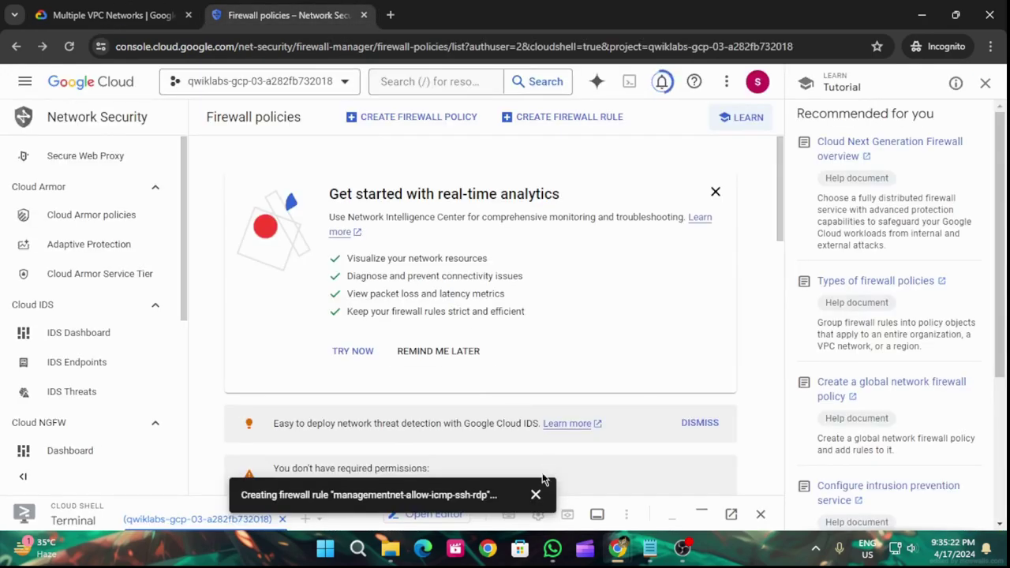
pyautogui.click(985, 83)
pyautogui.moveTo(509, 499); pyautogui.dragTo(561, 224)
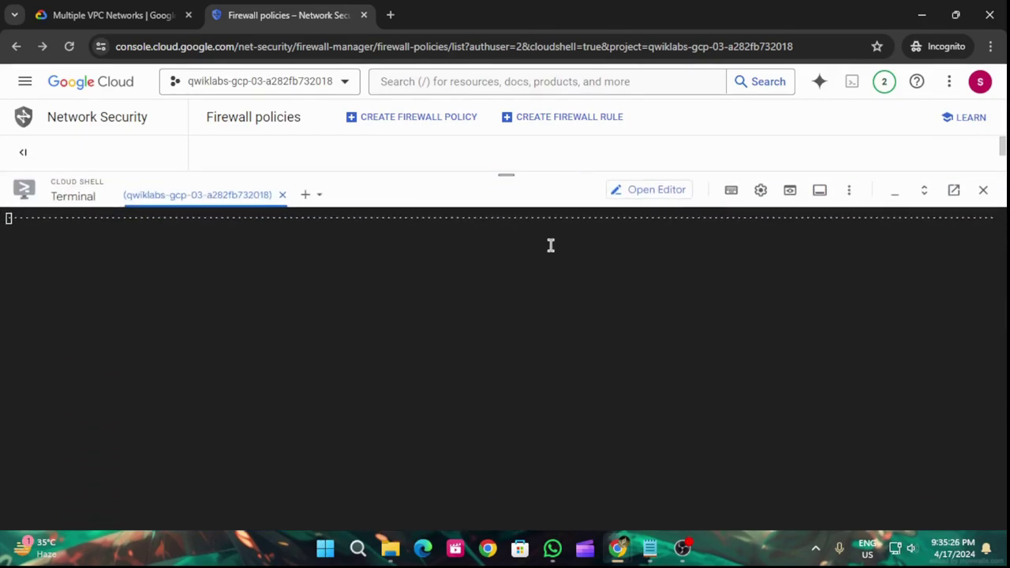
pyautogui.hotkey('ctrl', 'v')
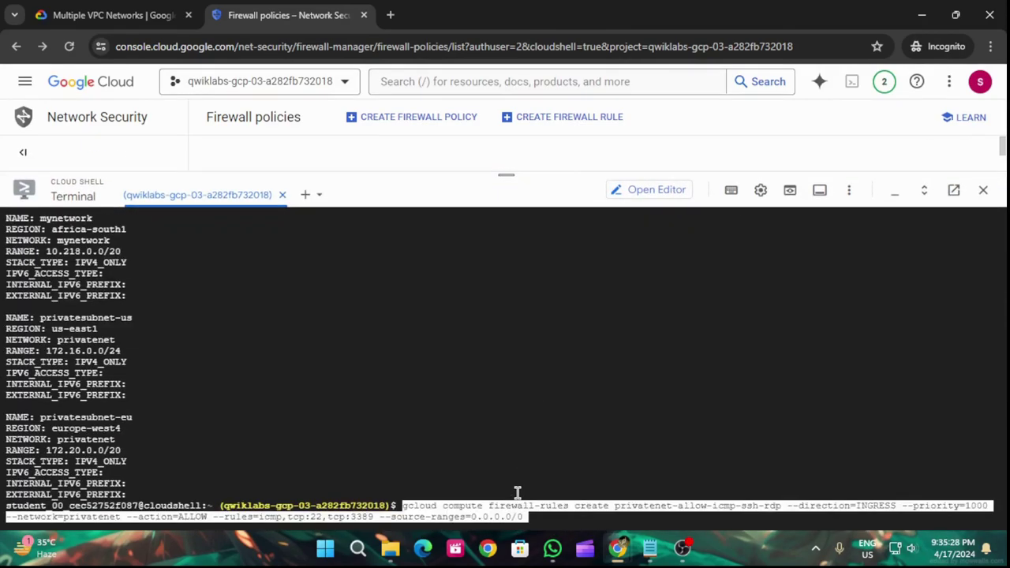
# Check the lab progress for the task of creating the privatenet firewall rules
pyautogui.click(162, 18)
pyautogui.scroll(-3, 488, 380)
pyautogui.scroll(-3, 488, 375)
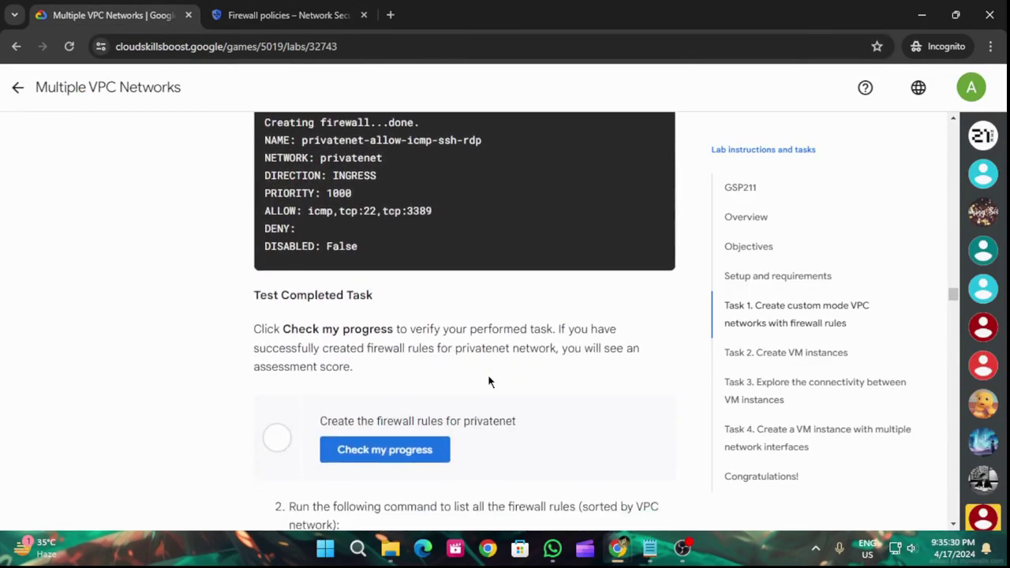
pyautogui.click(414, 411)
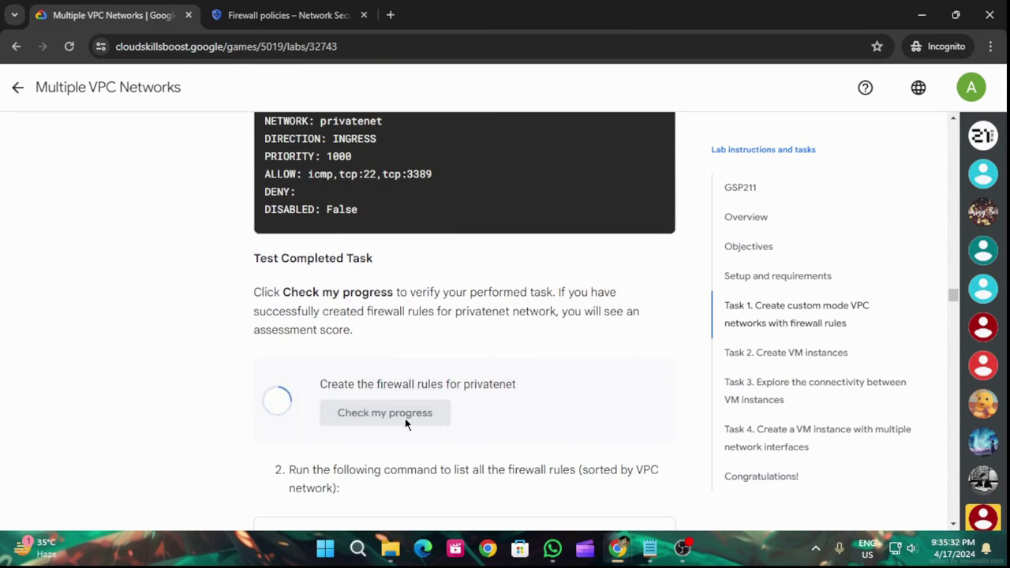
# Copy the command gcloud compute firewall-rules list --sort-by=NETWORK from the lab instructions and run it in Cloud Shell
pyautogui.scroll(-4, 406, 424)
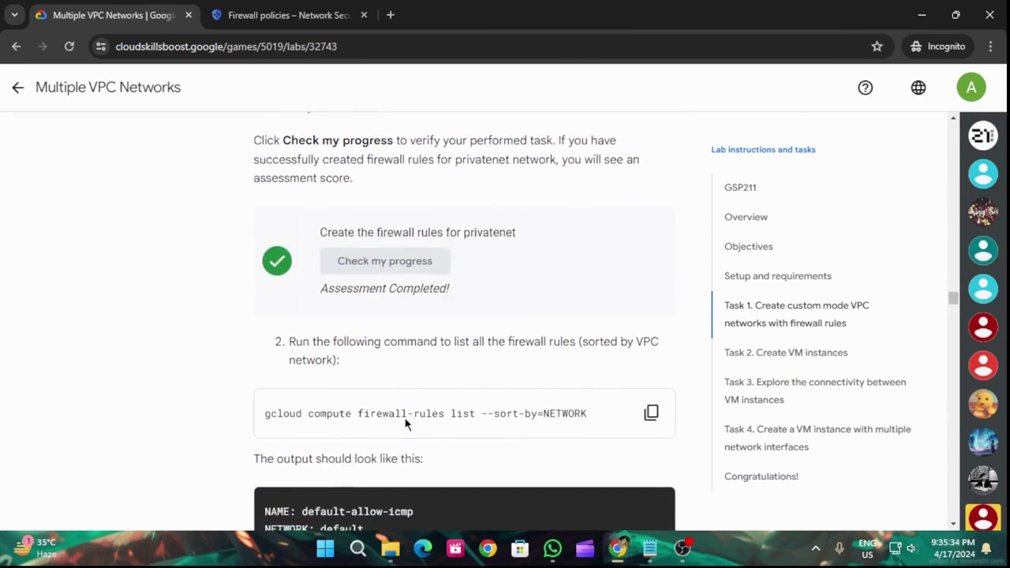
pyautogui.click(651, 270)
pyautogui.click(267, 13)
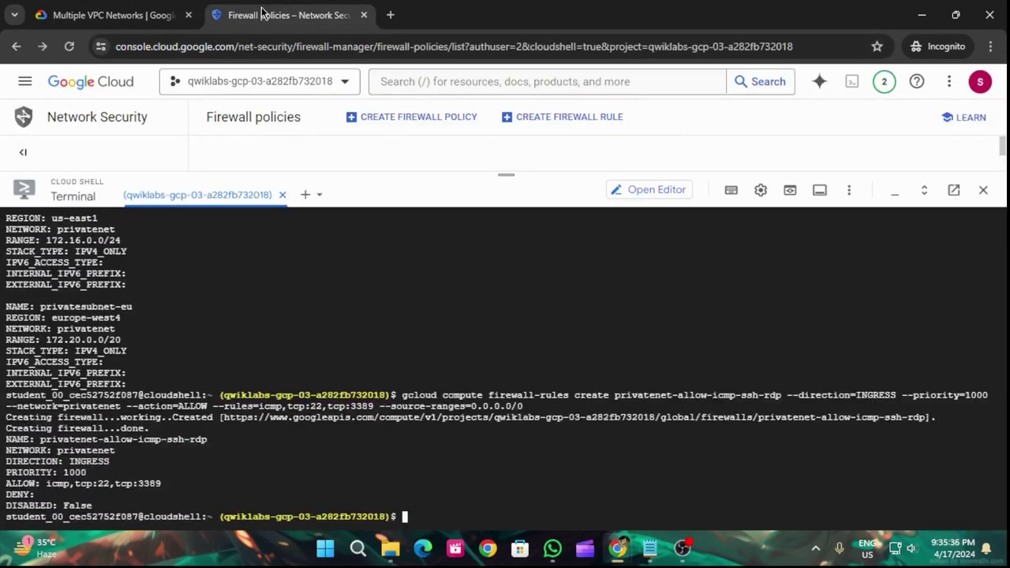
pyautogui.hotkey('ctrl', 'v')
pyautogui.press('Return')
# Find the managementnet-us-vm instance settings under Task 2 of the lab instructions and copy the instance name
pyautogui.click(79, 13)
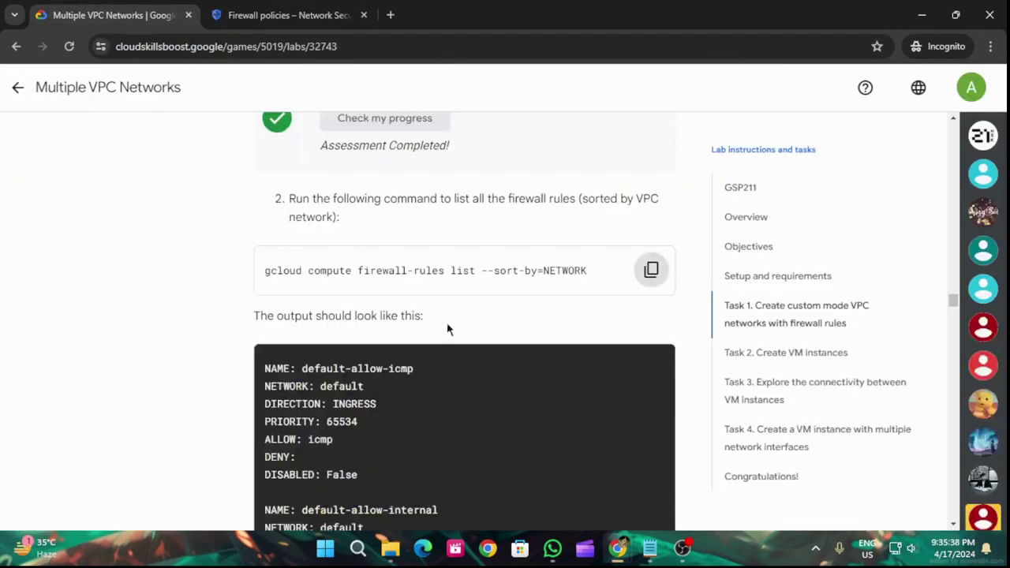
pyautogui.scroll(-8, 578, 482)
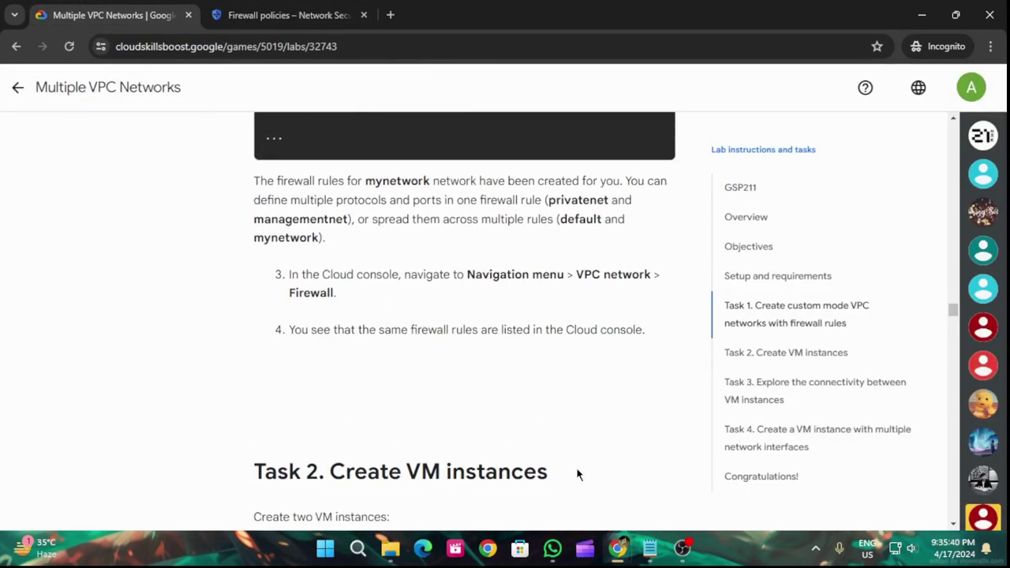
pyautogui.scroll(-3, 577, 472)
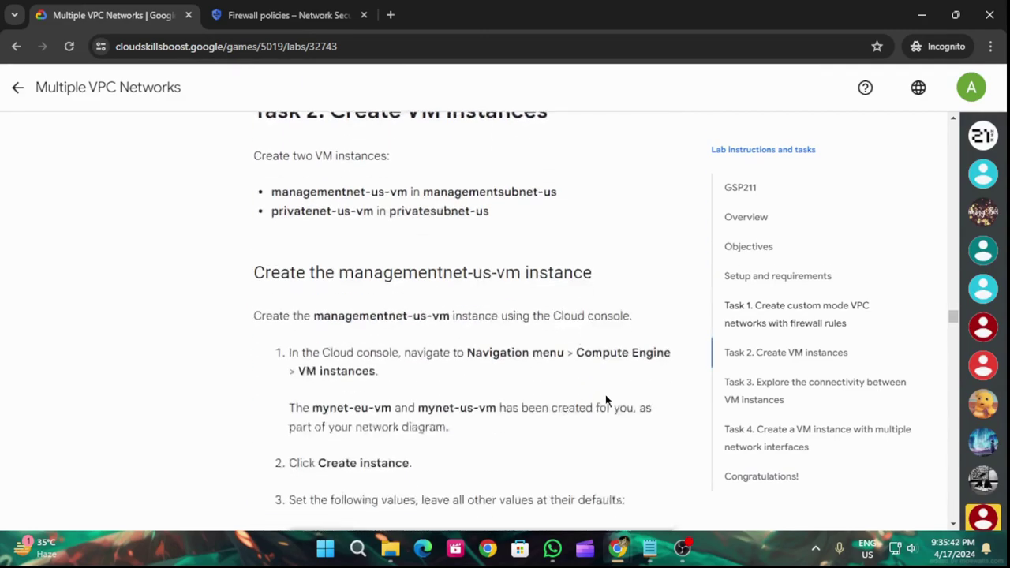
pyautogui.scroll(-1, 605, 405)
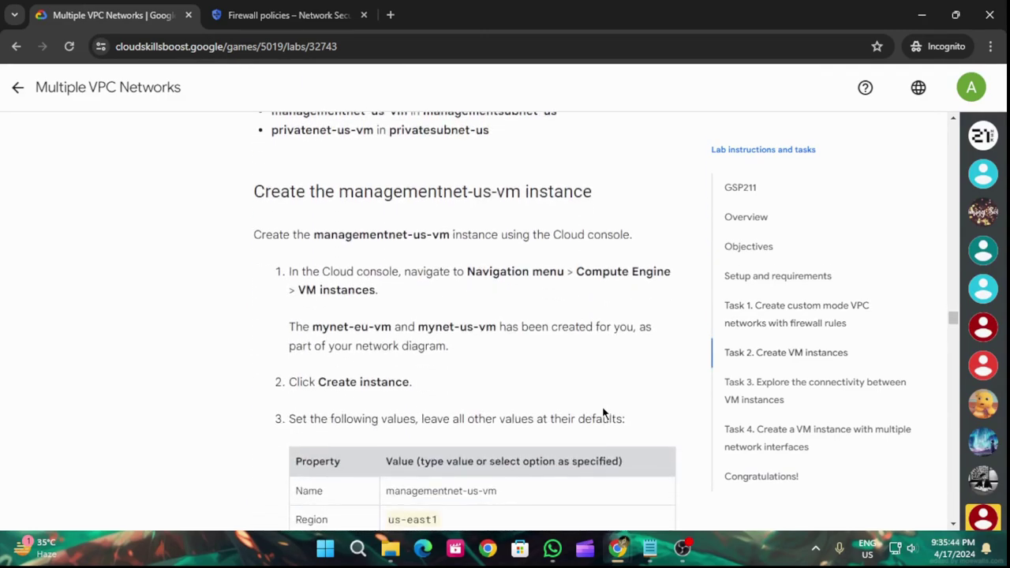
pyautogui.scroll(-1, 604, 412)
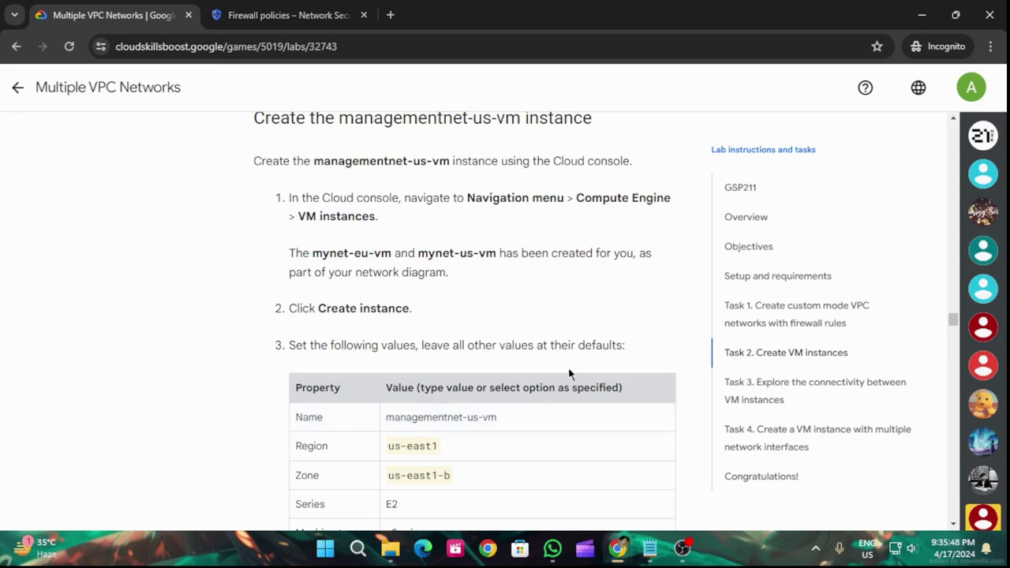
pyautogui.scroll(-2, 482, 400)
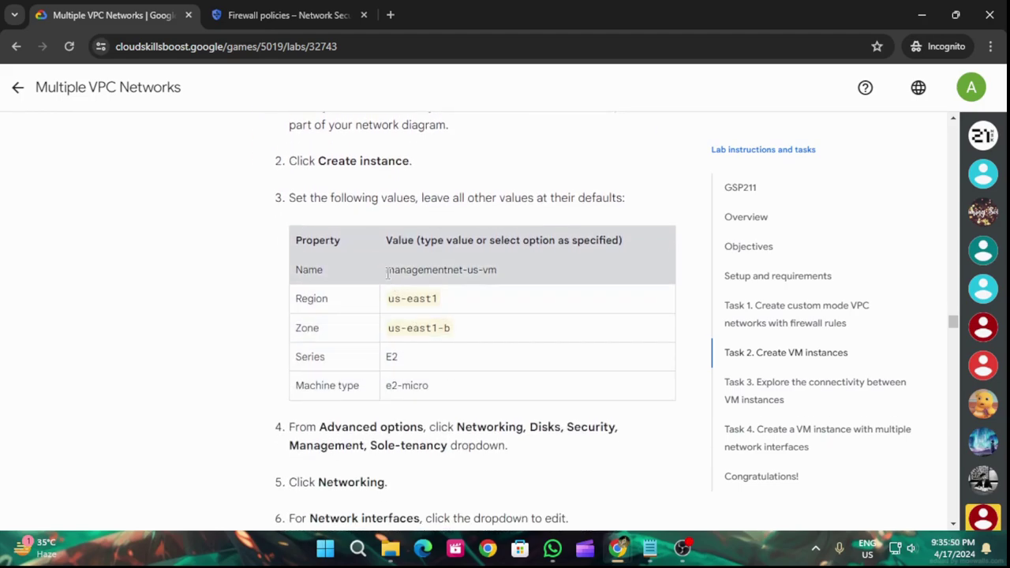
pyautogui.moveTo(389, 269); pyautogui.dragTo(512, 273)
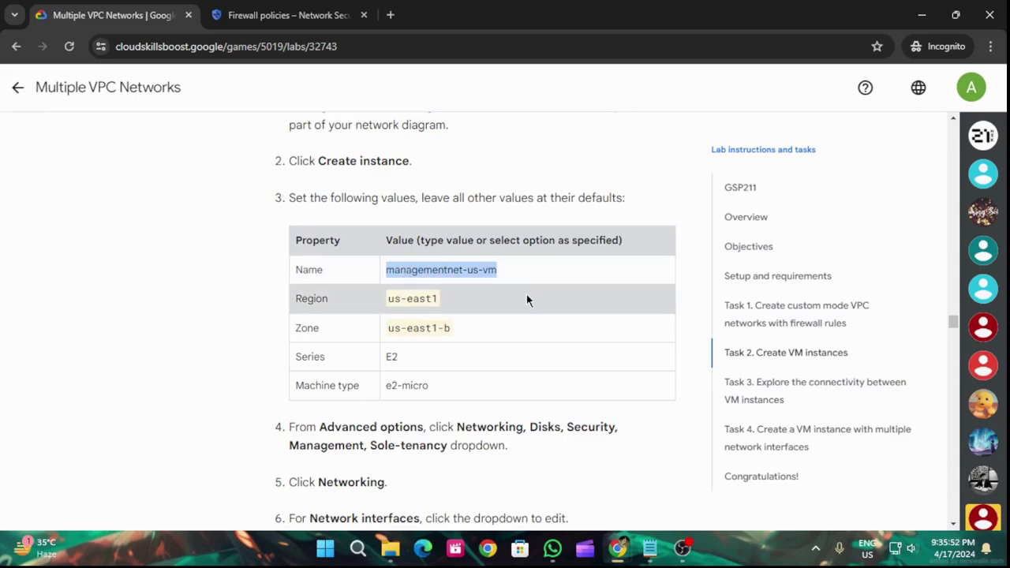
# Shrink the Cloud Shell terminal and start creating a new VM instance in Compute Engine, closing the tutorial pane
pyautogui.hotkey('ctrl', 'Tab')
pyautogui.moveTo(506, 175); pyautogui.dragTo(506, 404)
pyautogui.click(24, 83)
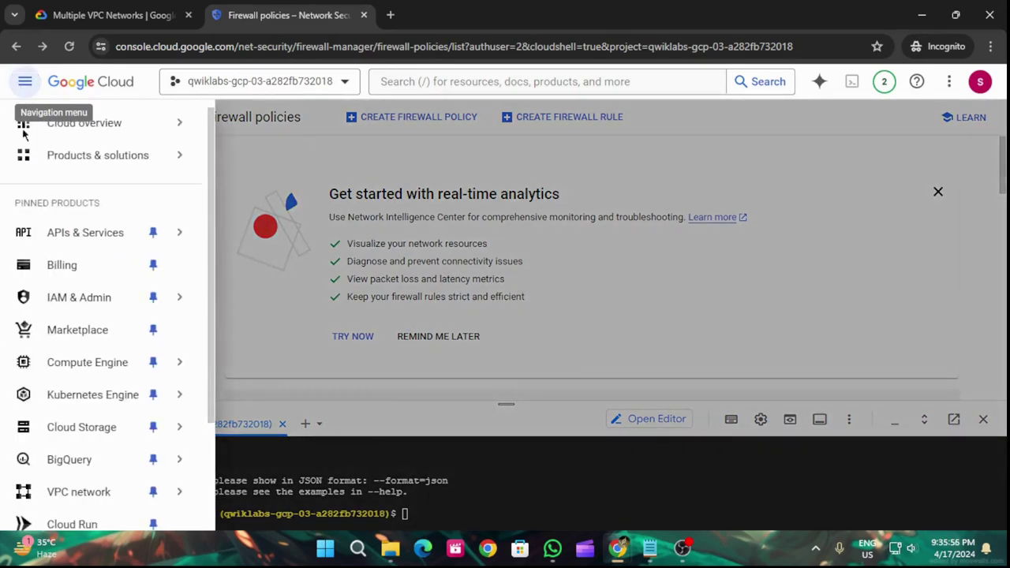
pyautogui.moveTo(114, 362)
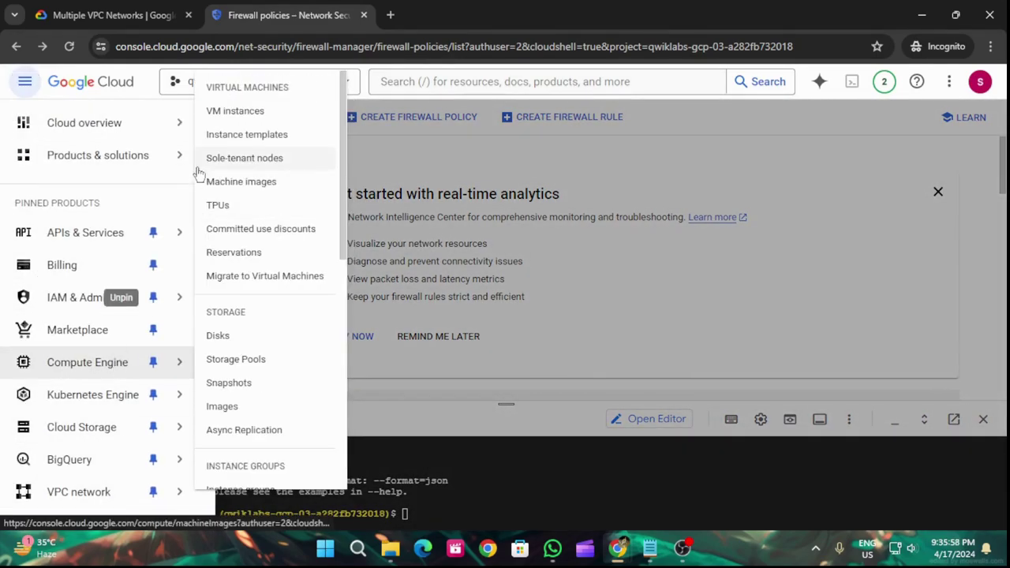
pyautogui.click(229, 111)
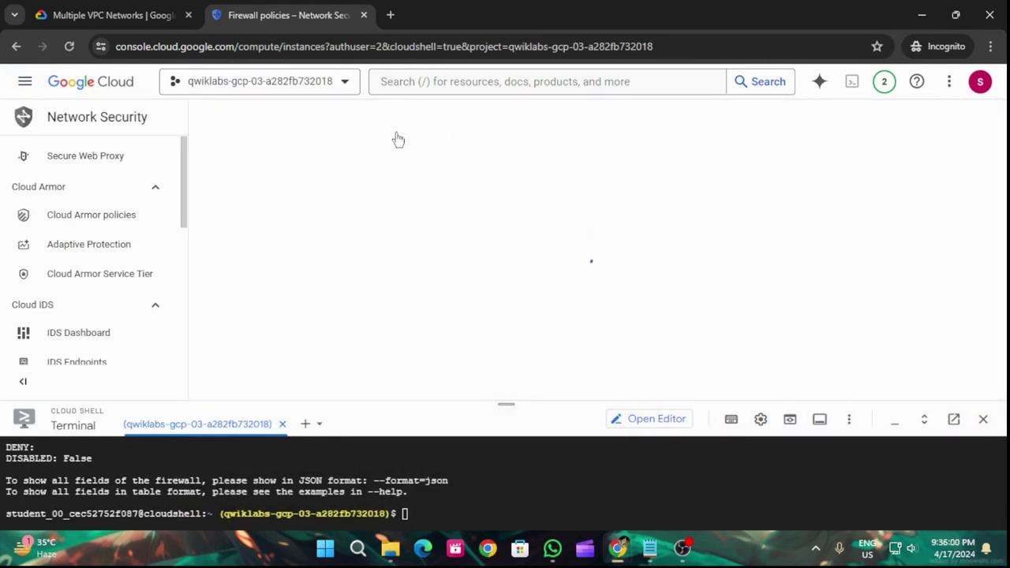
pyautogui.click(386, 127)
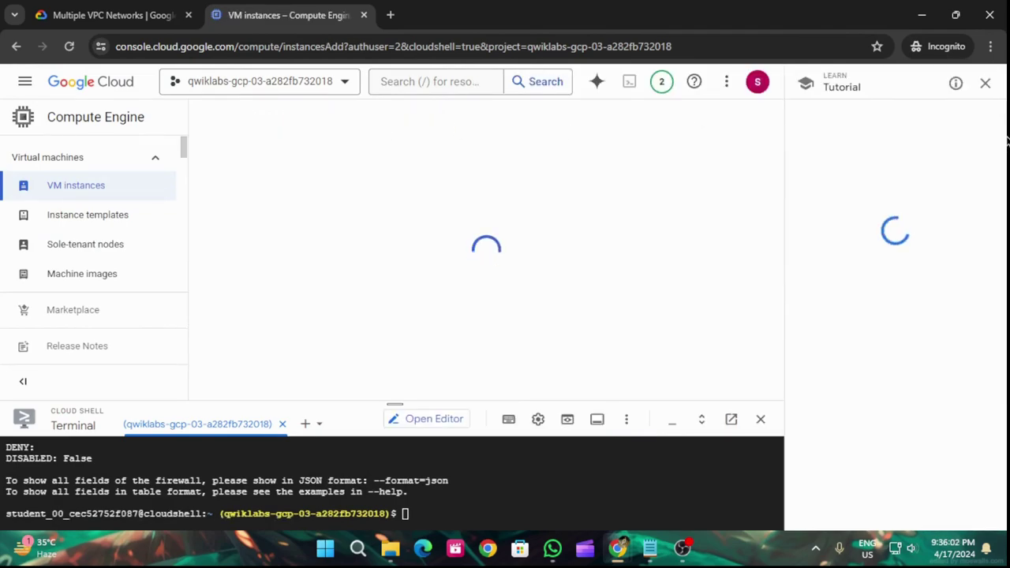
pyautogui.click(985, 83)
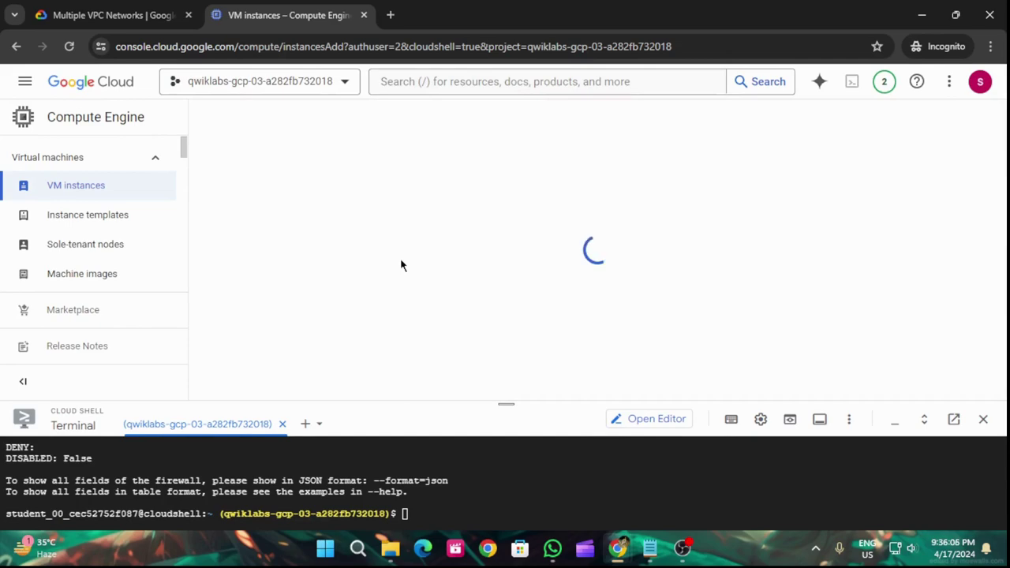
# Replace the default instance name with managementnet-us-vm
pyautogui.click(365, 166)
pyautogui.moveTo(367, 170); pyautogui.dragTo(237, 178)
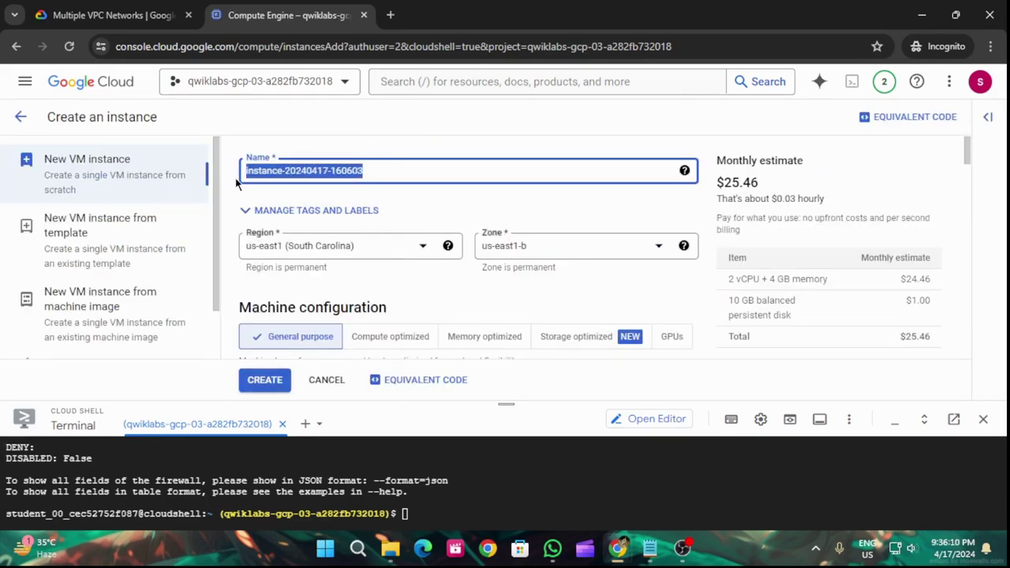
pyautogui.hotkey('ctrl', 'v')
# Set the instance's machine type to e2-micro as specified in the lab instructions
pyautogui.click(111, 15)
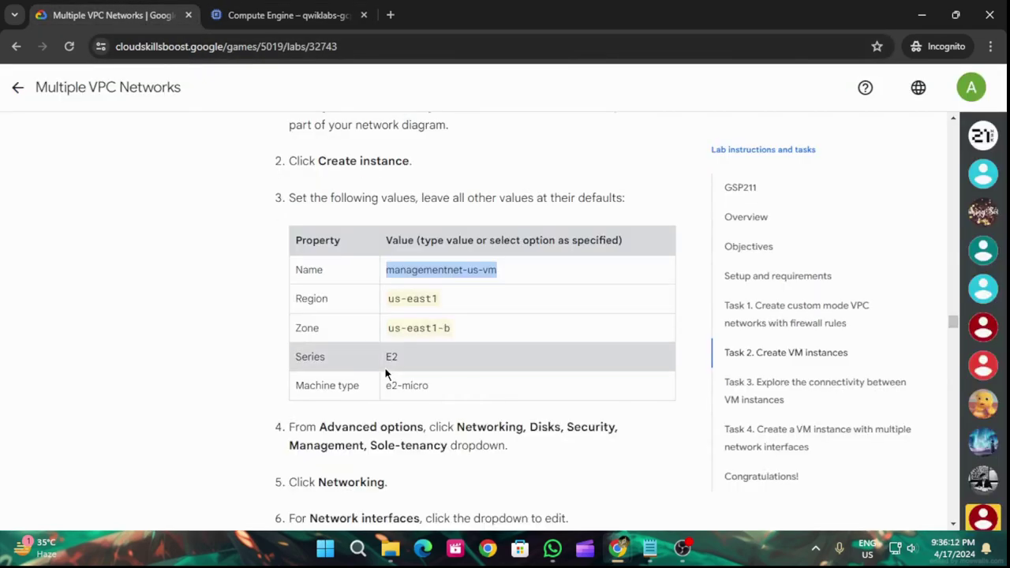
pyautogui.click(305, 11)
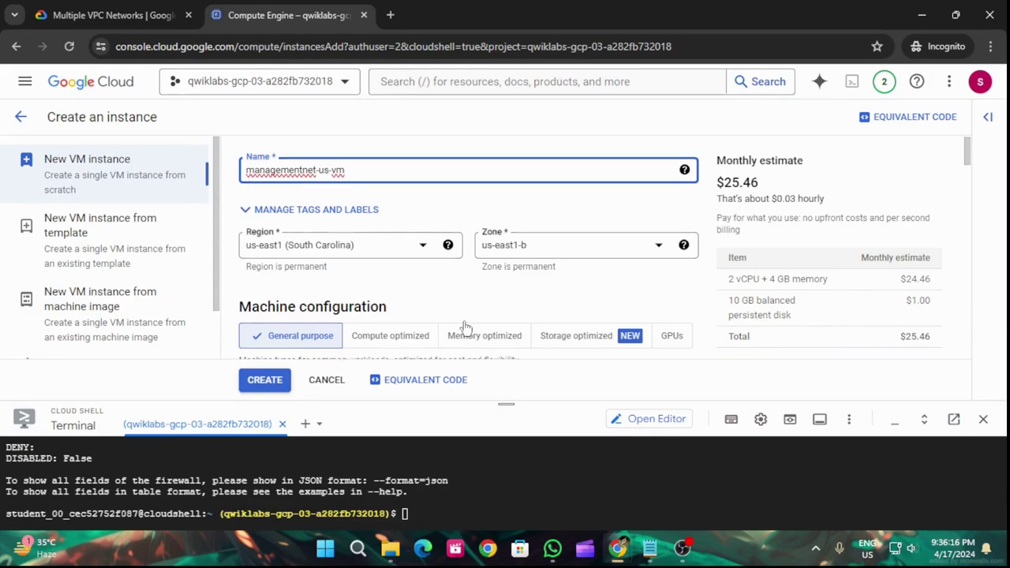
pyautogui.scroll(-5, 462, 323)
pyautogui.scroll(-2, 434, 252)
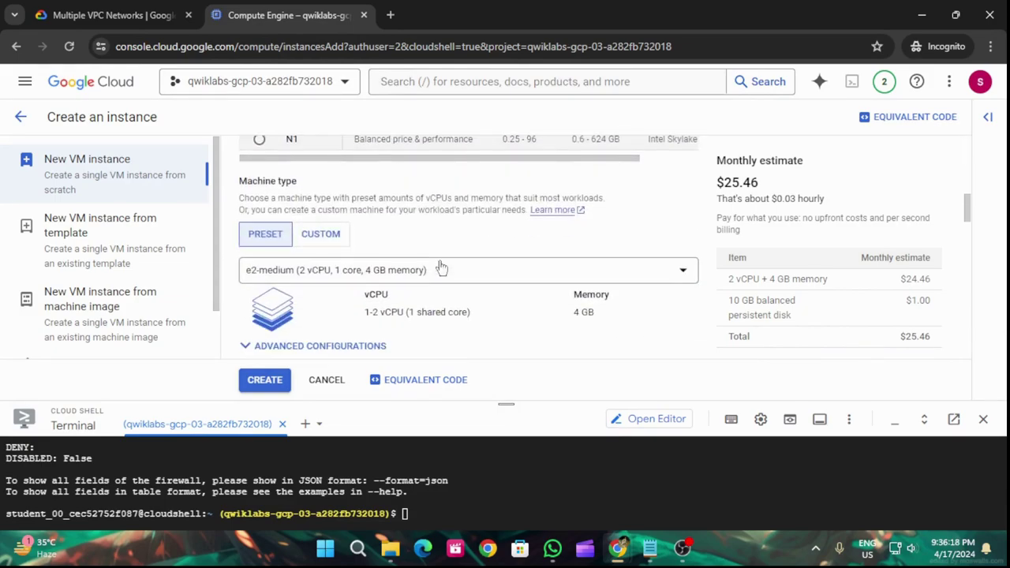
pyautogui.click(433, 269)
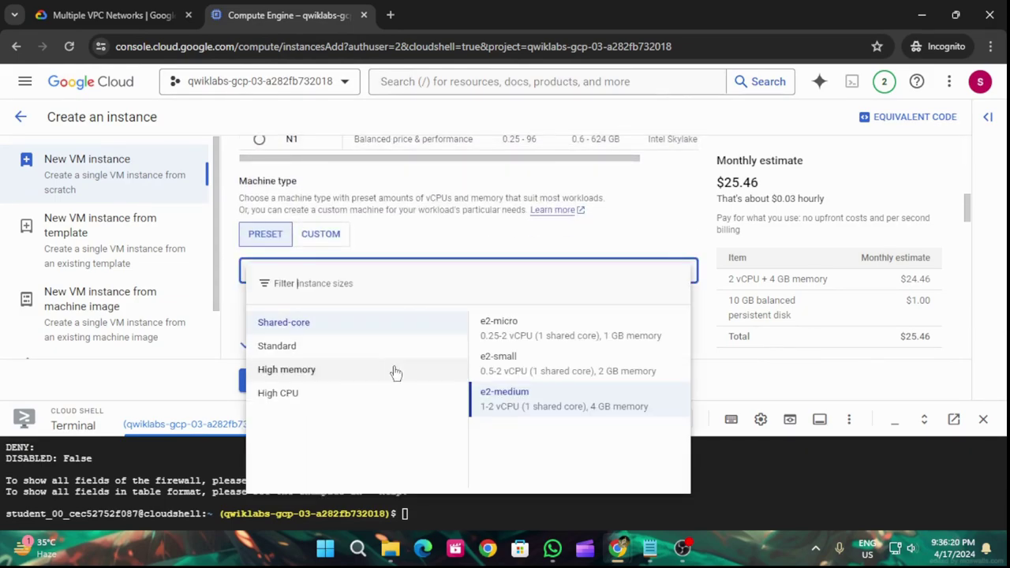
pyautogui.click(556, 342)
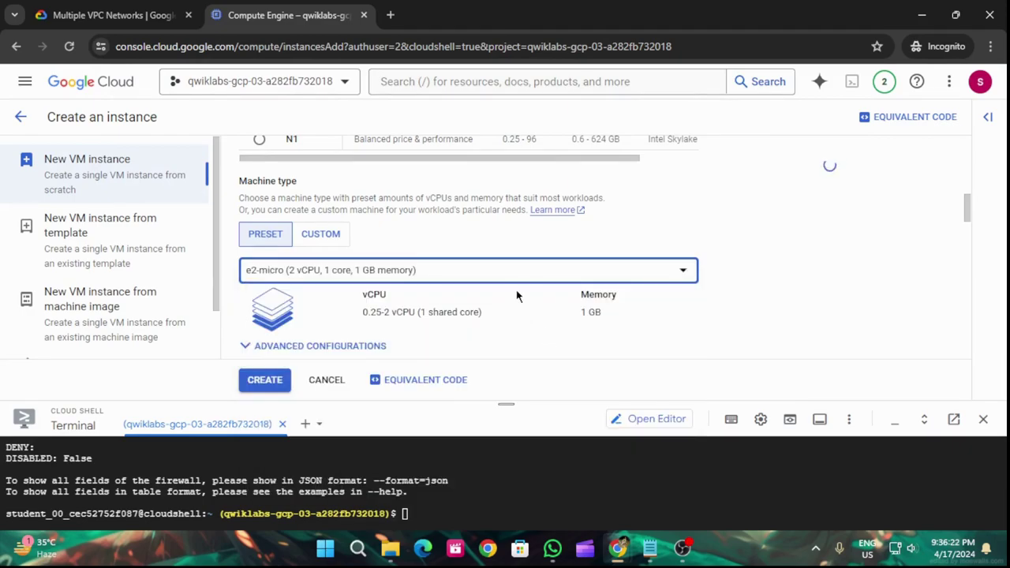
# Consult the lab instructions for the network interface values and expand the instance's advanced Networking options
pyautogui.scroll(-5, 514, 293)
pyautogui.hotkey('ctrl', 'Tab')
pyautogui.scroll(-2, 460, 268)
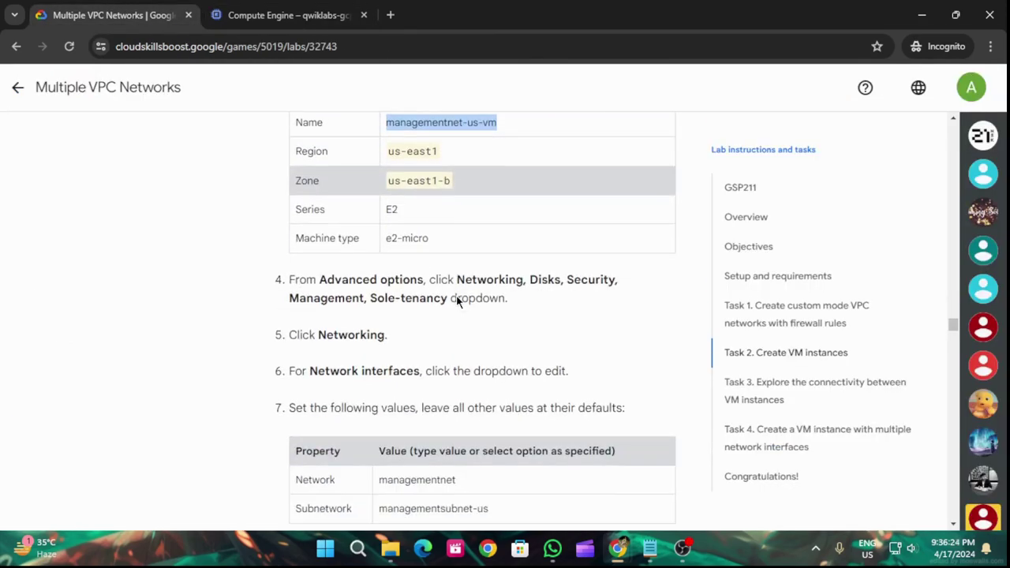
pyautogui.scroll(-1, 458, 302)
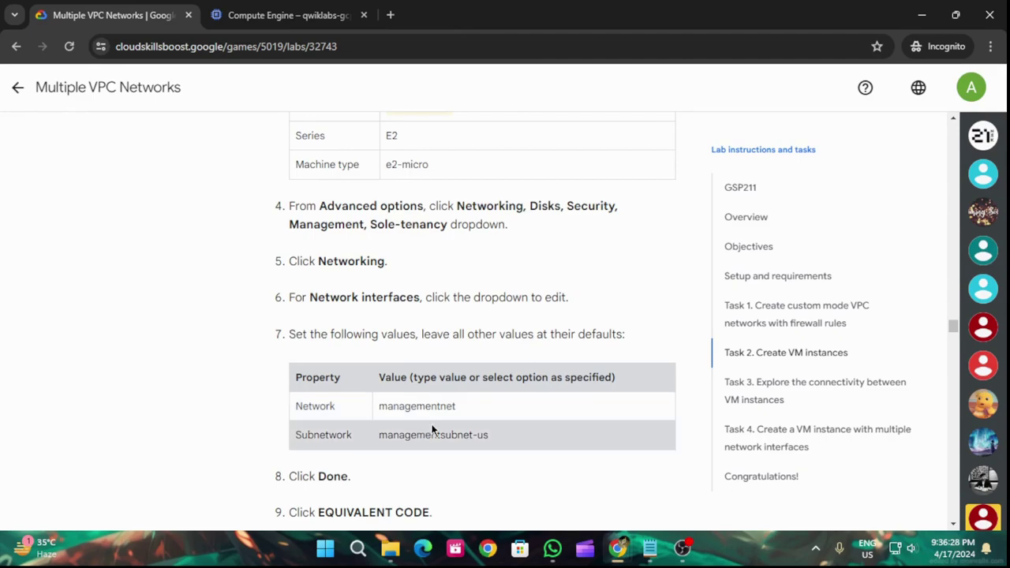
pyautogui.hotkey('ctrl', 'Tab')
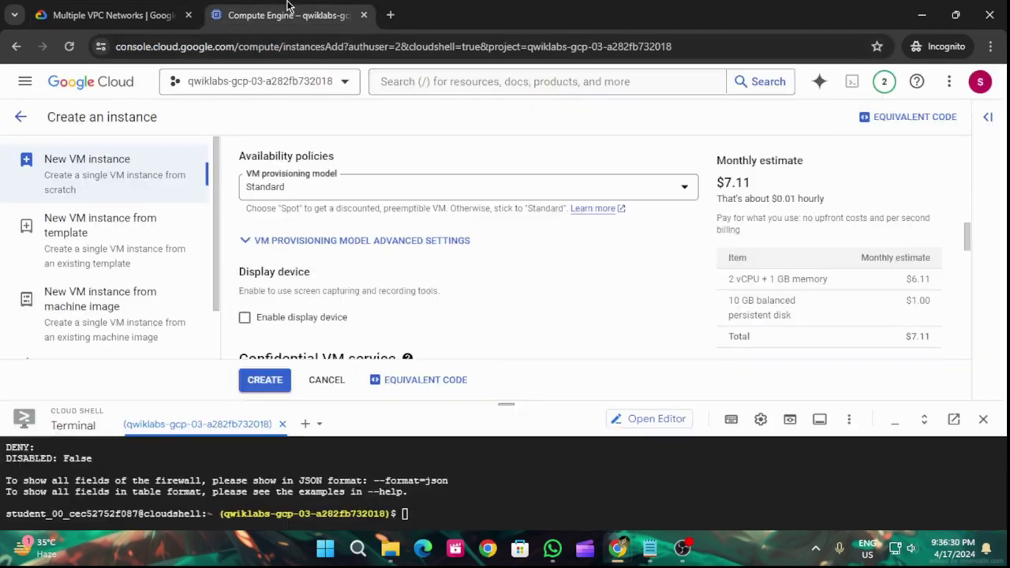
pyautogui.scroll(-6, 521, 299)
pyautogui.scroll(-5, 521, 299)
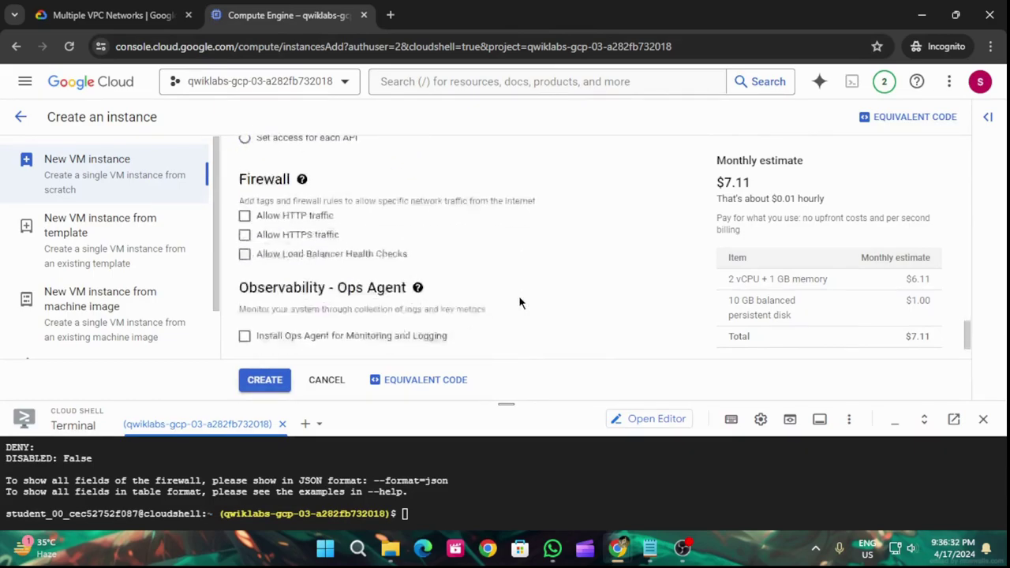
pyautogui.click(606, 309)
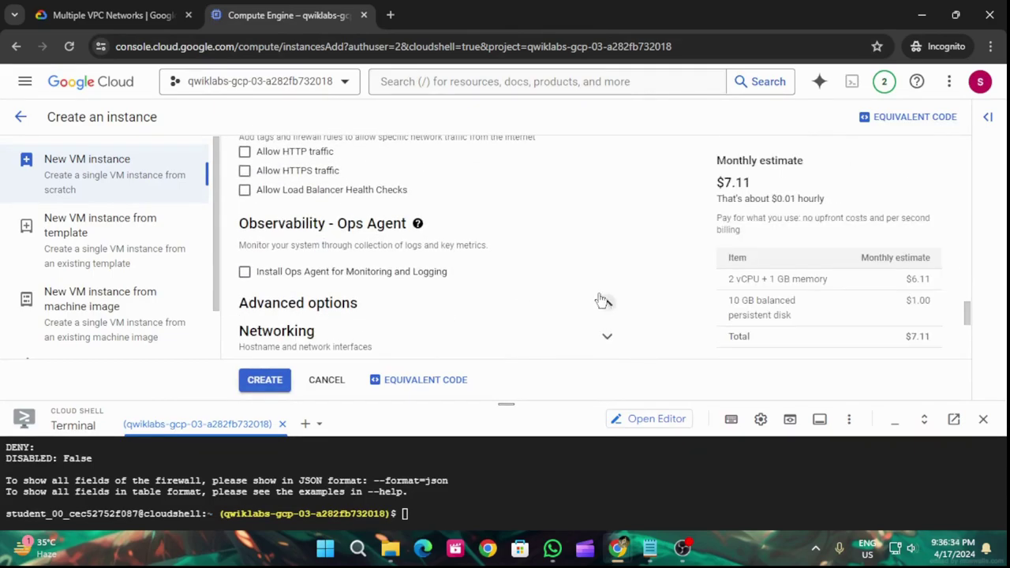
pyautogui.scroll(-2, 591, 276)
pyautogui.click(607, 191)
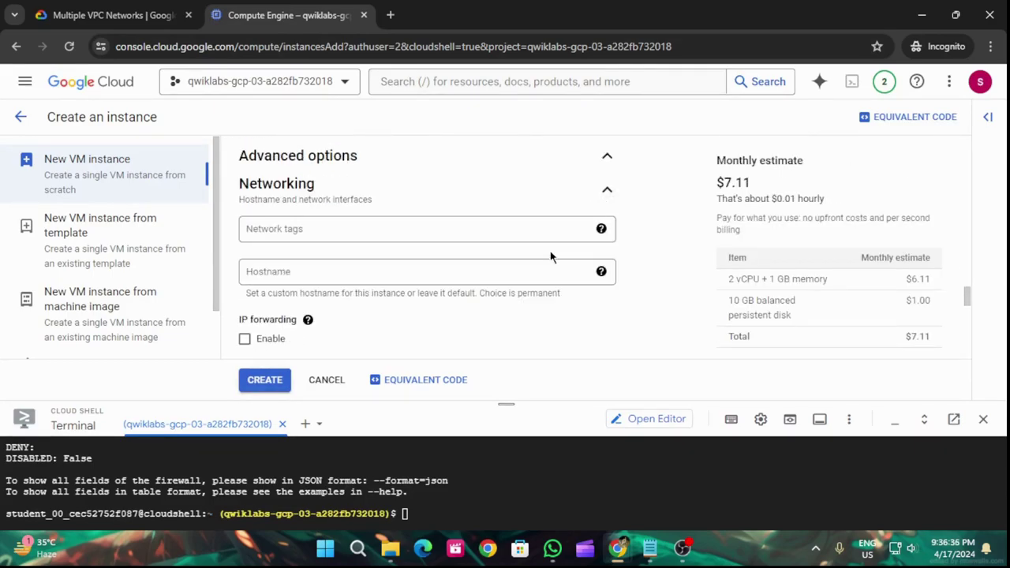
# Edit the default network interface of the instance and set its network to managementnet
pyautogui.scroll(-5, 537, 266)
pyautogui.scroll(1, 536, 267)
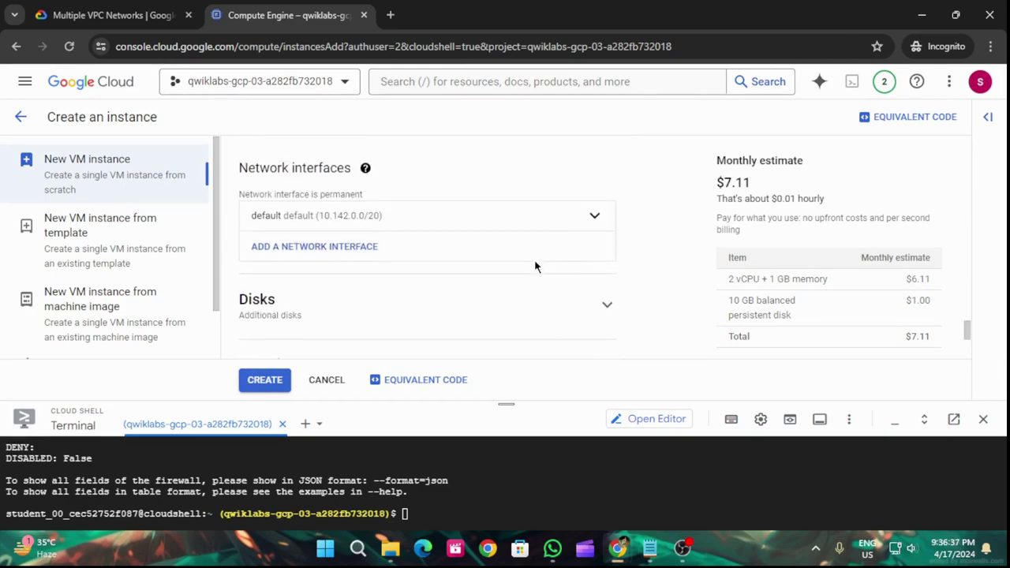
pyautogui.click(592, 217)
pyautogui.click(300, 275)
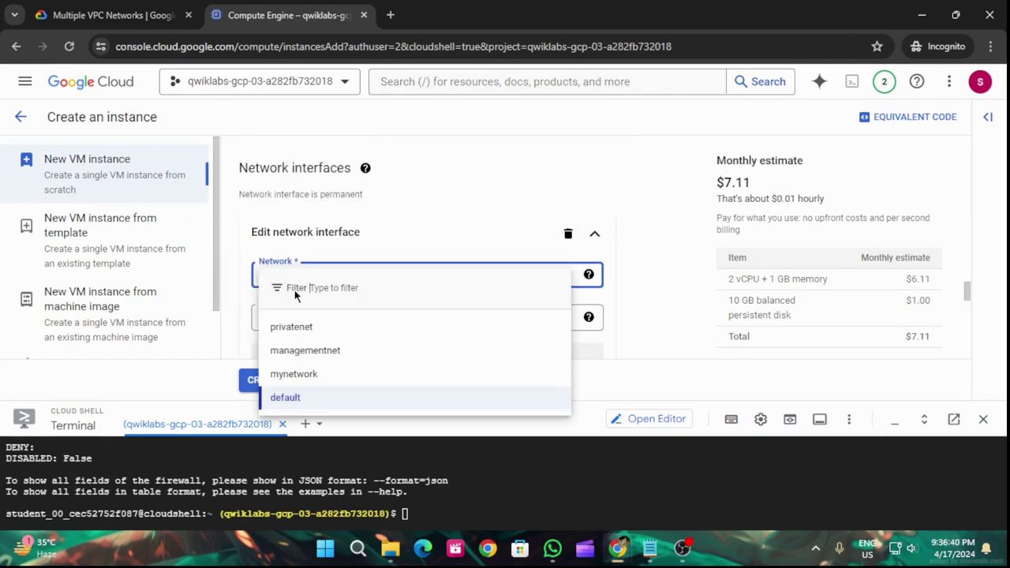
pyautogui.click(387, 350)
pyautogui.scroll(-1, 419, 272)
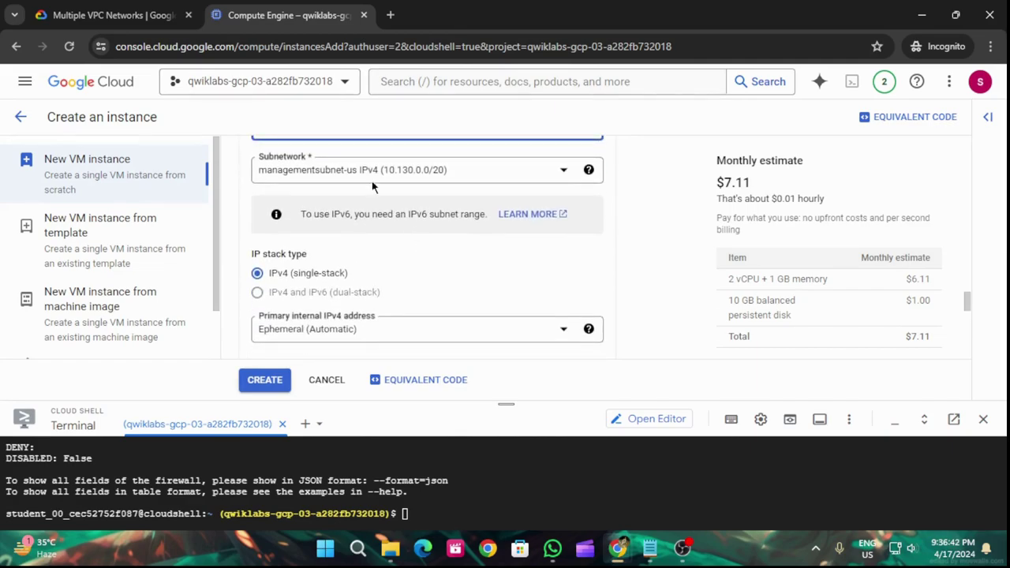
# Select managementsubnet-us as the interface's subnetwork, check it against the lab instructions, and finish editing the network interface
pyautogui.click(356, 170)
pyautogui.click(315, 223)
pyautogui.click(158, 14)
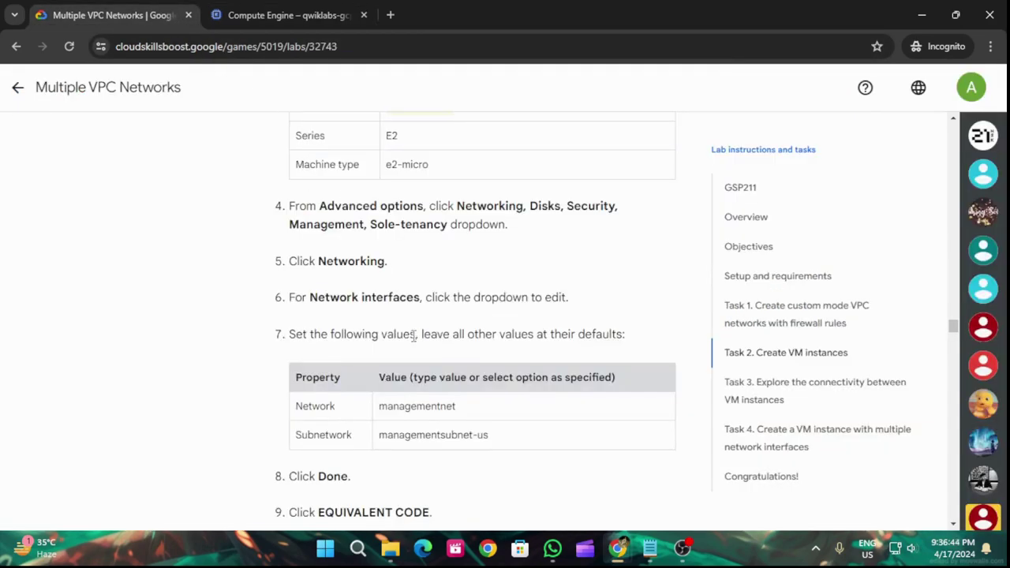
pyautogui.scroll(-4, 417, 358)
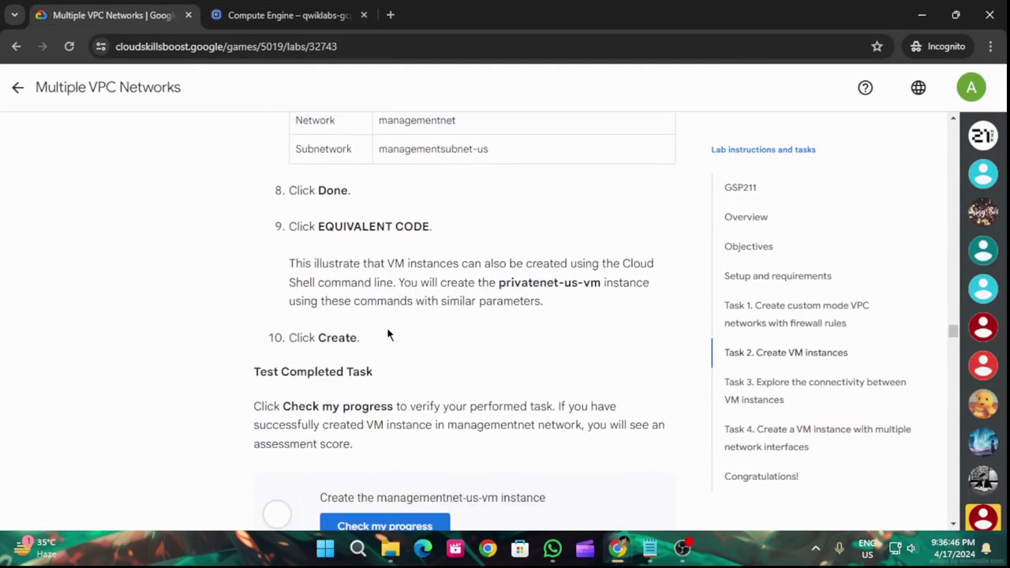
pyautogui.click(220, 8)
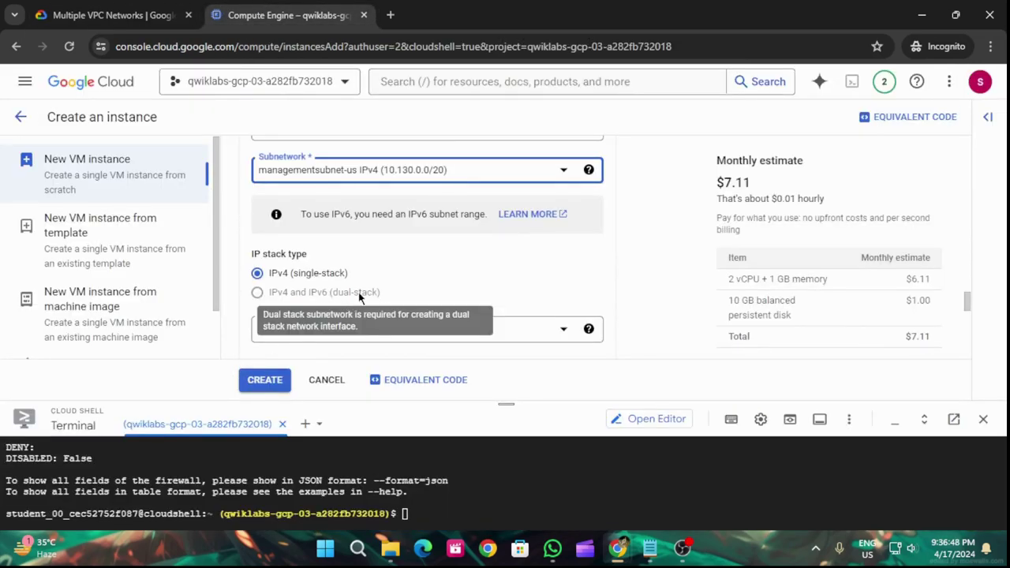
pyautogui.scroll(-2, 386, 273)
pyautogui.scroll(-3, 387, 273)
pyautogui.click(576, 273)
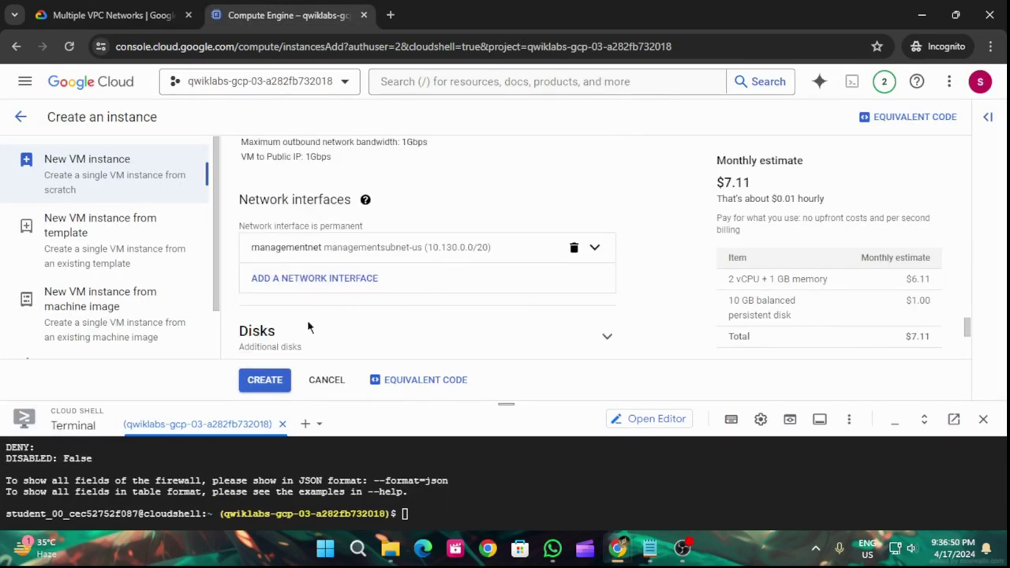
# Create the managementnet-us-vm instance and run the lab's progress check for it
pyautogui.click(268, 382)
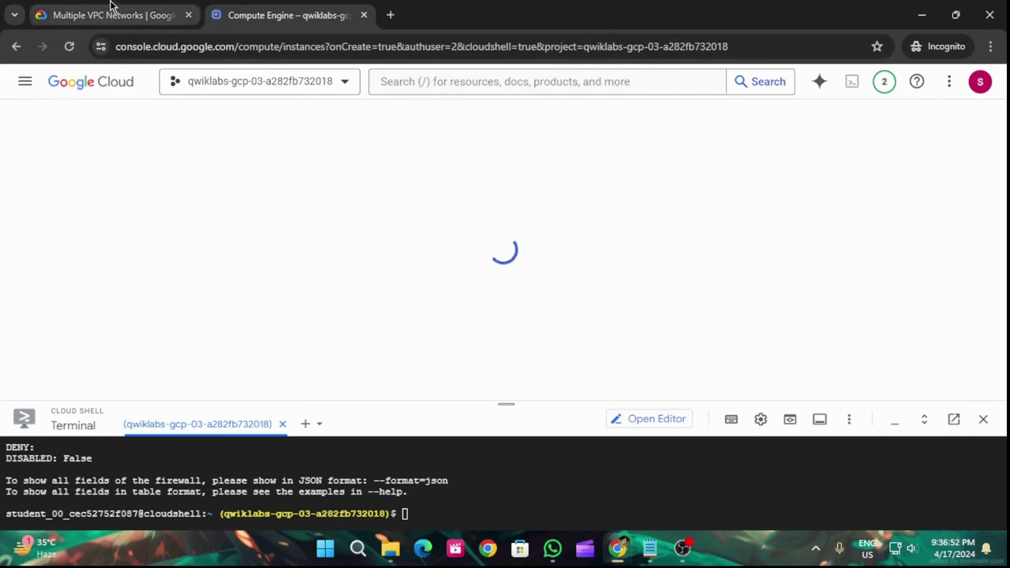
pyautogui.click(134, 8)
pyautogui.scroll(-2, 333, 338)
pyautogui.click(352, 368)
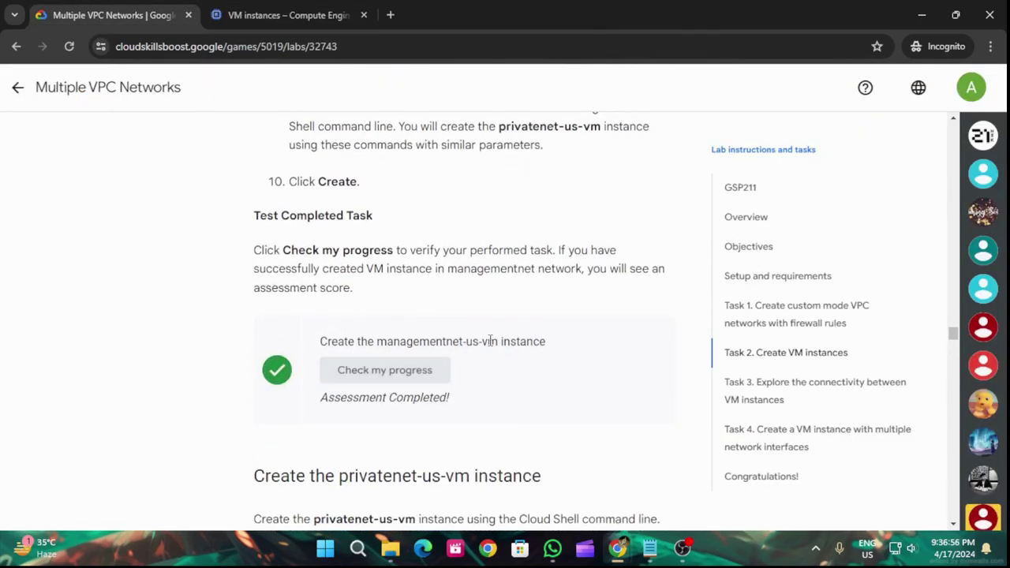
# Copy the lab's gcloud command that creates privatenet-us-vm in us-east1-b with e2-micro and privatesubnet-us, and run it in an enlarged Cloud Shell
pyautogui.scroll(-4, 491, 339)
pyautogui.click(651, 332)
pyautogui.scroll(-5, 597, 382)
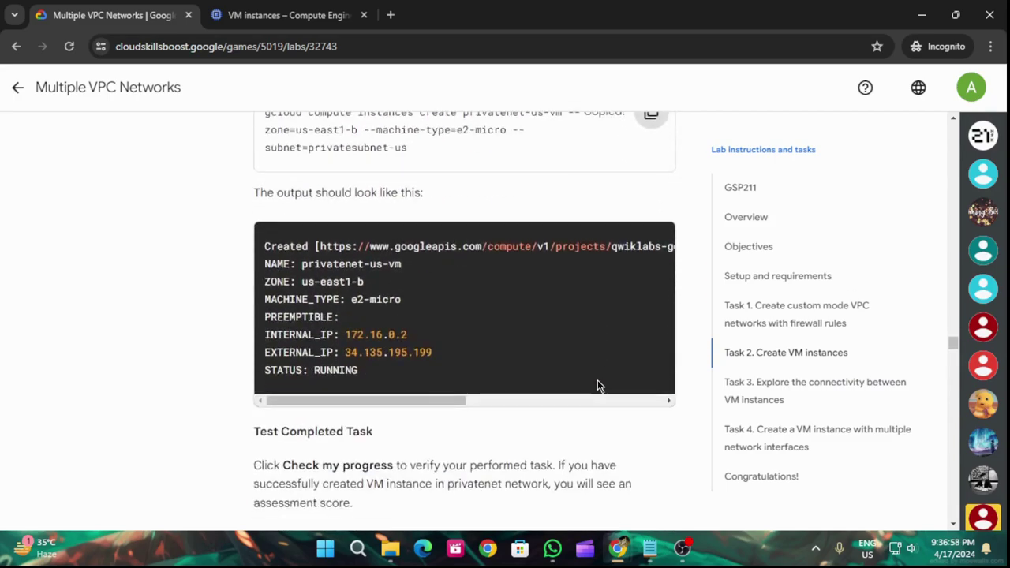
pyautogui.click(307, 18)
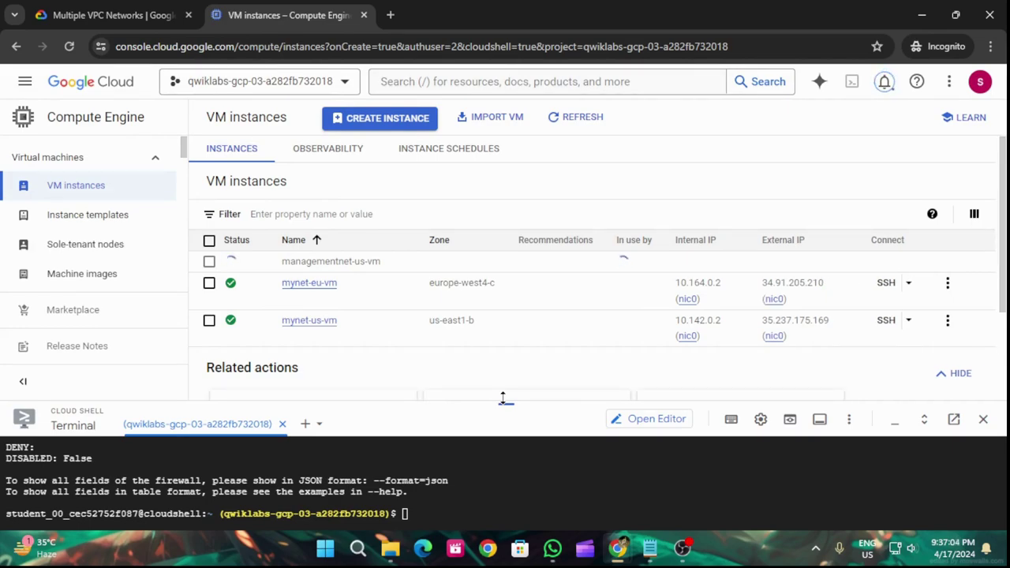
pyautogui.click(568, 122)
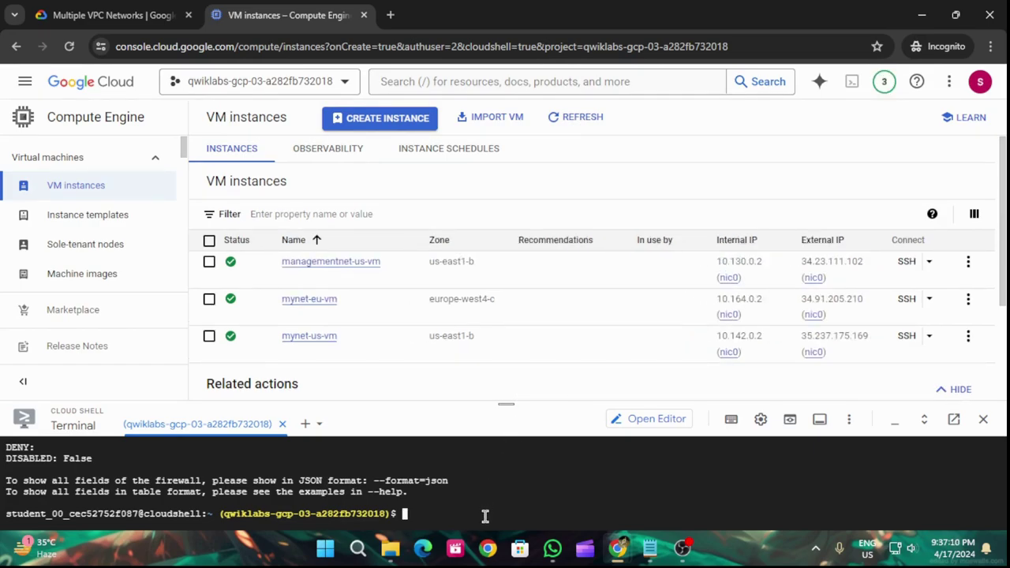
pyautogui.hotkey('ctrl', 'v')
pyautogui.press('Return')
pyautogui.moveTo(505, 401); pyautogui.dragTo(480, 232)
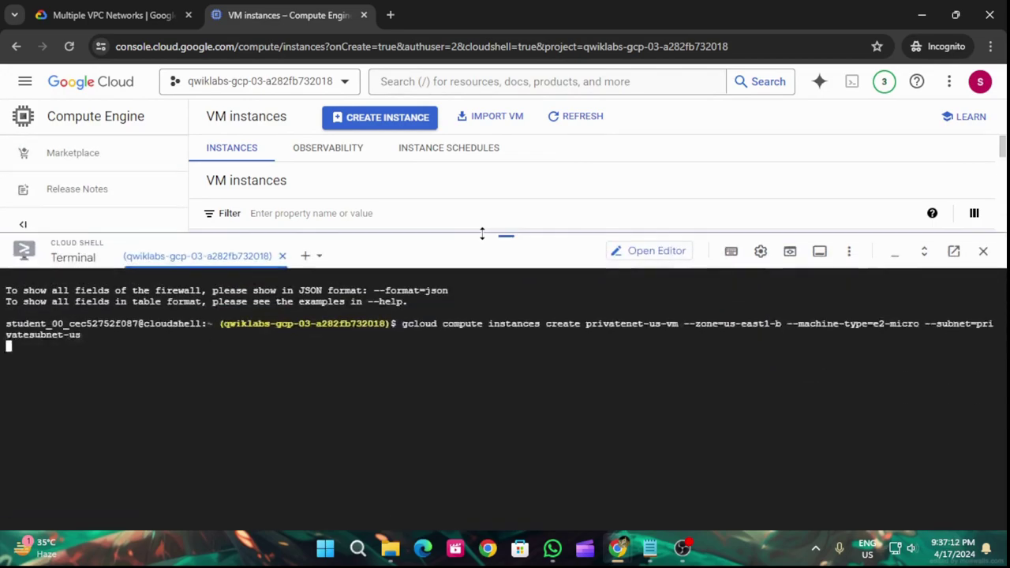
# Run the lab's progress check for creating the privatenet-us-vm instance
pyautogui.click(108, 15)
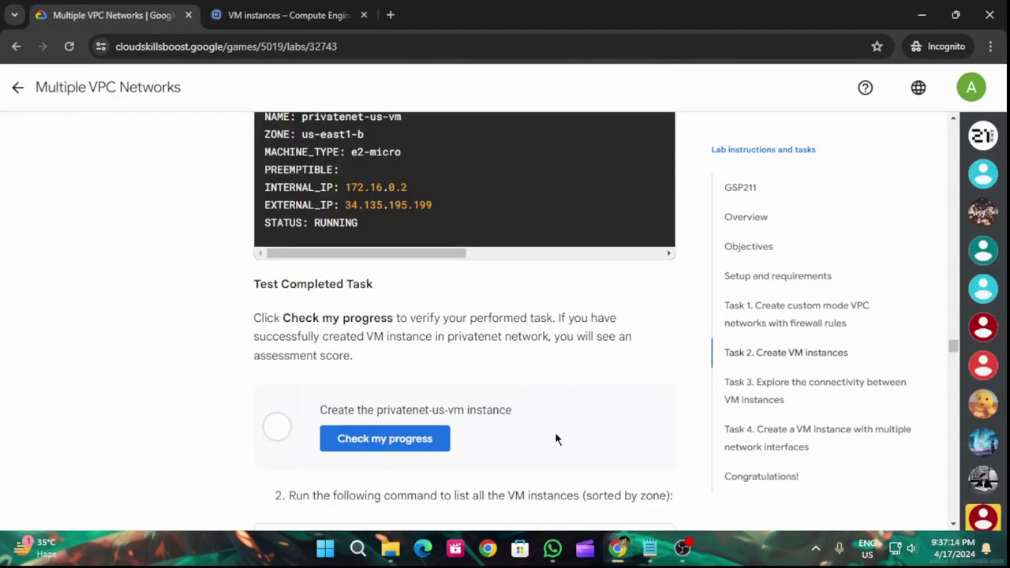
pyautogui.click(442, 431)
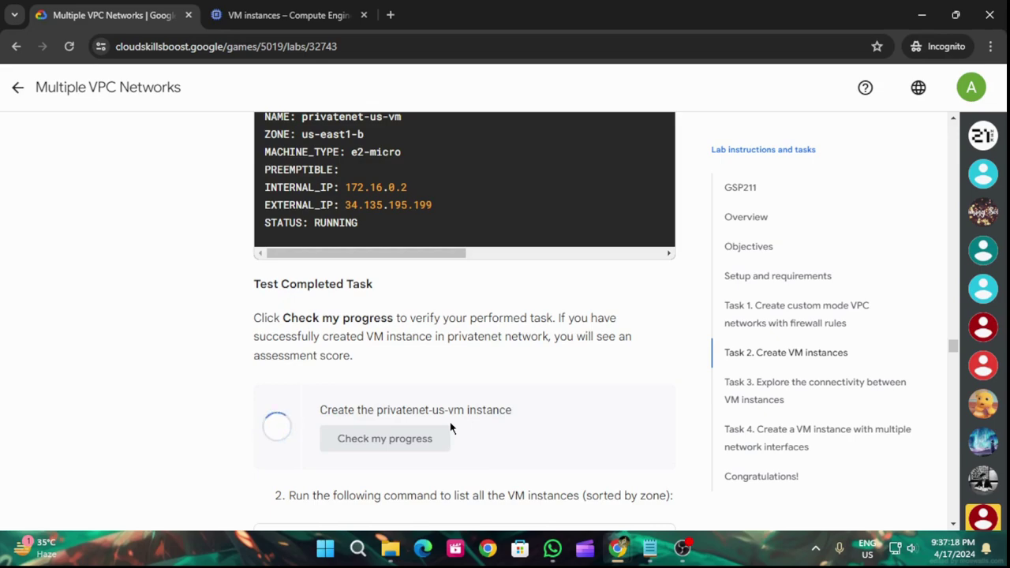
pyautogui.scroll(-3, 453, 428)
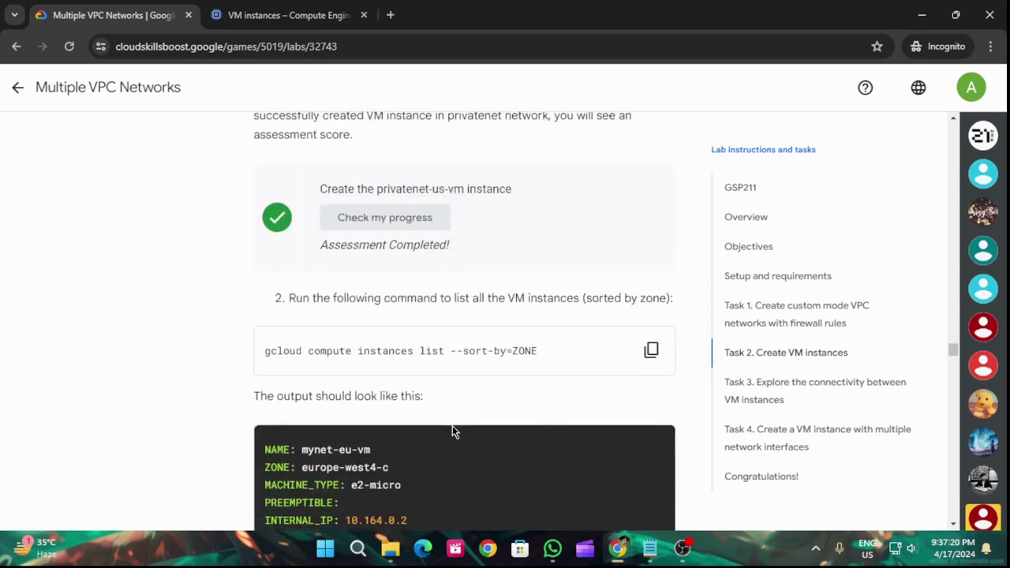
# Copy the command gcloud compute instances list --sort-by=ZONE from the lab and run it in Cloud Shell
pyautogui.scroll(-1, 452, 431)
pyautogui.click(652, 276)
pyautogui.click(337, 19)
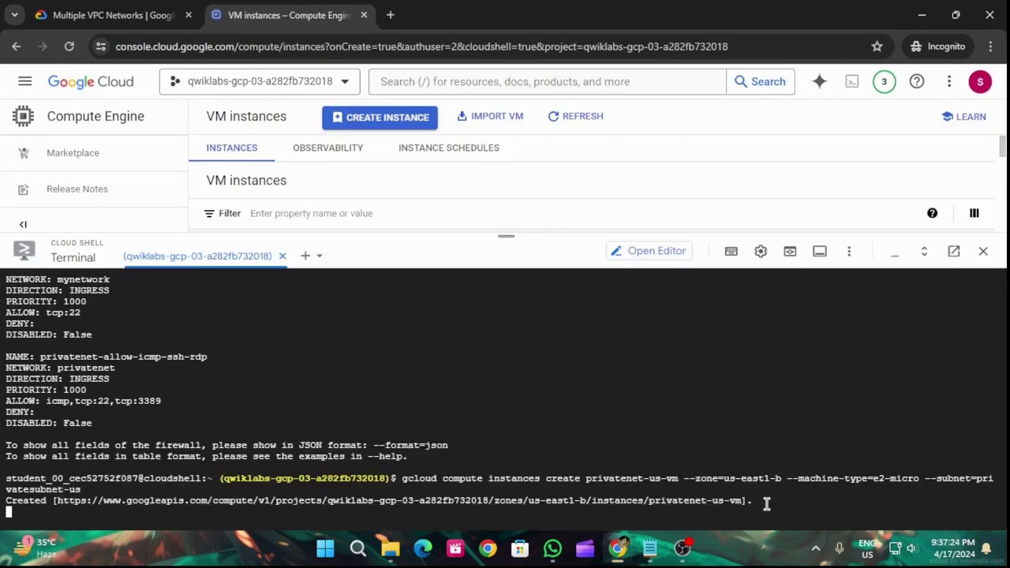
pyautogui.hotkey('ctrl', 'v')
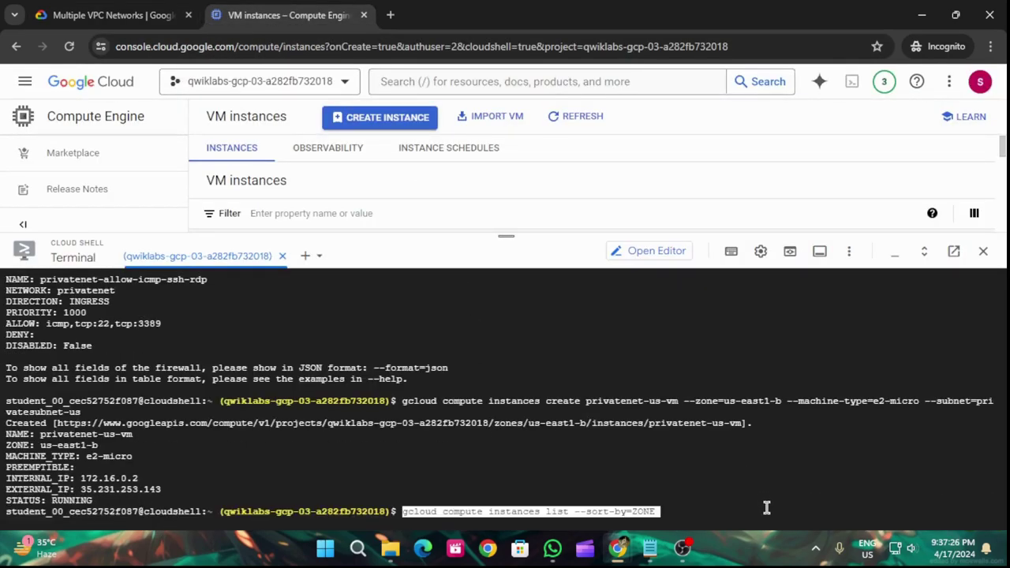
pyautogui.press('Return')
# Read the rest of Task 2 and the Task 3 instructions for pinging the external IP addresses of the VM instances
pyautogui.click(111, 15)
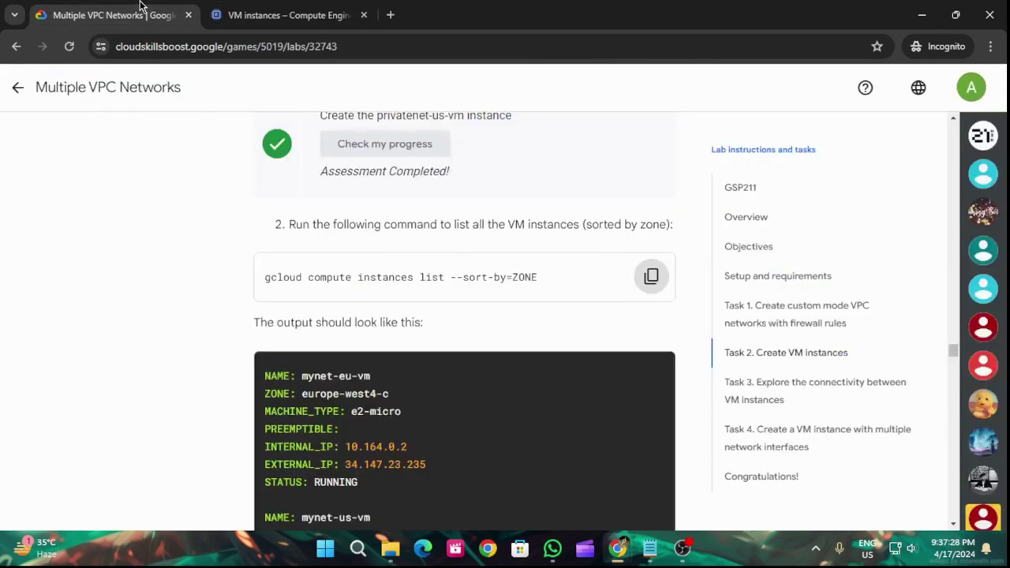
pyautogui.scroll(-5, 496, 373)
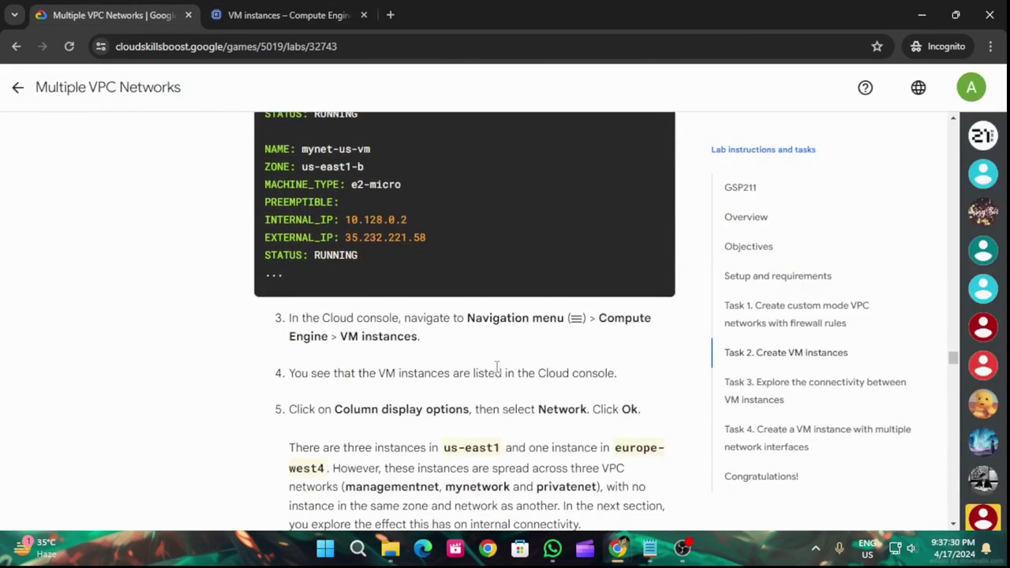
pyautogui.scroll(-7, 497, 368)
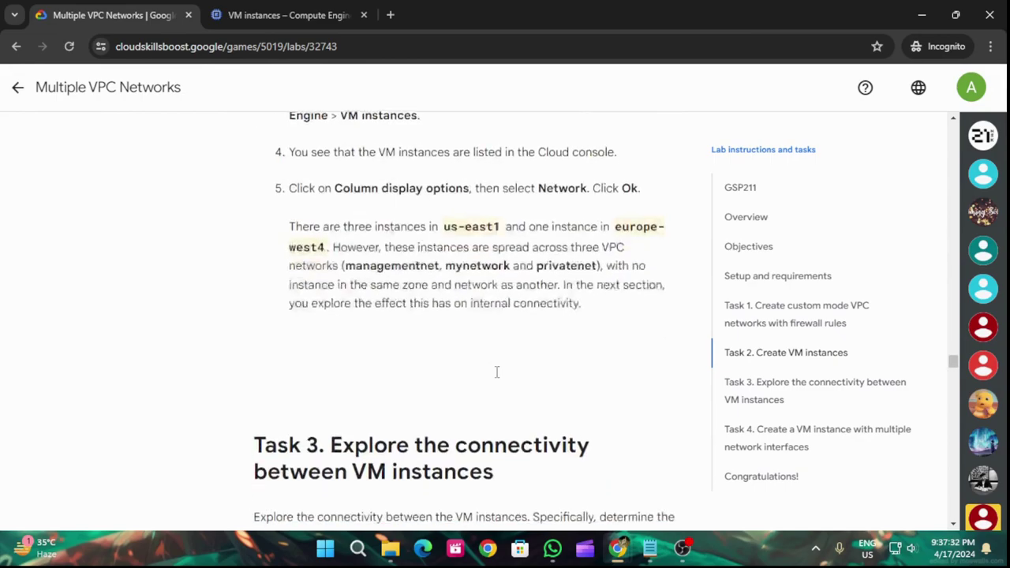
pyautogui.scroll(-1, 497, 382)
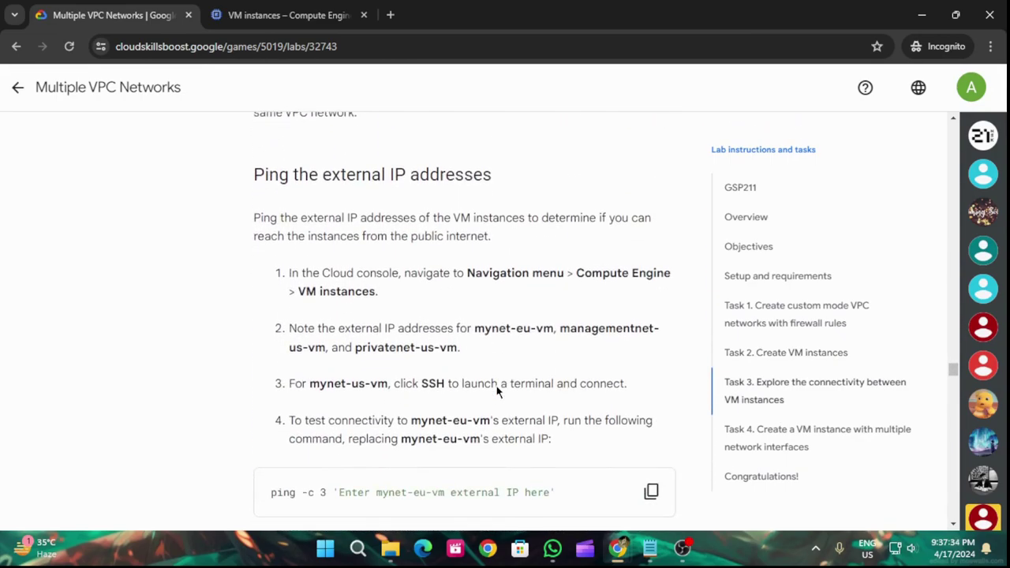
pyautogui.scroll(-1, 492, 402)
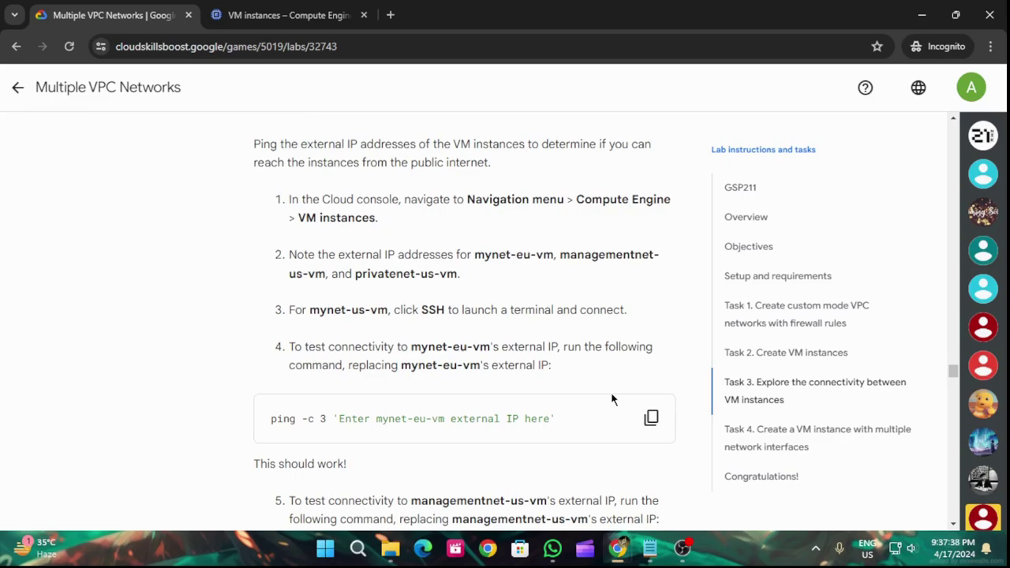
pyautogui.scroll(-2, 607, 402)
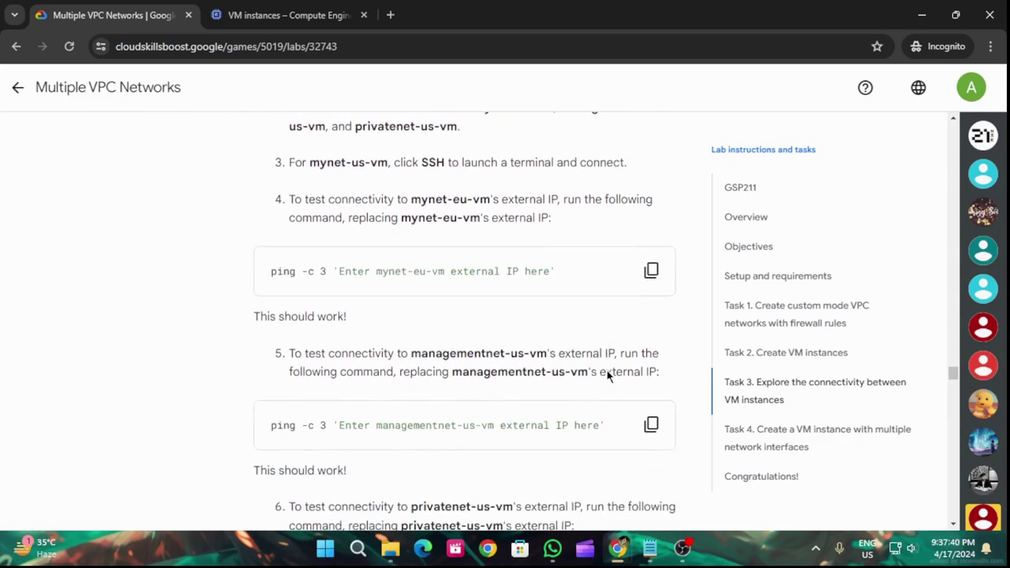
pyautogui.scroll(-4, 565, 394)
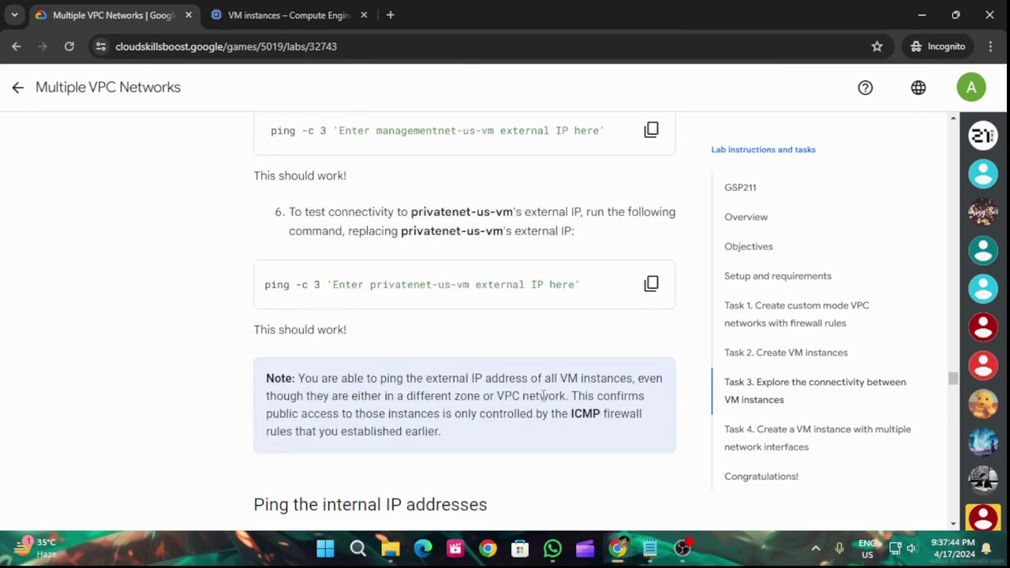
pyautogui.scroll(3, 501, 365)
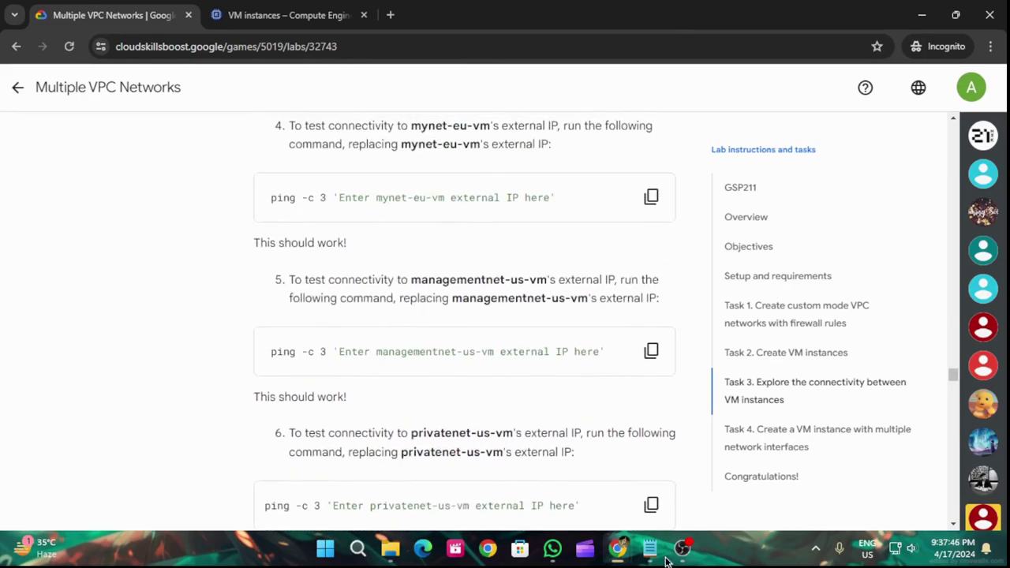
# Copy the instance name mynet-eu-vm from the lab's ping command into a blank Notepad note, followed by an empty line
pyautogui.click(650, 549)
pyautogui.scroll(1, 376, 222)
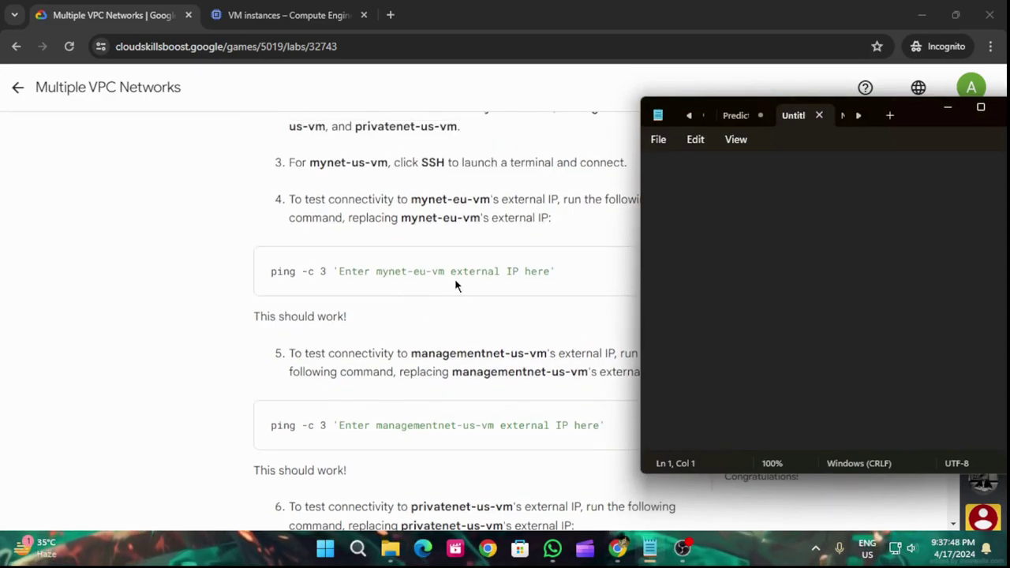
pyautogui.moveTo(444, 271); pyautogui.dragTo(391, 268)
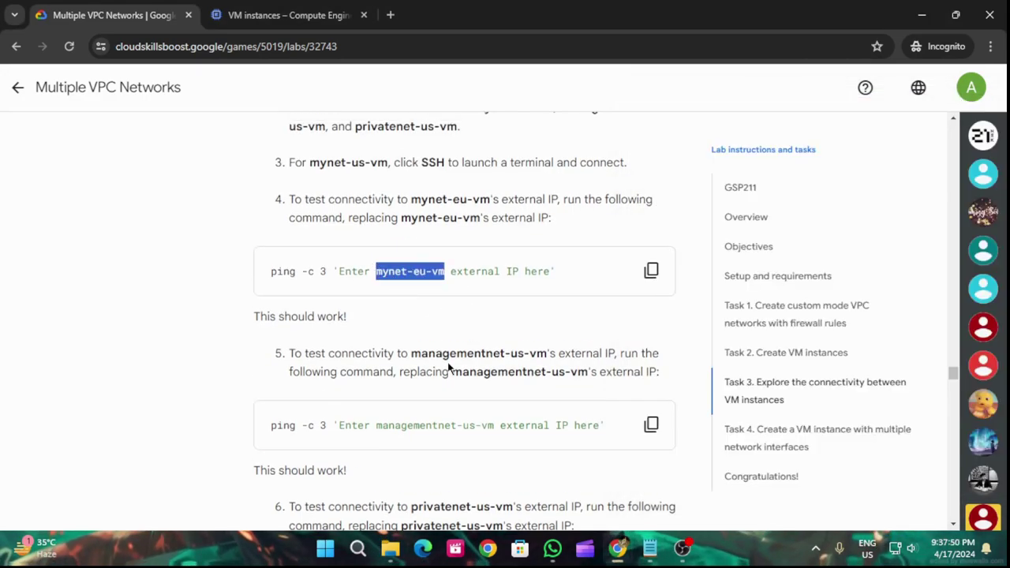
pyautogui.click(643, 552)
pyautogui.hotkey('ctrl', 'v')
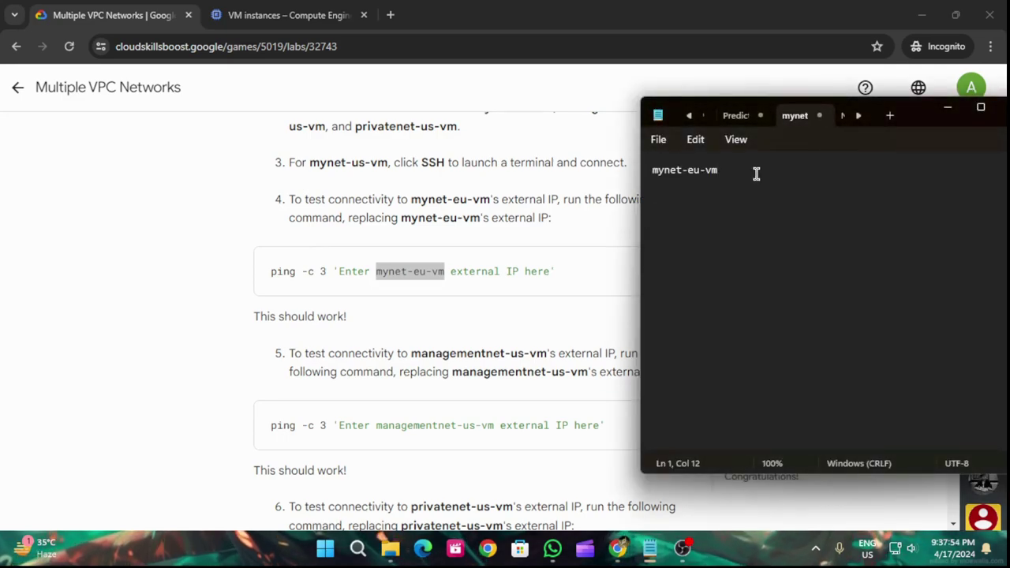
pyautogui.press('Return')
pyautogui.press('Return')
# Add the instance names managementnet-us-vm and privatenet-us-vm from the lab's ping commands to the Notepad note on separate lines
pyautogui.scroll(-2, 501, 402)
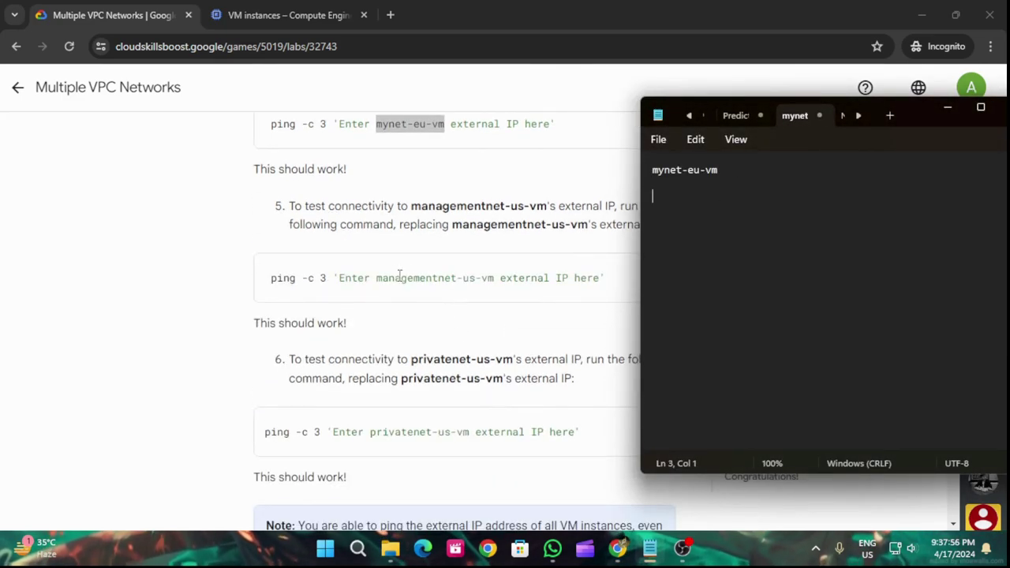
pyautogui.moveTo(376, 277); pyautogui.dragTo(481, 272)
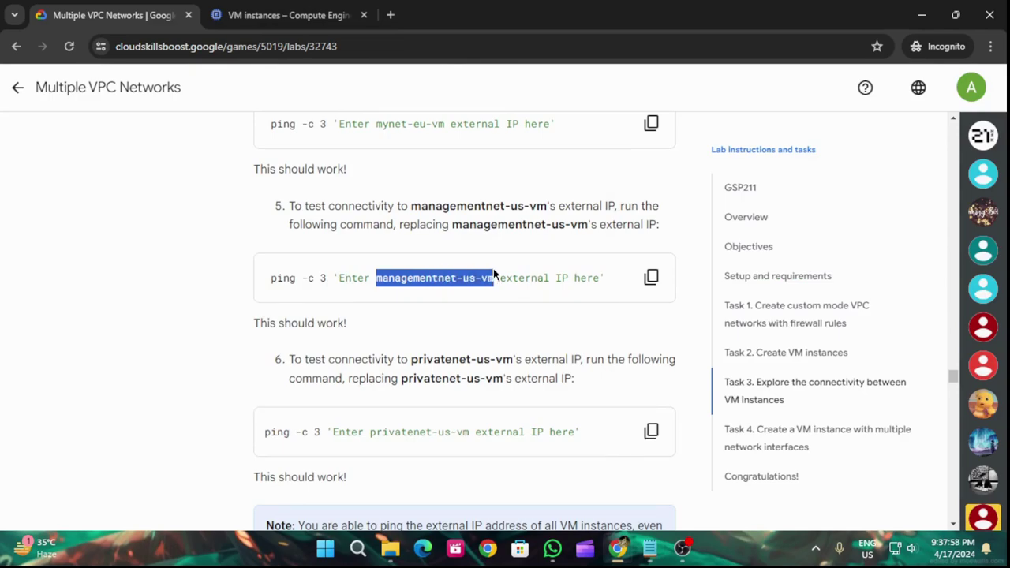
pyautogui.click(645, 553)
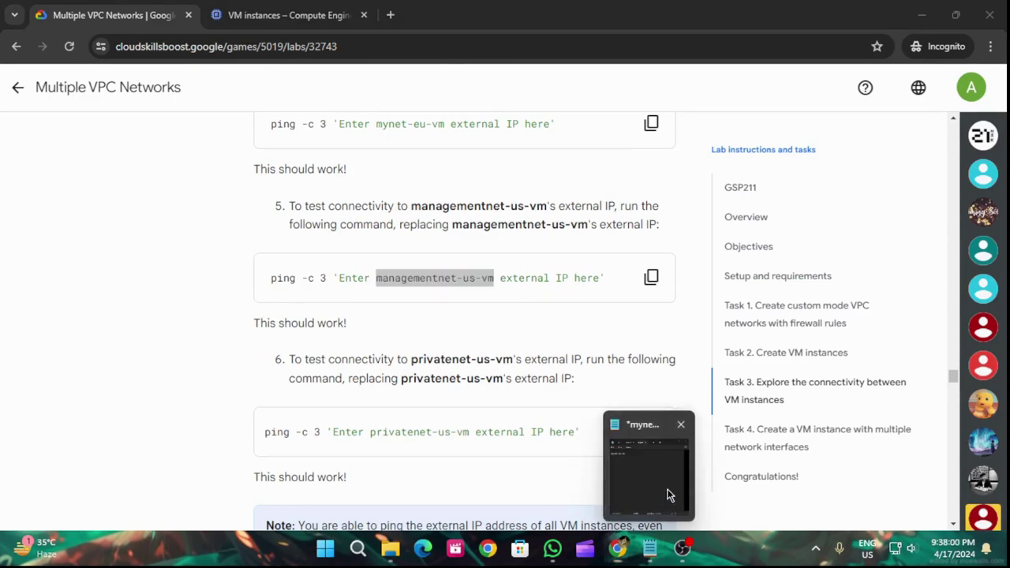
pyautogui.hotkey('ctrl', 'v')
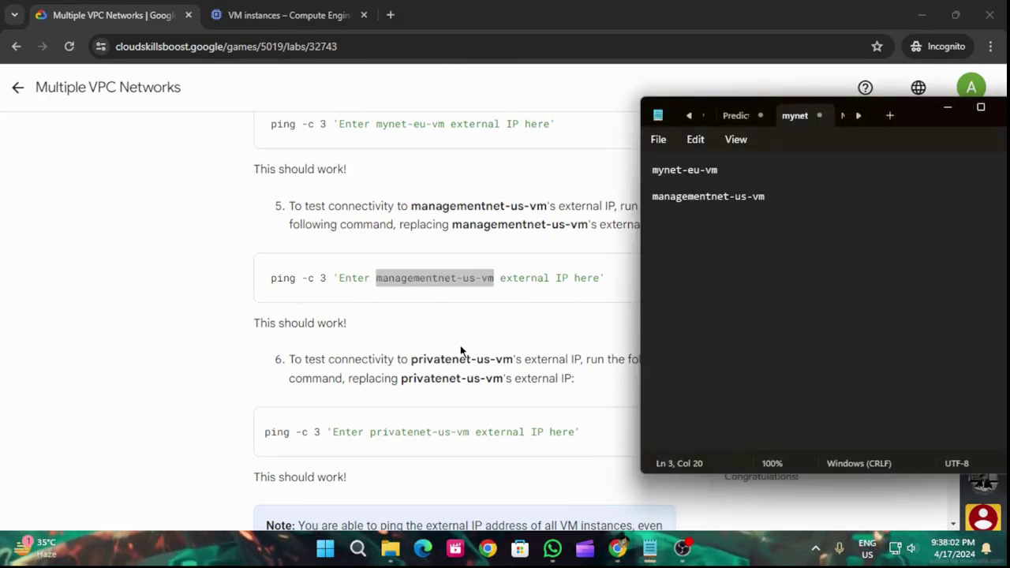
pyautogui.scroll(-2, 426, 343)
pyautogui.moveTo(368, 287); pyautogui.dragTo(470, 288)
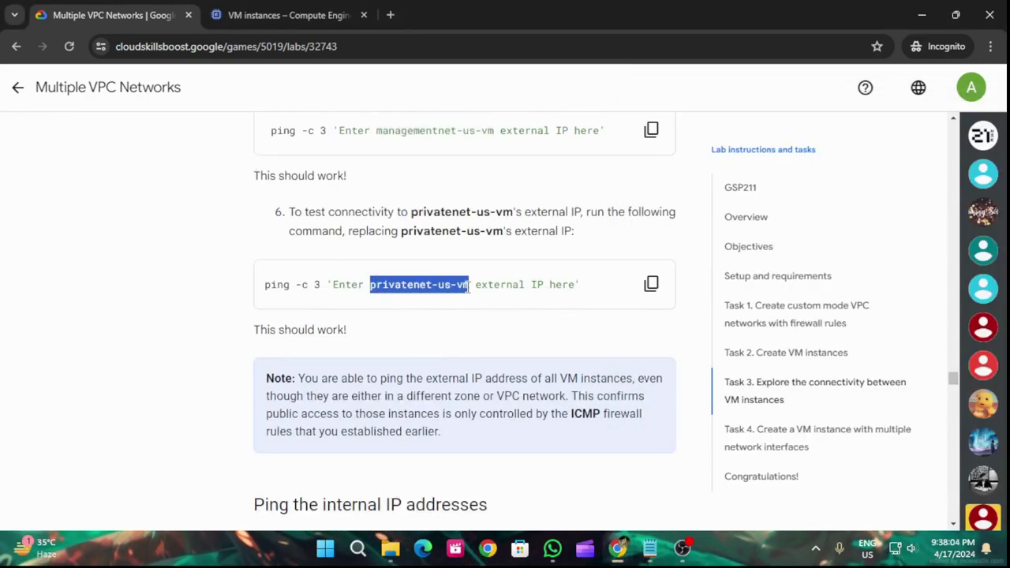
pyautogui.click(650, 550)
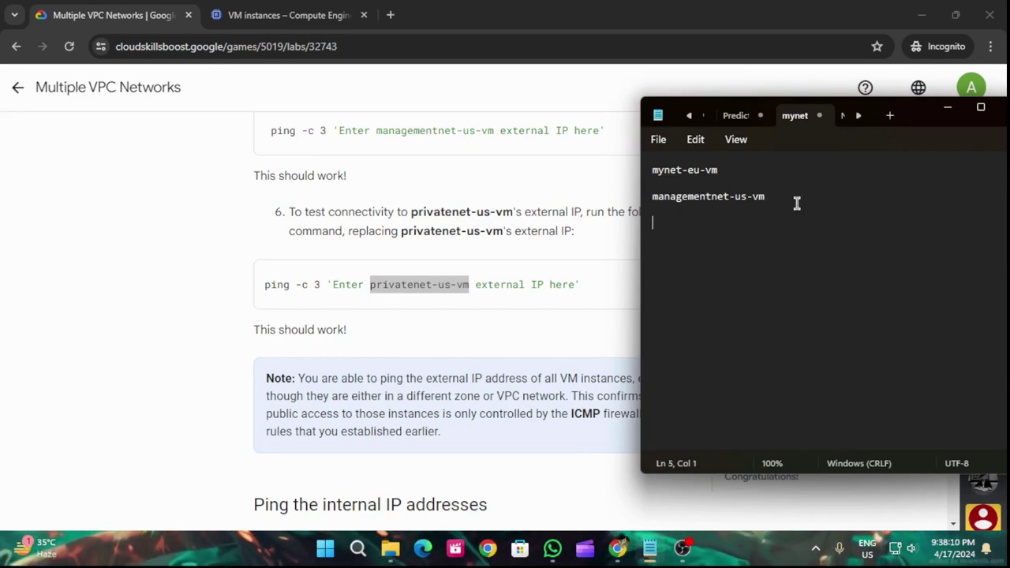
pyautogui.hotkey('ctrl', 'v')
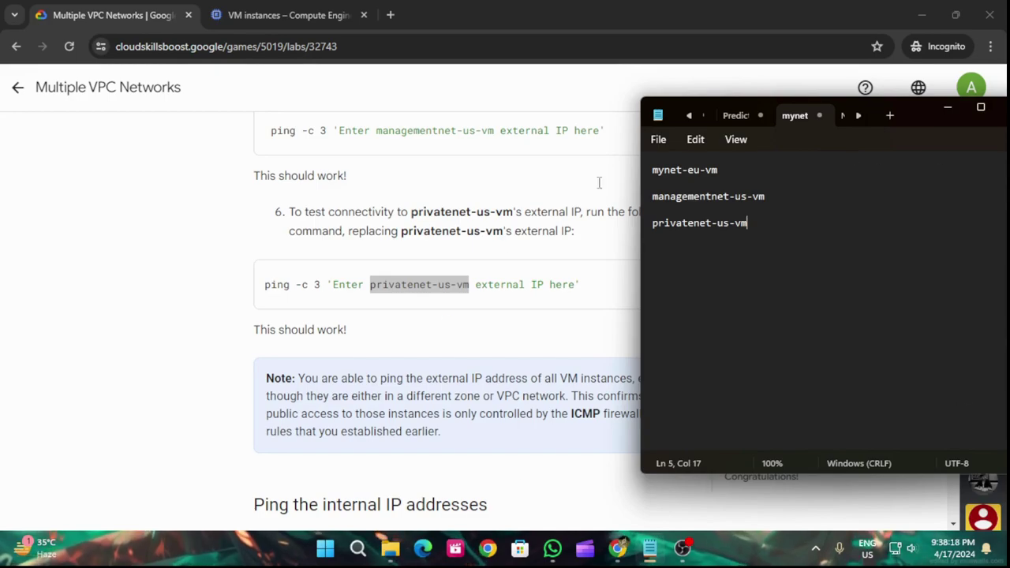
# Minimize Notepad, return to the VM instances list in the Cloud console, and shrink the Cloud Shell area to reveal the instances
pyautogui.click(948, 107)
pyautogui.scroll(3, 370, 229)
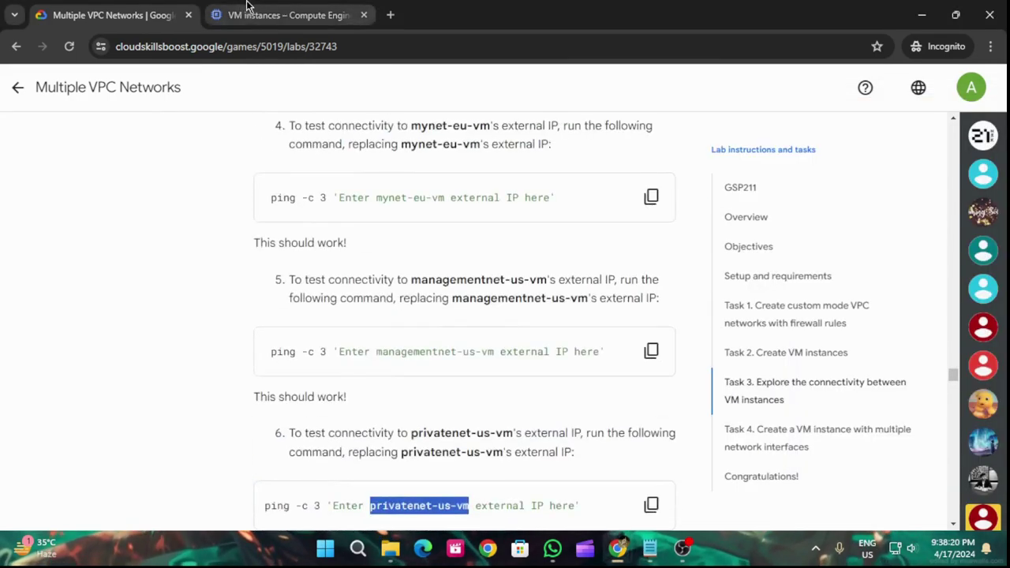
pyautogui.hotkey('ctrl', 'Tab')
pyautogui.moveTo(509, 235); pyautogui.dragTo(562, 496)
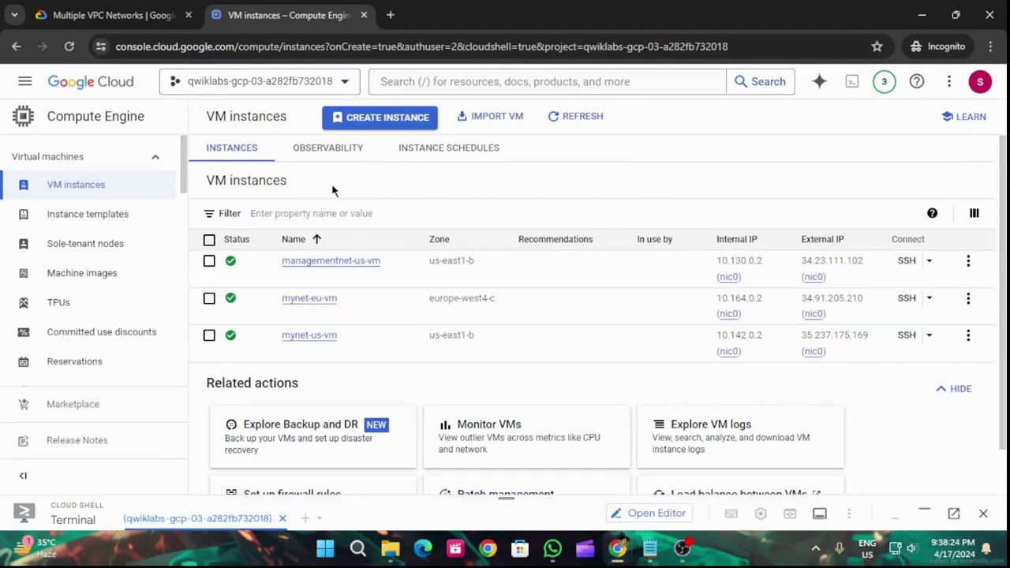
# Refresh the VM instances list and copy mynet-eu-vm's external IP 34.91.205.210 beside its name in the Notepad note, marked (ex)
pyautogui.click(570, 117)
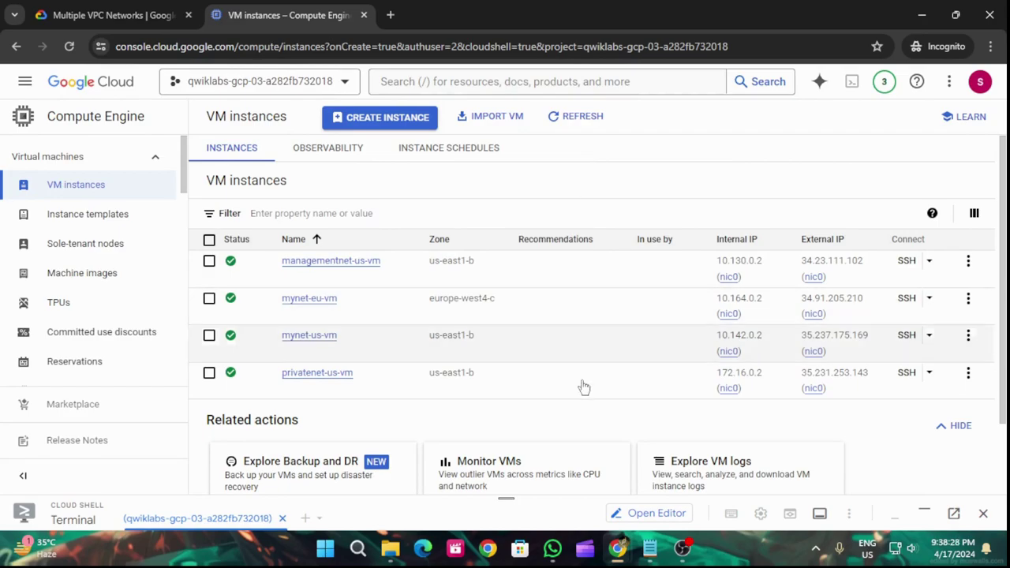
pyautogui.click(649, 548)
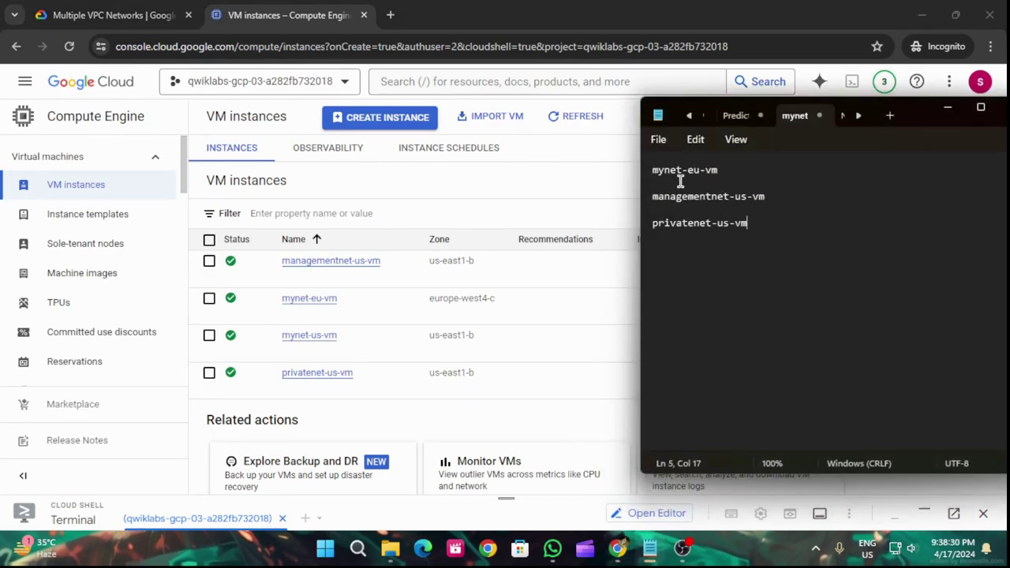
pyautogui.click(545, 319)
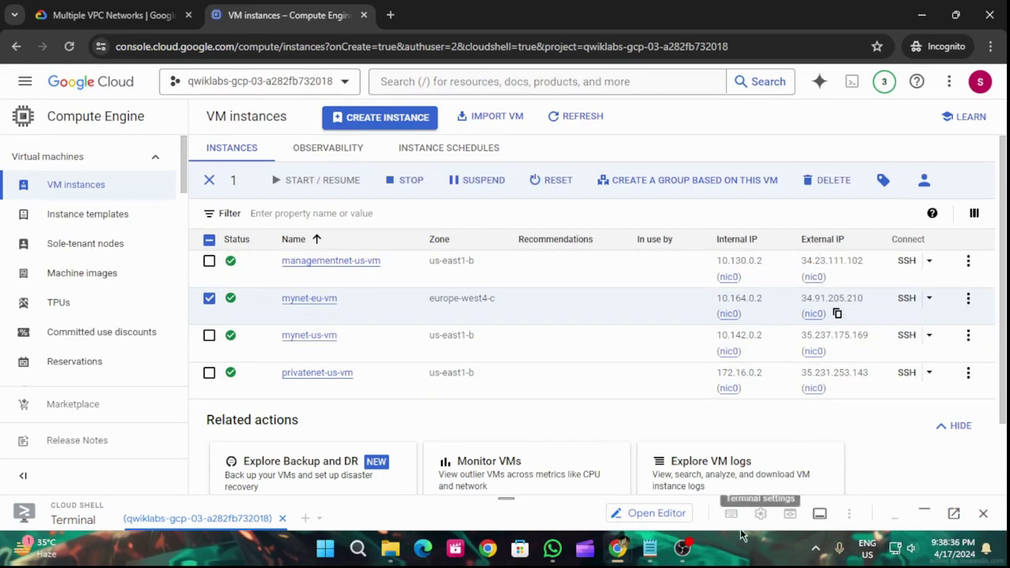
pyautogui.click(650, 548)
pyautogui.click(786, 175)
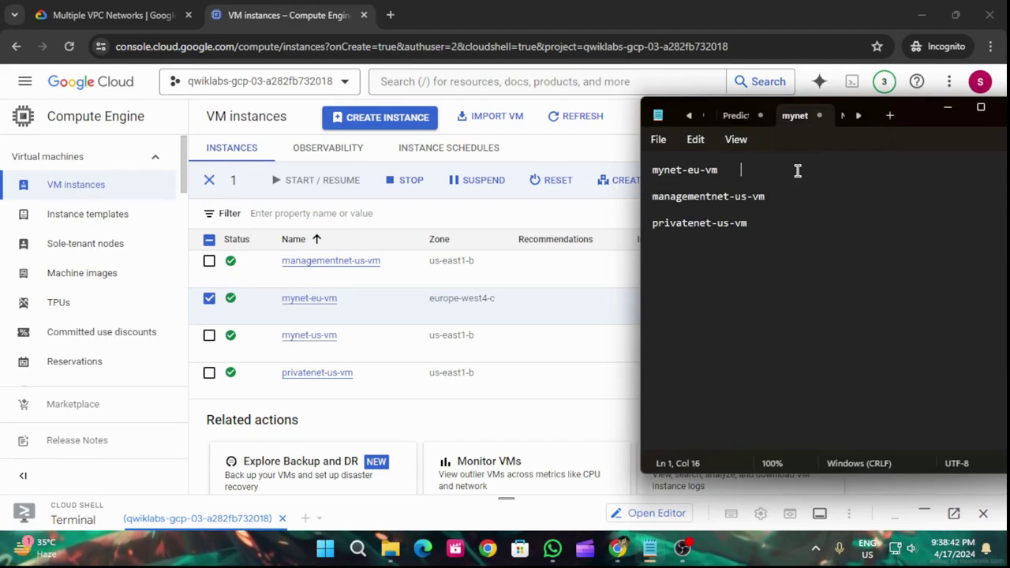
pyautogui.write('34.91.205.210')
pyautogui.write('(ex')
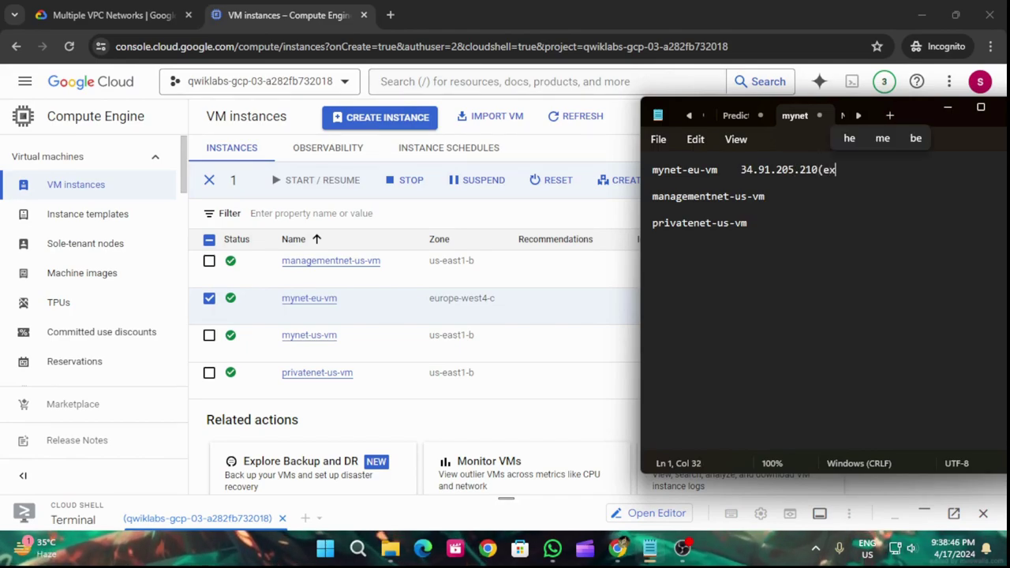
pyautogui.write(')')
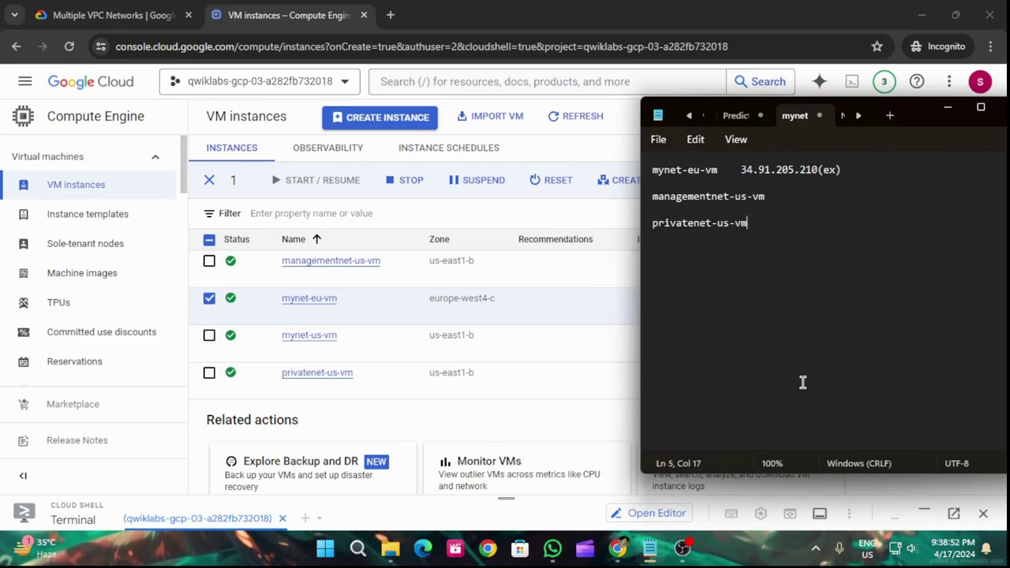
# Copy mynet-eu-vm's internal IP 10.164.0.2 from the instances list onto the same Notepad line, marked (in)
pyautogui.click(593, 206)
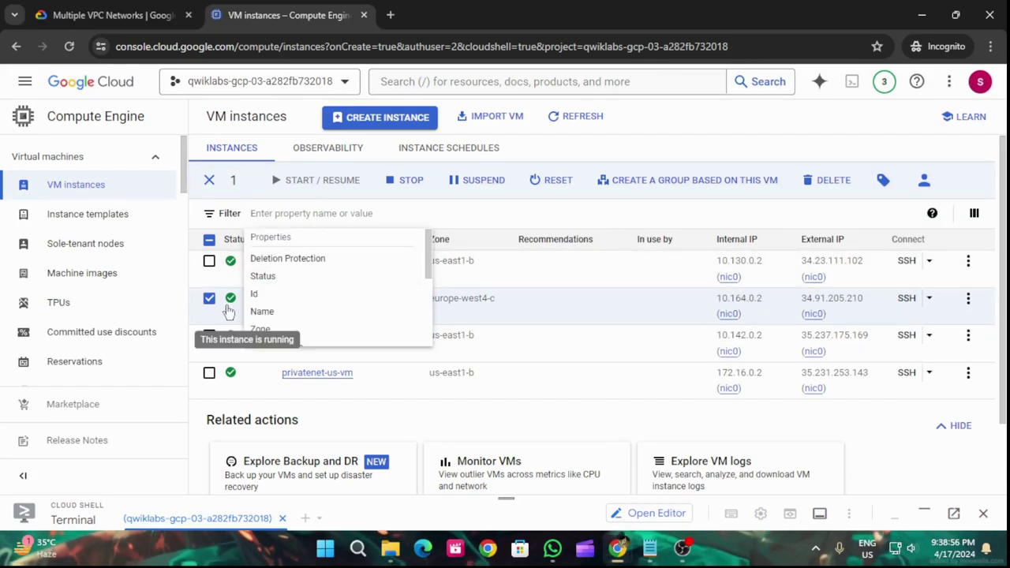
pyautogui.click(209, 262)
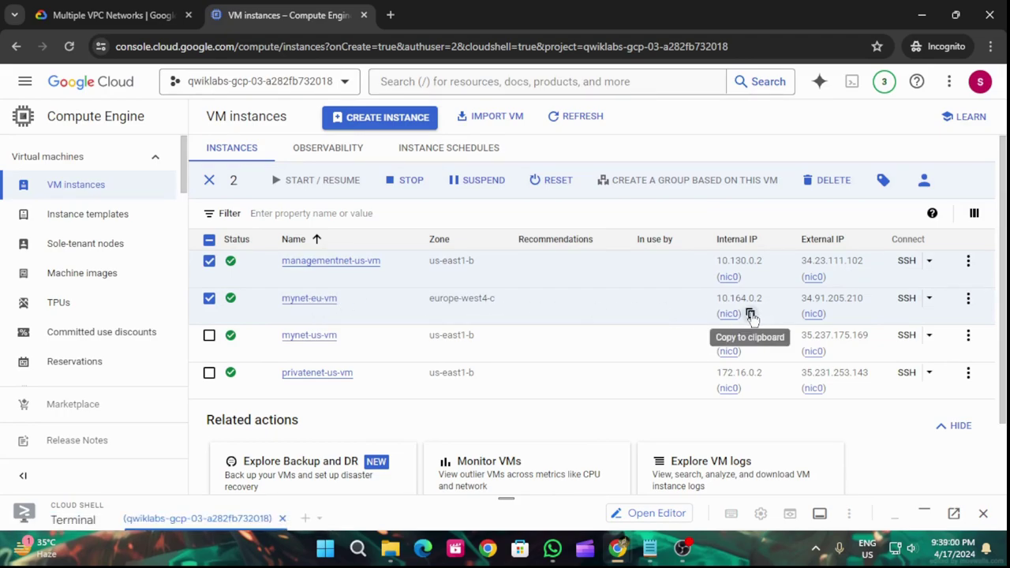
pyautogui.click(750, 314)
pyautogui.moveTo(652, 558)
pyautogui.click(665, 476)
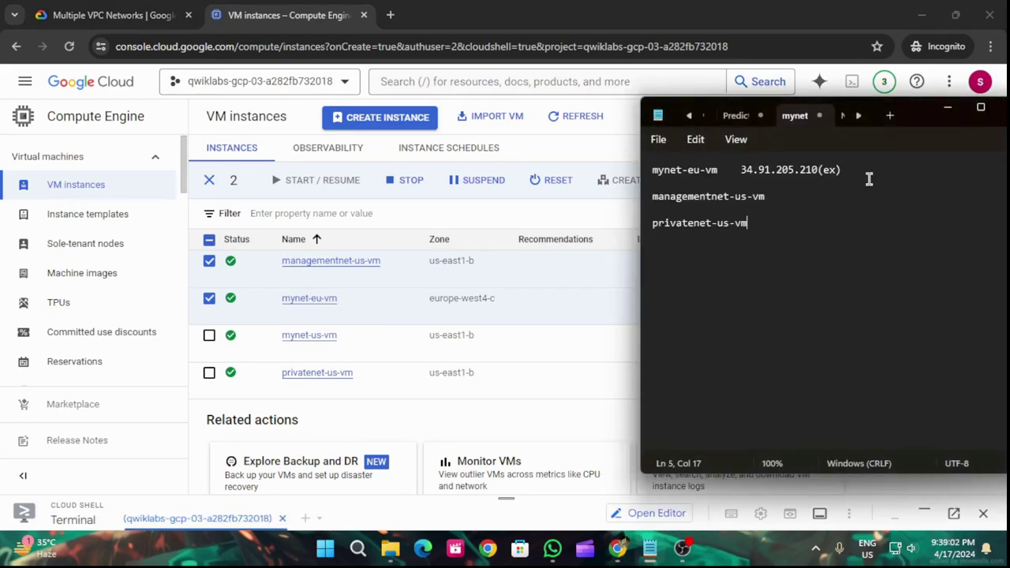
pyautogui.click(871, 161)
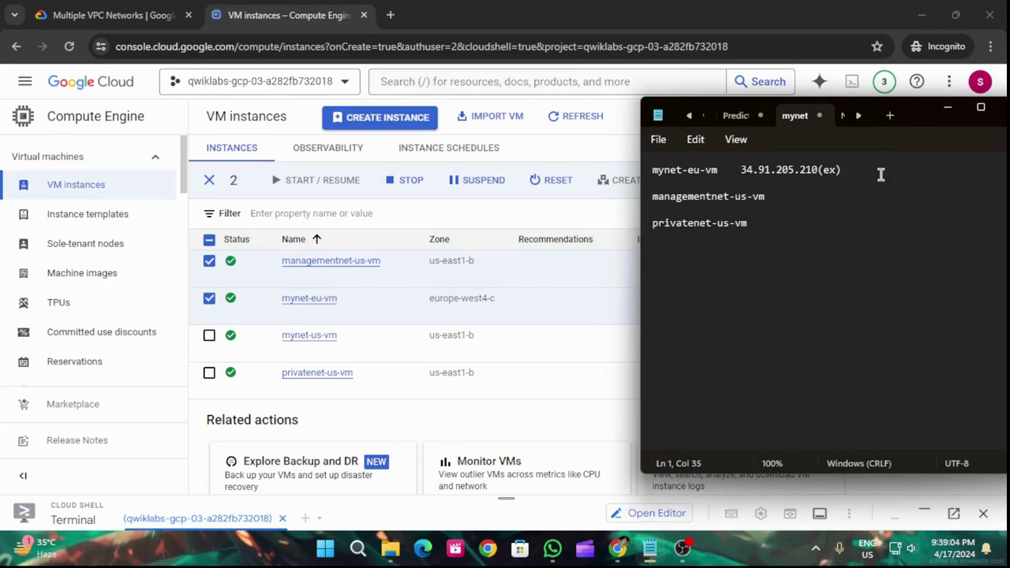
pyautogui.hotkey('ctrl', 'v')
pyautogui.write('(in0')
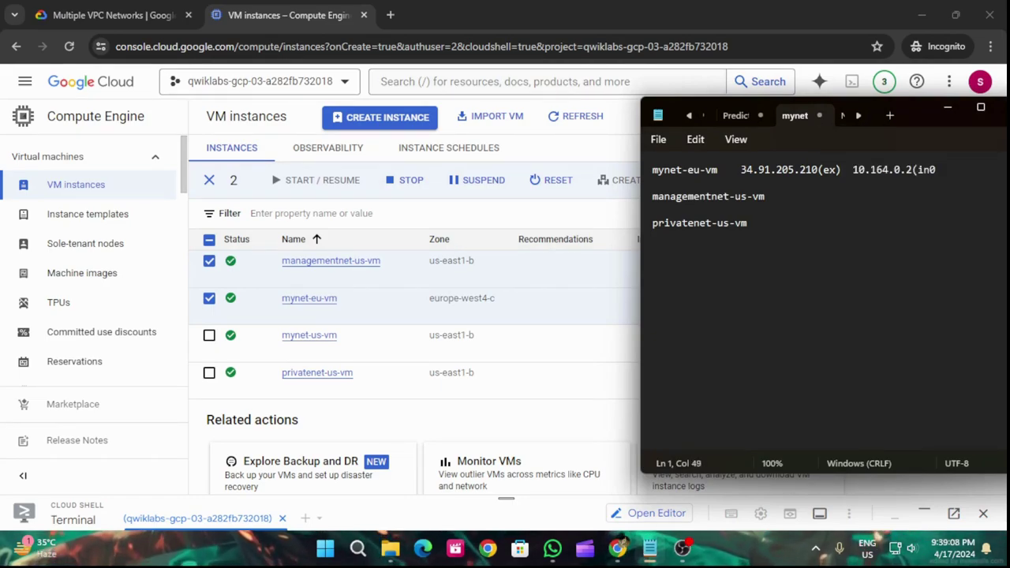
pyautogui.press('BackSpace')
pyautogui.press('Return')
pyautogui.write(')')
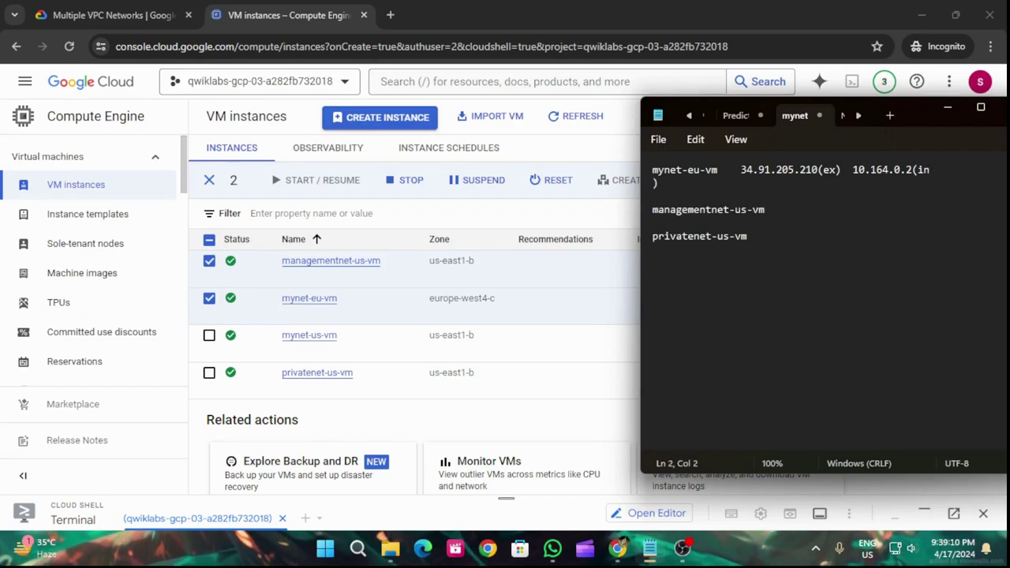
pyautogui.press('BackSpace')
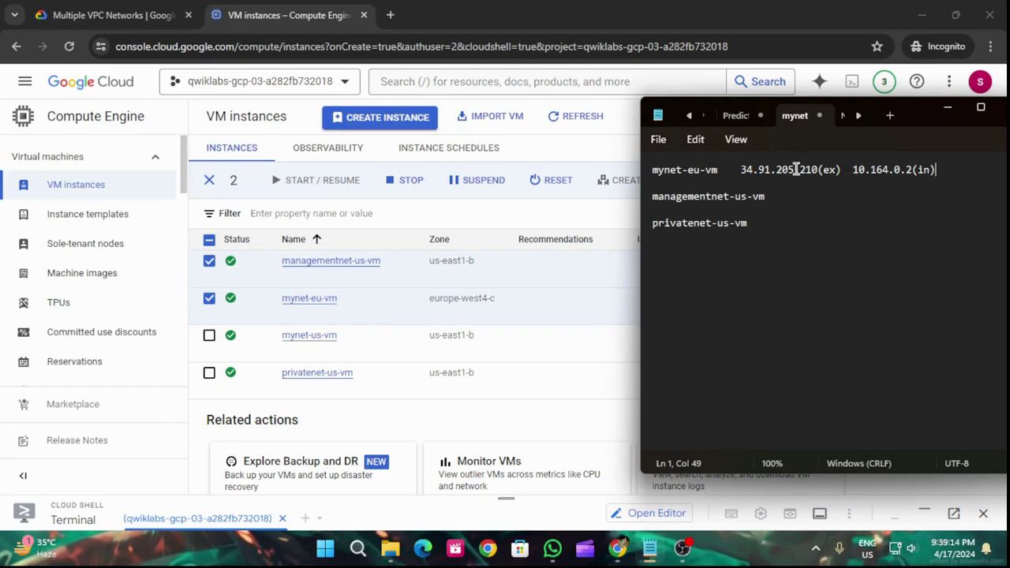
# Copy managementnet-us-vm's external IP 34.23.111.102 from the instances list beside its name in the Notepad note
pyautogui.click(637, 220)
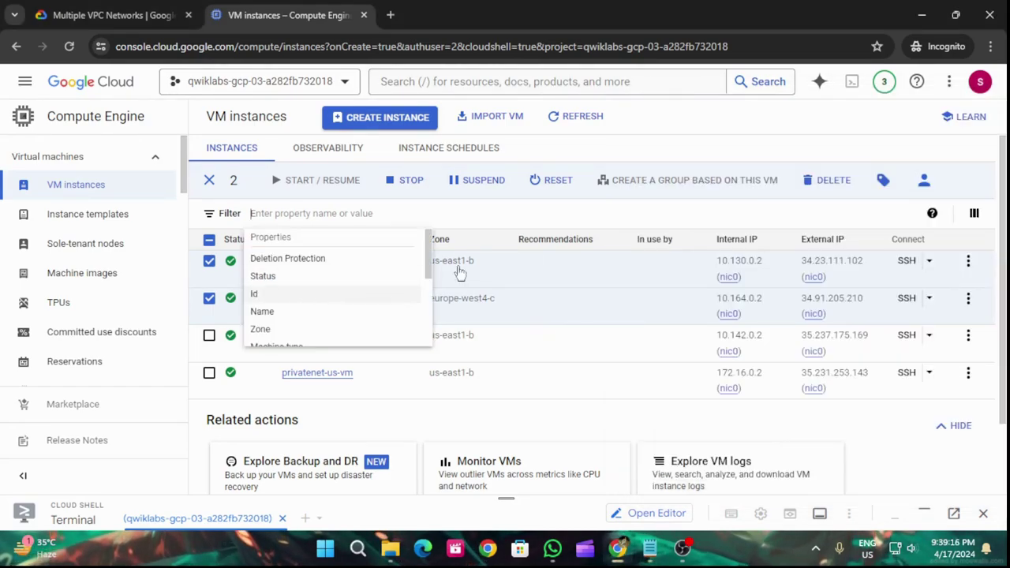
pyautogui.click(838, 278)
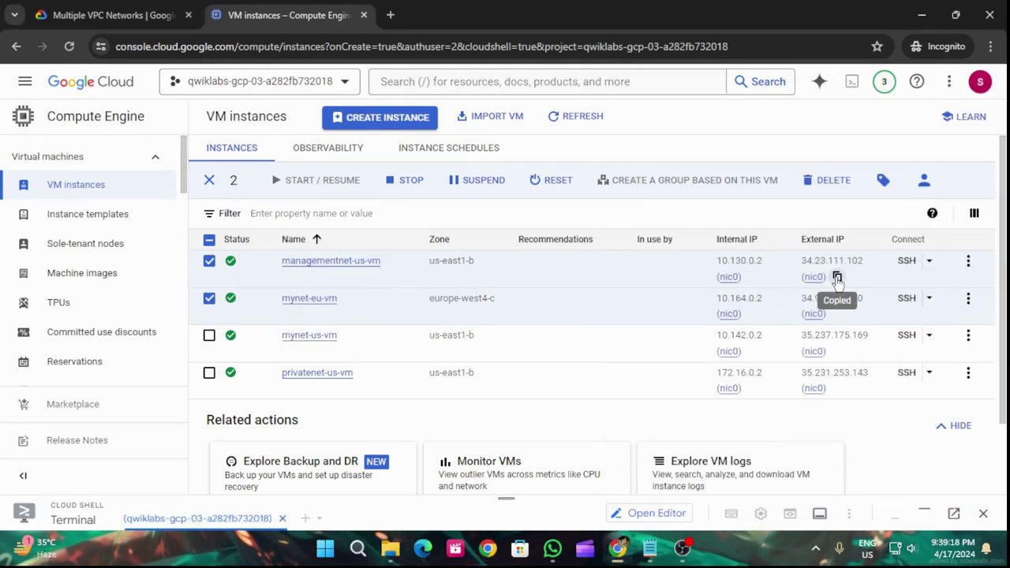
pyautogui.click(648, 548)
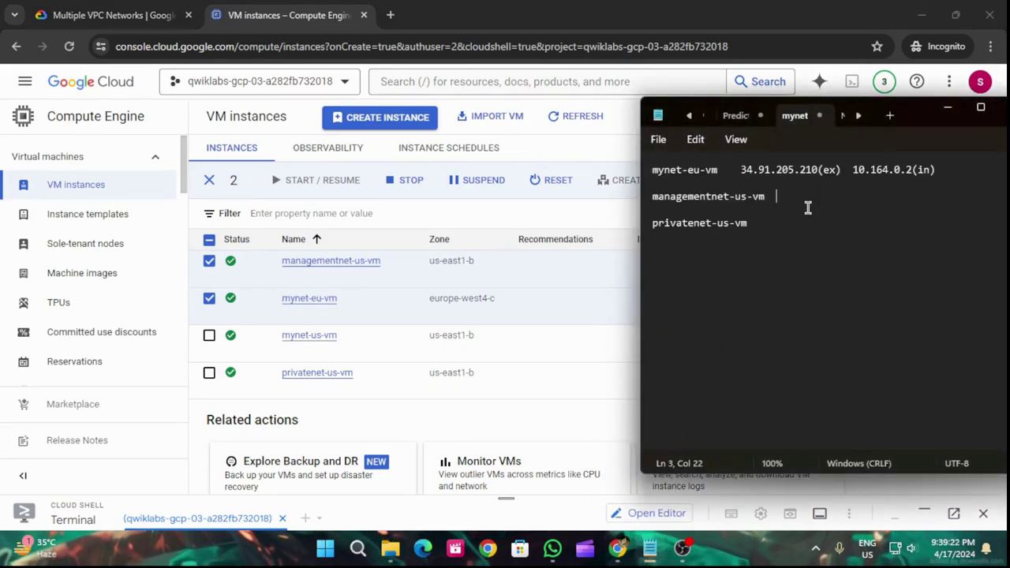
pyautogui.hotkey('ctrl', 'v')
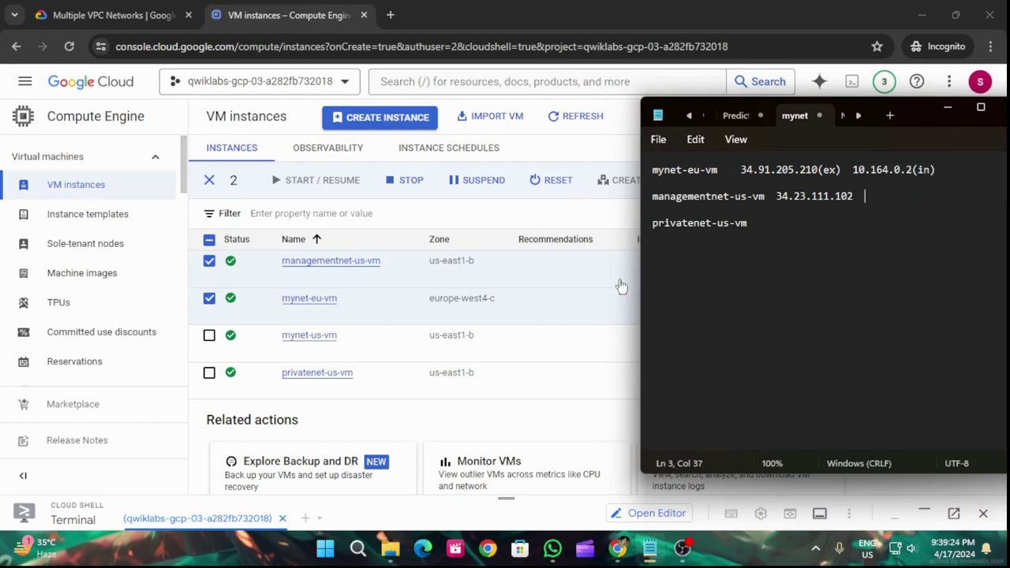
# Copy managementnet-us-vm's internal IP 10.130.0.2 from the instances list after its external IP in the Notepad note
pyautogui.click(579, 168)
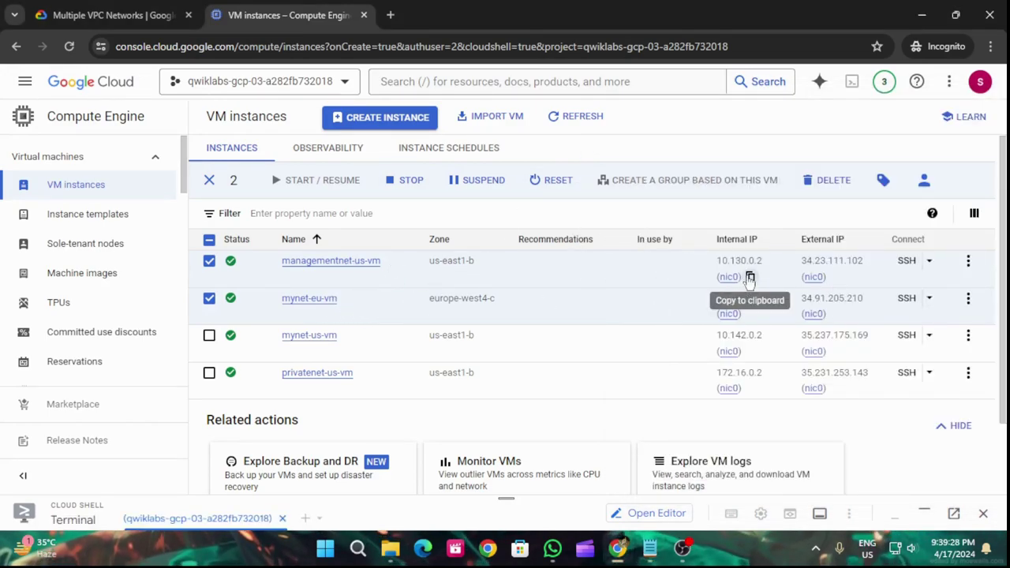
pyautogui.click(750, 276)
pyautogui.moveTo(650, 546)
pyautogui.click(670, 513)
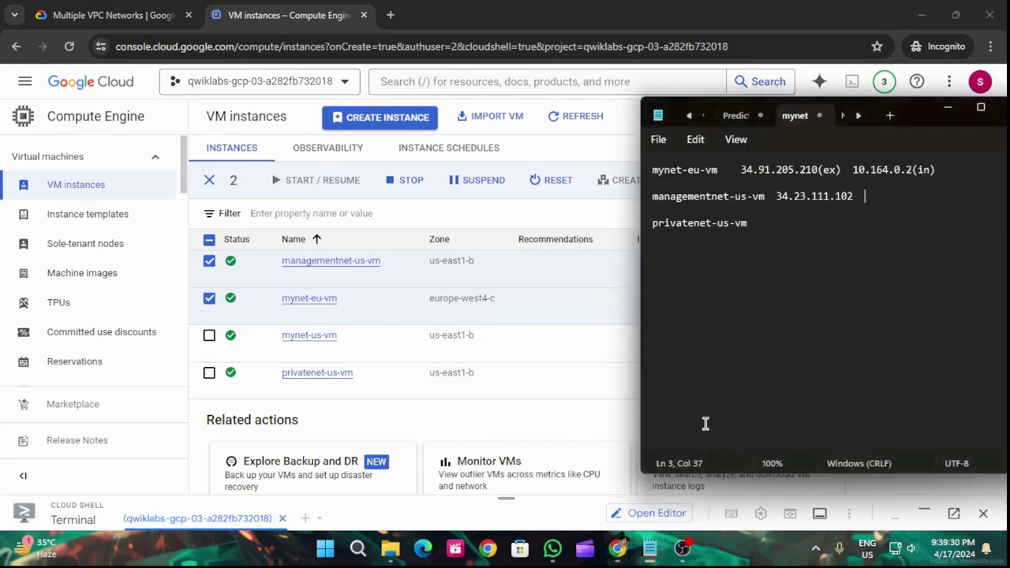
pyautogui.hotkey('ctrl', 'v')
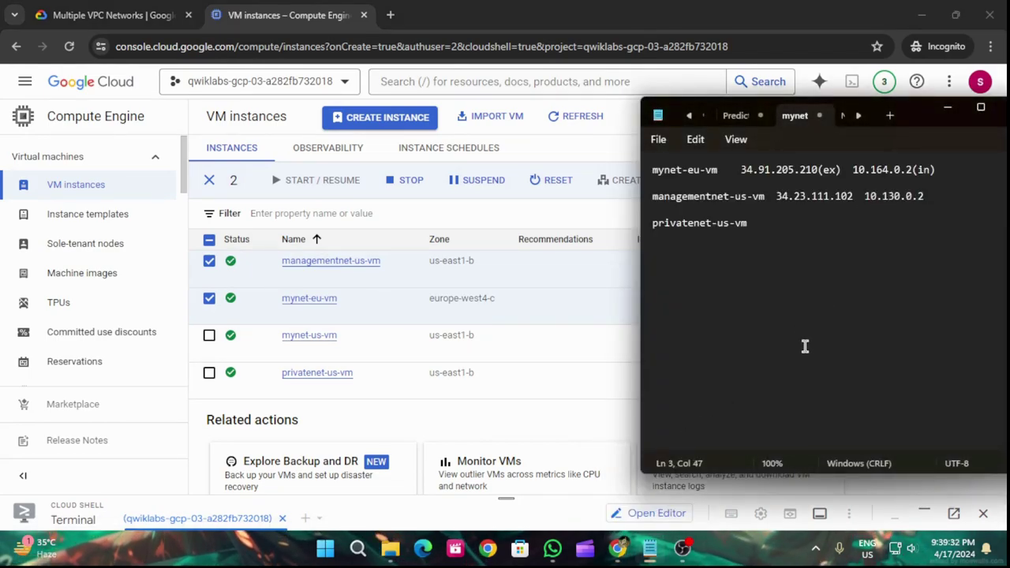
pyautogui.click(591, 154)
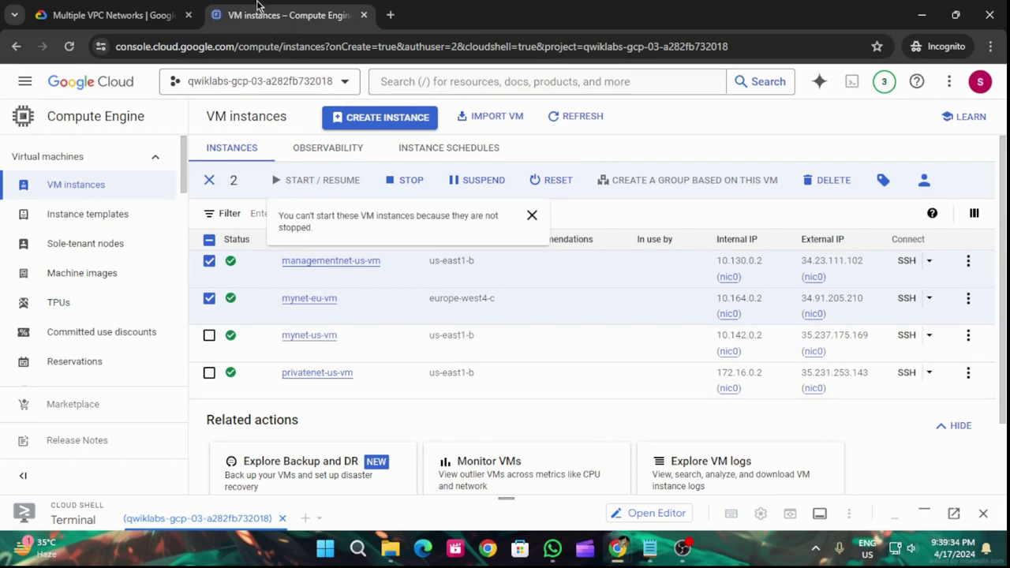
pyautogui.moveTo(650, 548)
pyautogui.click(656, 501)
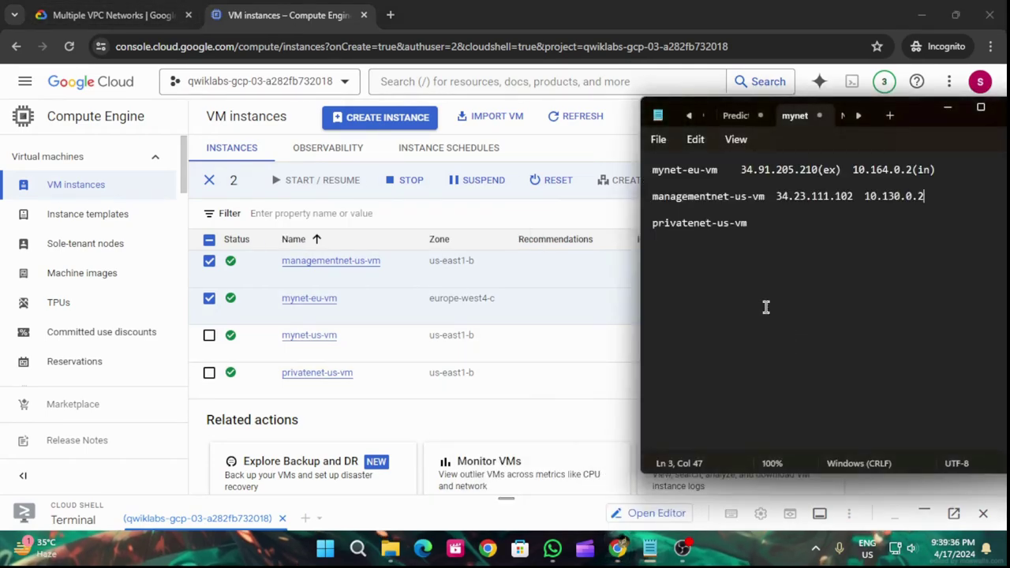
# Copy privatenet-us-vm's external IP 35.231.253.143 from the instances list beside its name in the Notepad note
pyautogui.click(469, 427)
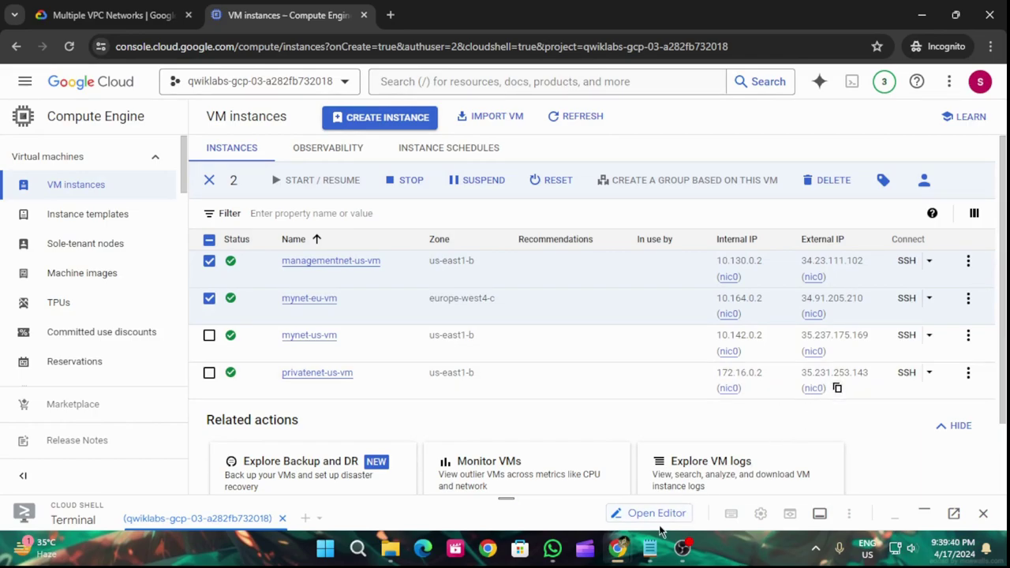
pyautogui.moveTo(650, 548)
pyautogui.click(649, 458)
pyautogui.click(782, 223)
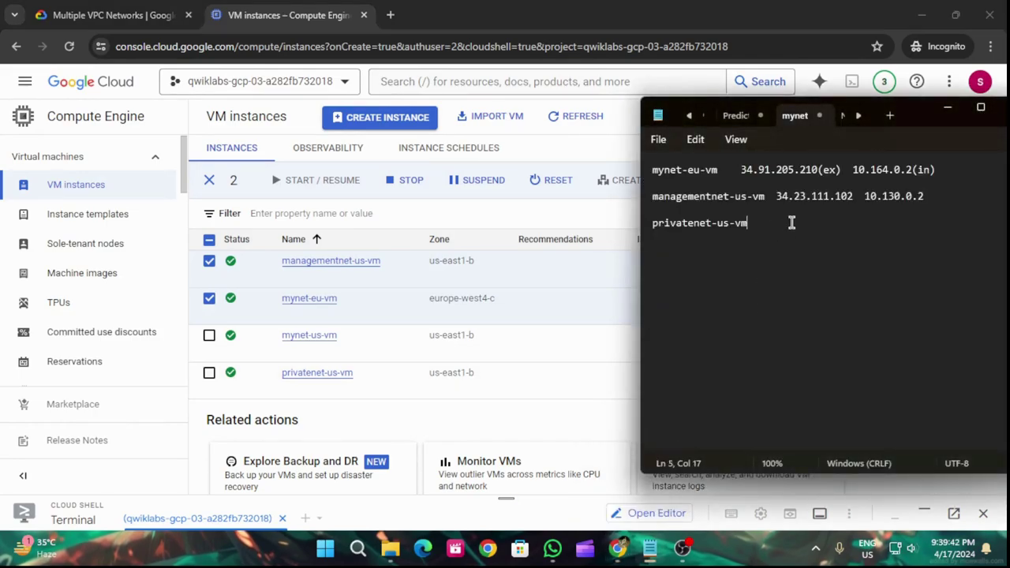
pyautogui.hotkey('ctrl', 'v')
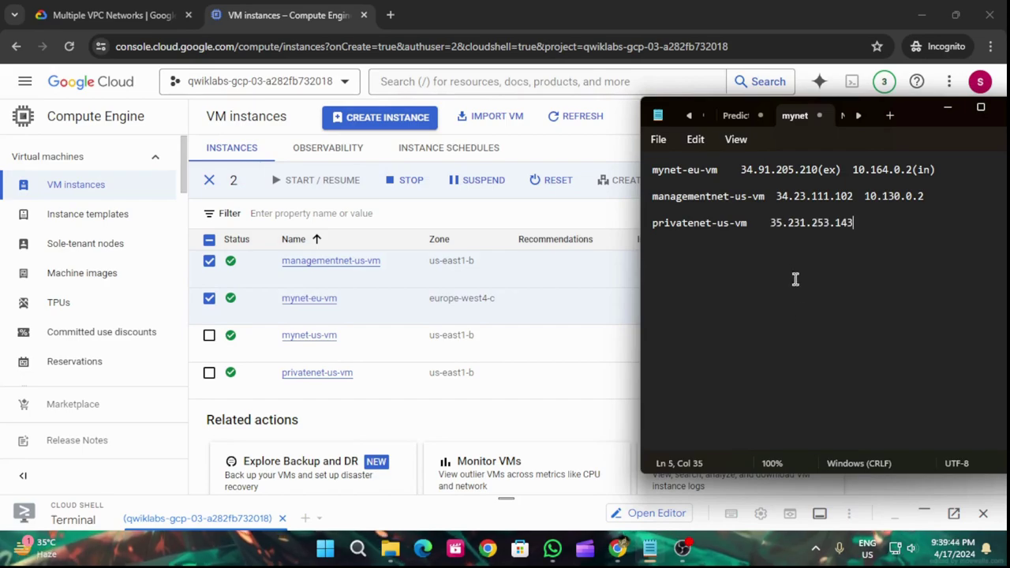
# Copy privatenet-us-vm's internal IP 172.16.0.2 from the instances list after its external IP in the Notepad note
pyautogui.click(600, 385)
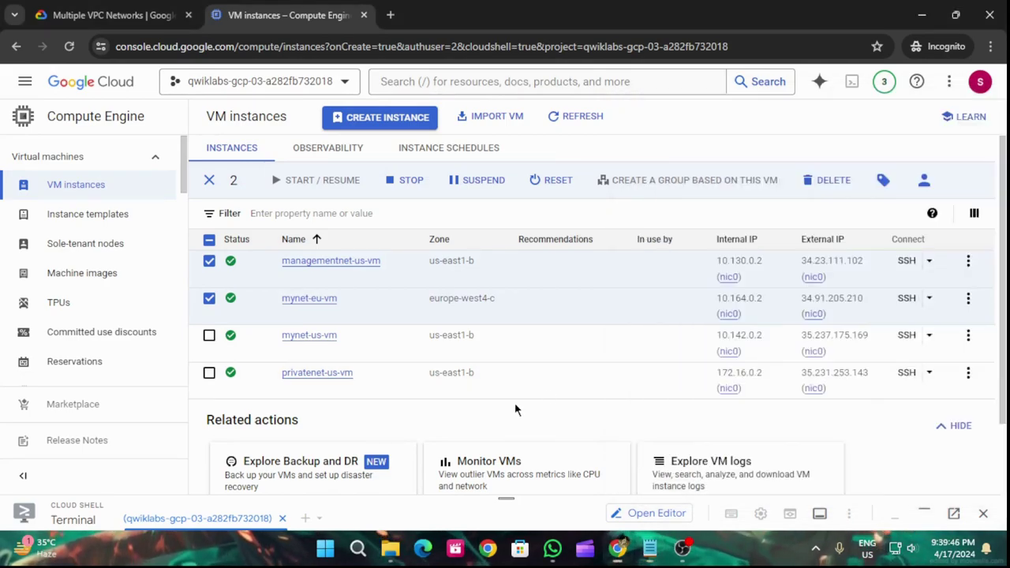
pyautogui.click(750, 388)
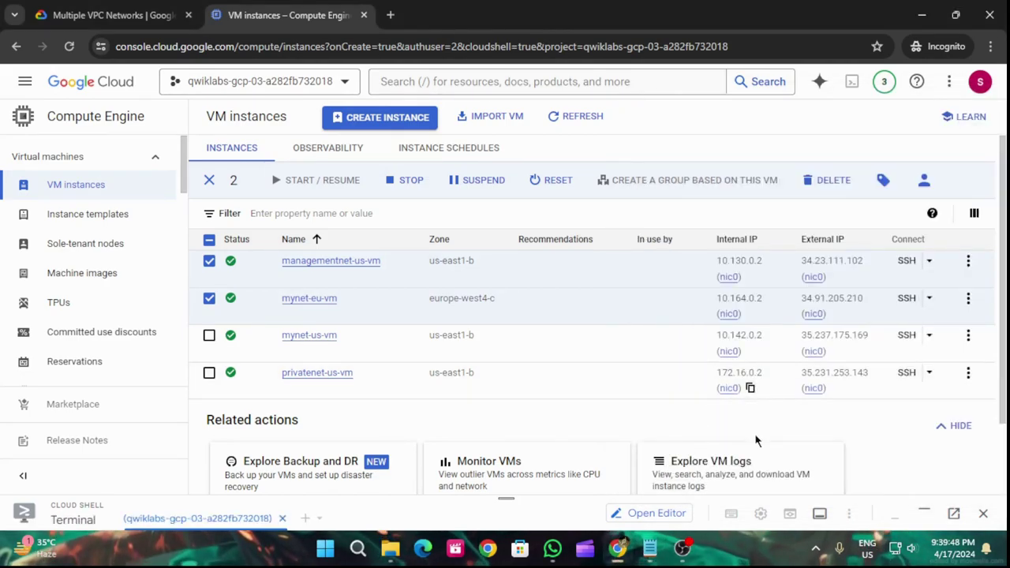
pyautogui.click(648, 548)
pyautogui.hotkey('ctrl', 'v')
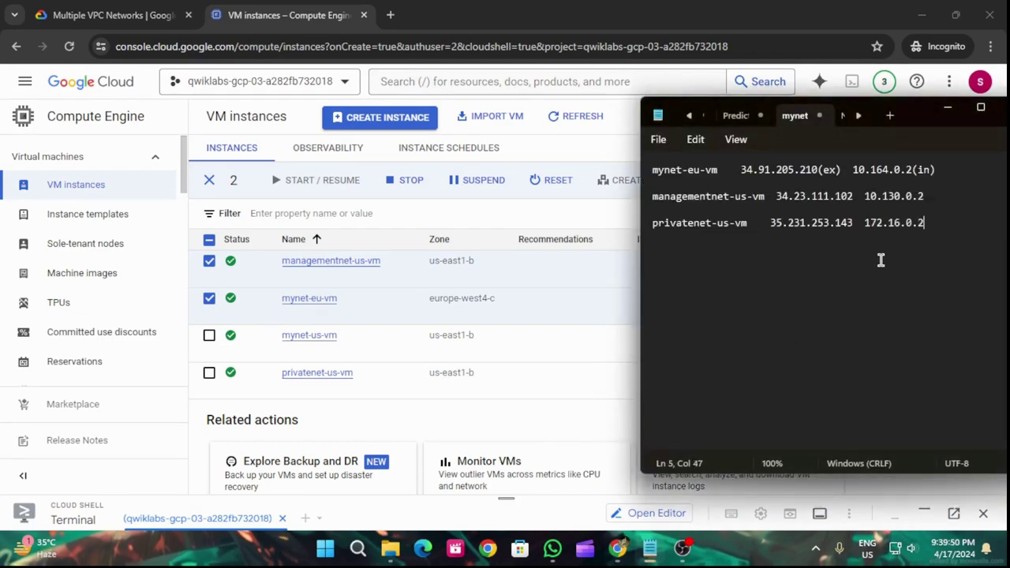
# Minimize Notepad and copy the command part "ping -c 3" from the mynet-eu-vm connectivity test in the lab instructions
pyautogui.click(948, 108)
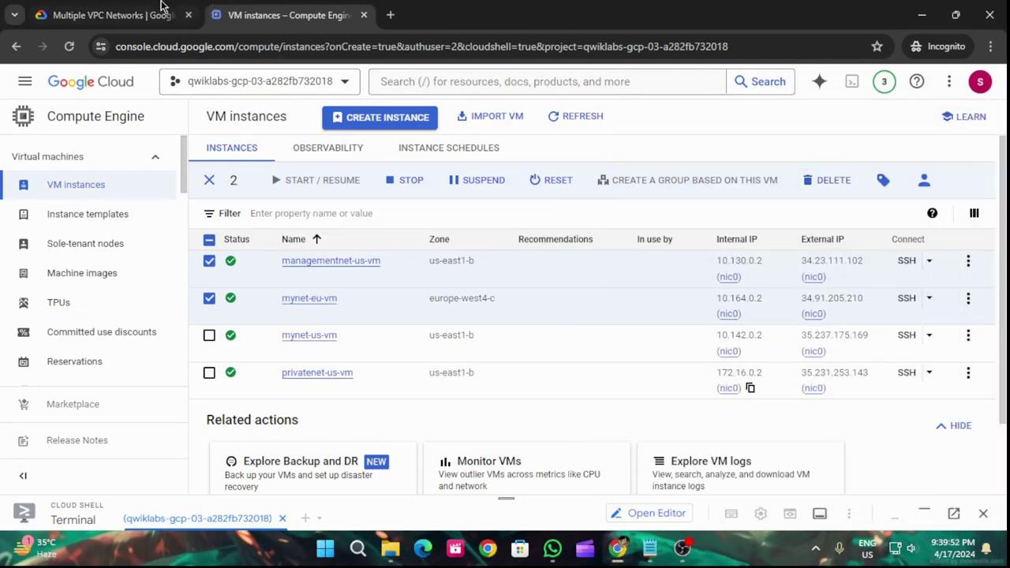
pyautogui.click(168, 13)
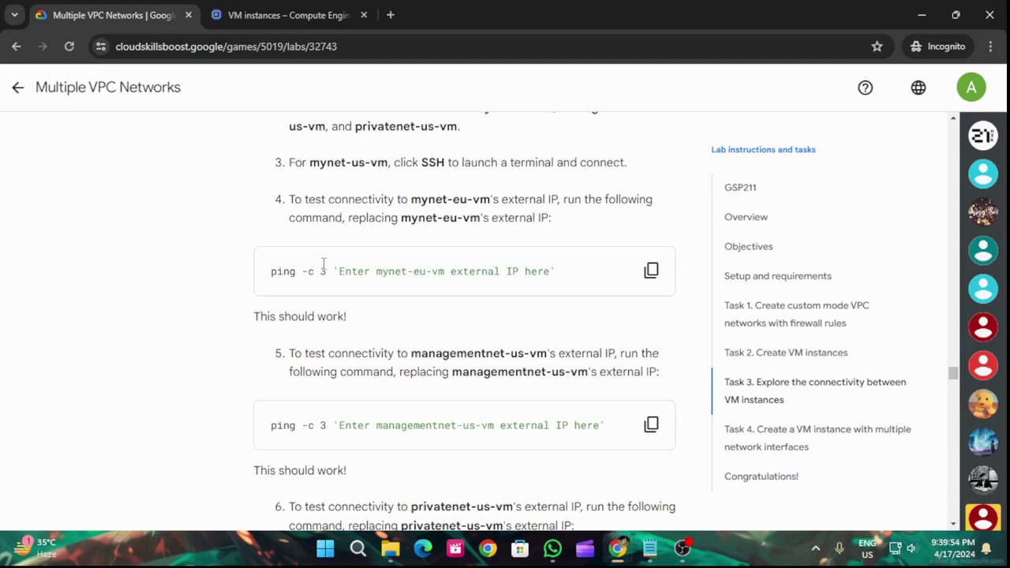
pyautogui.moveTo(325, 271); pyautogui.dragTo(264, 271)
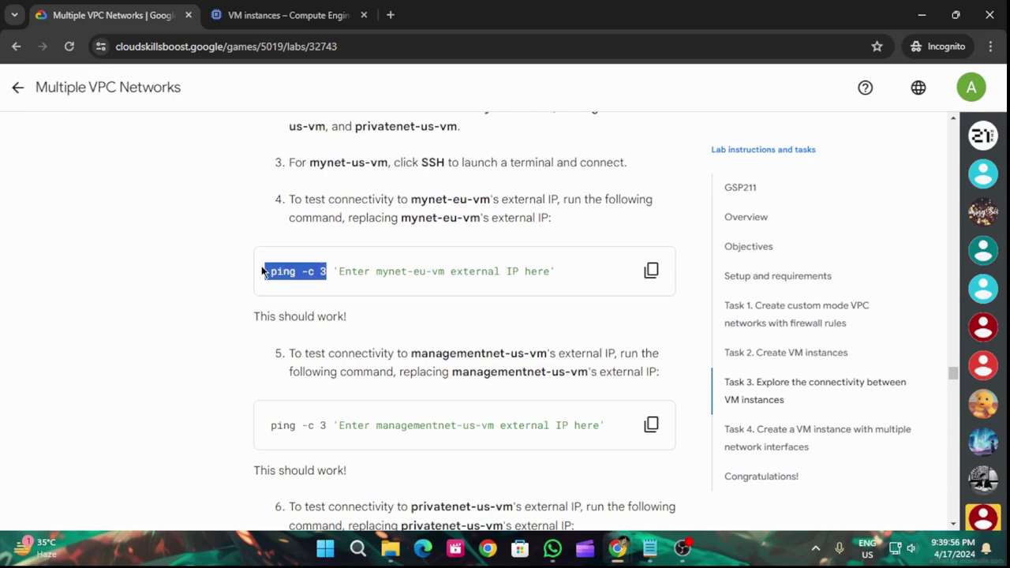
# Open an SSH-in-browser session to mynet-us-vm from the Cloud console, bring up the Notepad note and authorize the connection
pyautogui.hotkey('ctrl', 'Tab')
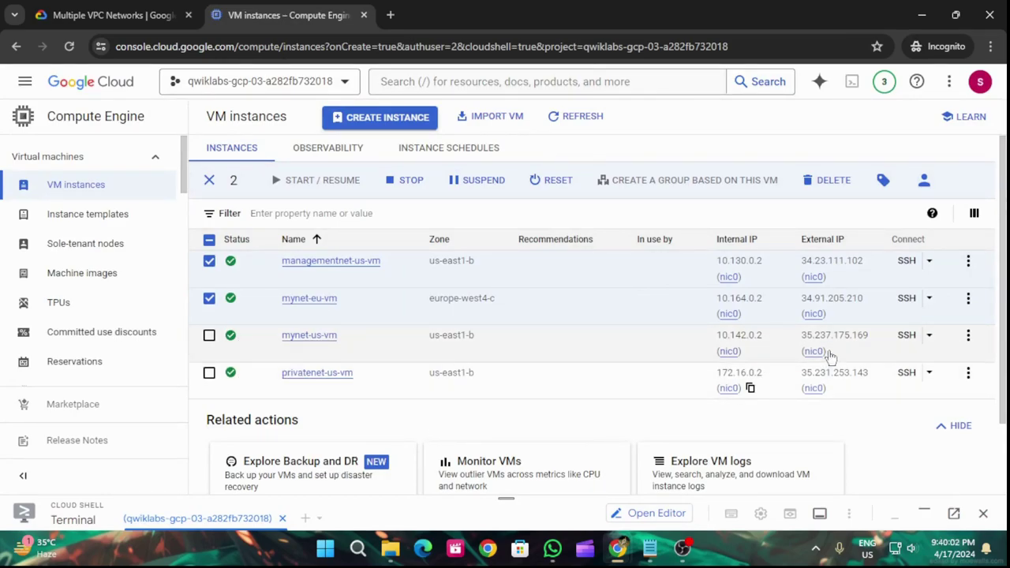
pyautogui.click(906, 335)
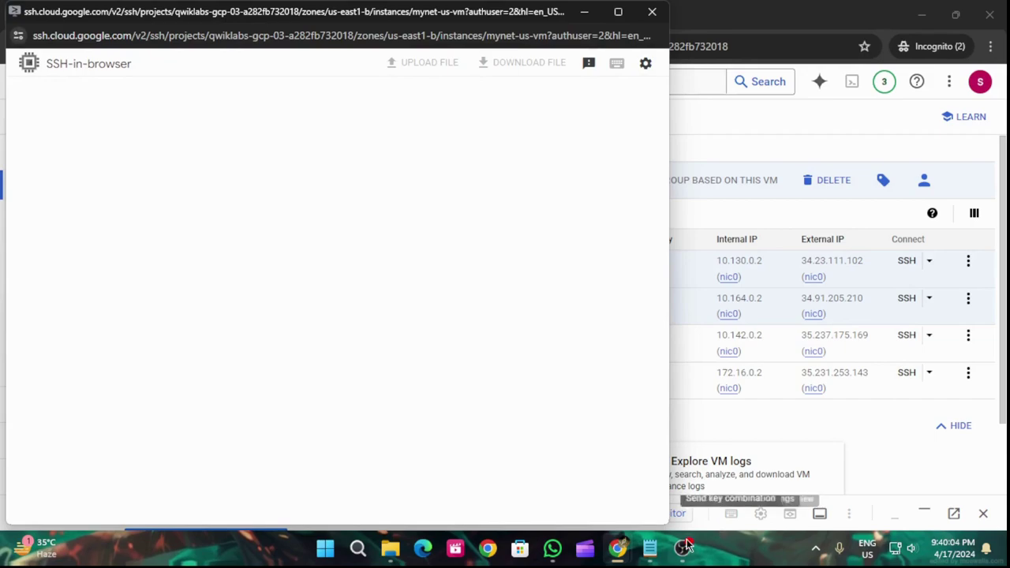
pyautogui.click(650, 549)
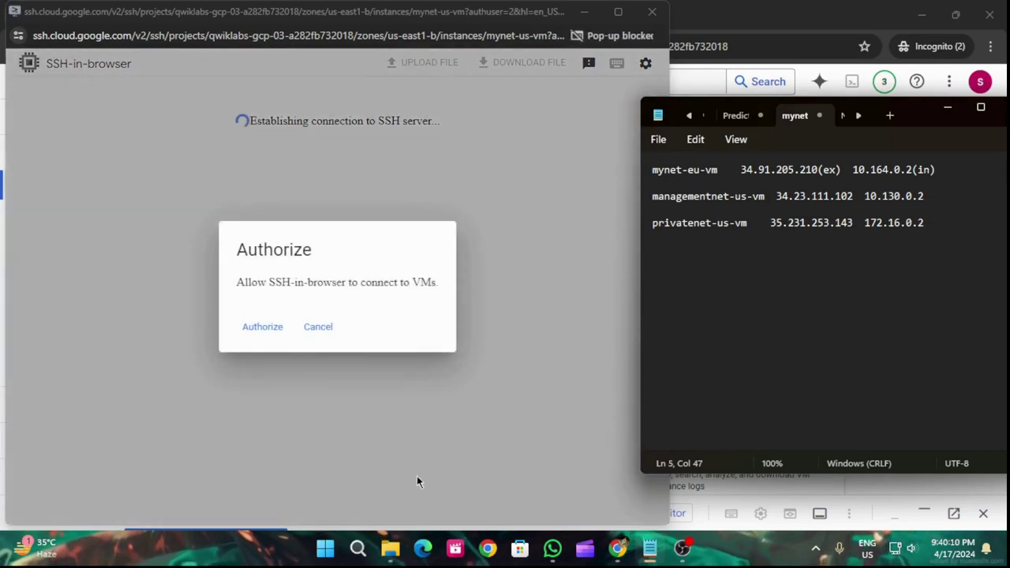
pyautogui.click(270, 330)
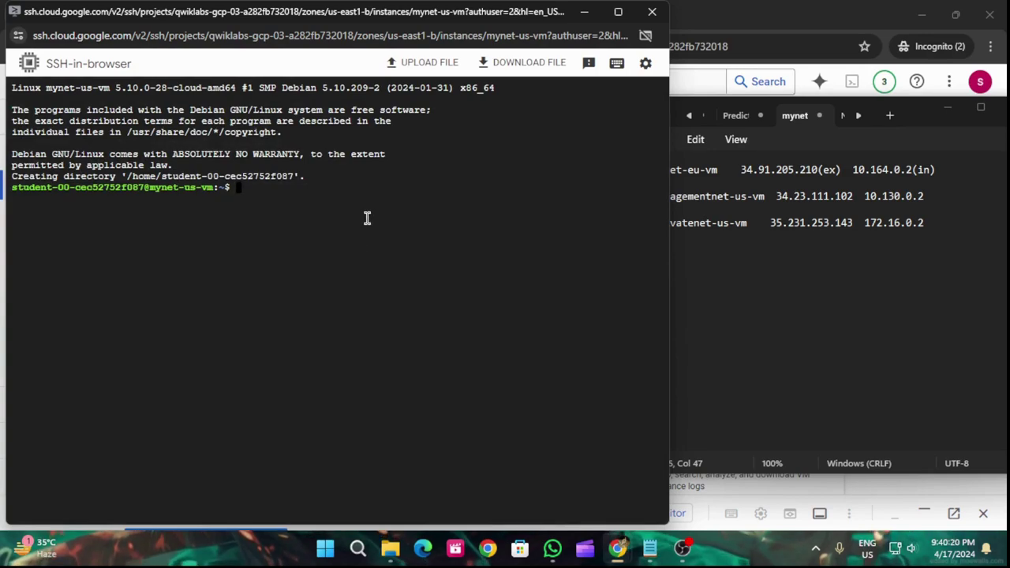
# Ping mynet-eu-vm's external IP from the mynet-us-vm terminal with "ping -c 3 34.91.205.210", taking the address from the Notepad note
pyautogui.hotkey('ctrl', 'v')
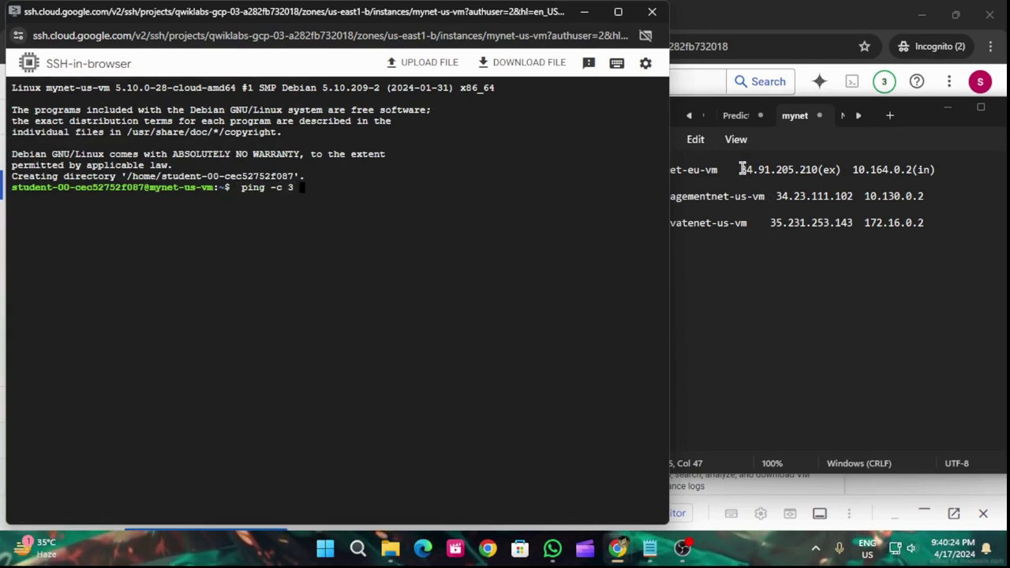
pyautogui.moveTo(742, 169); pyautogui.dragTo(814, 168)
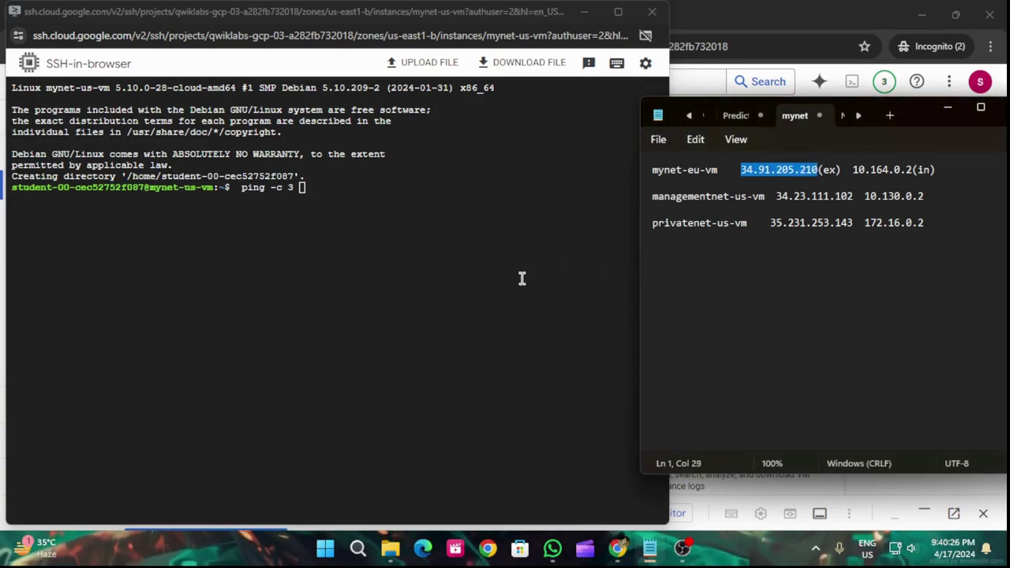
pyautogui.click(365, 203)
pyautogui.hotkey('ctrl', 'v')
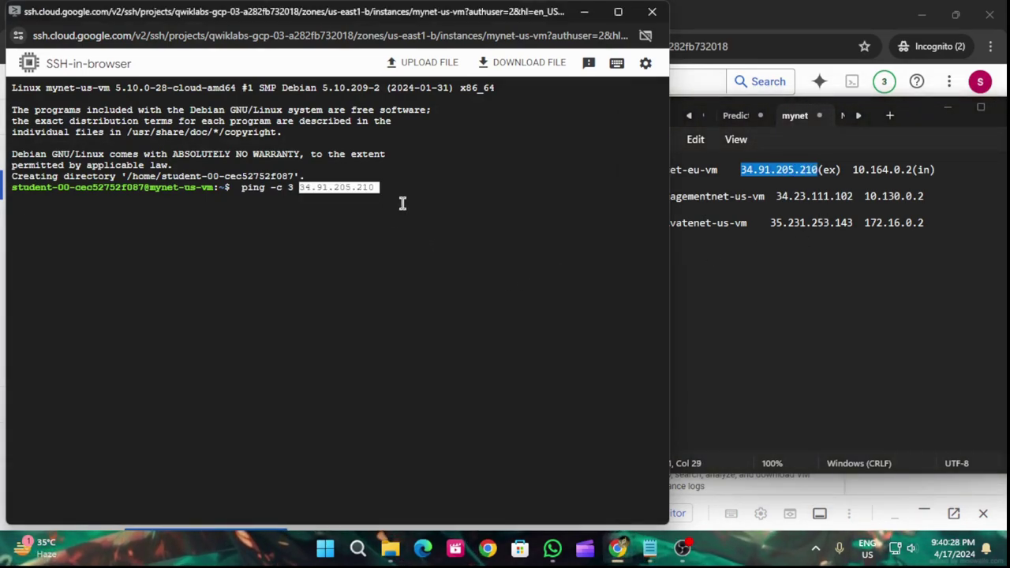
pyautogui.press('Return')
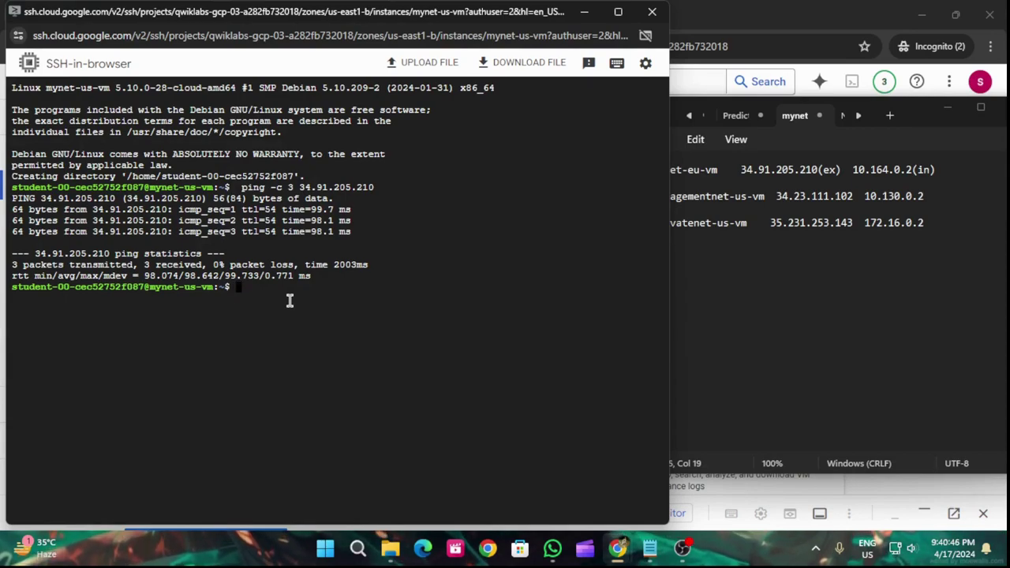
# Reuse the ping -c 3 command to ping managementnet-us-vm's external IP 34.23.111.102, copied from the Notepad note
pyautogui.moveTo(242, 189); pyautogui.dragTo(294, 189)
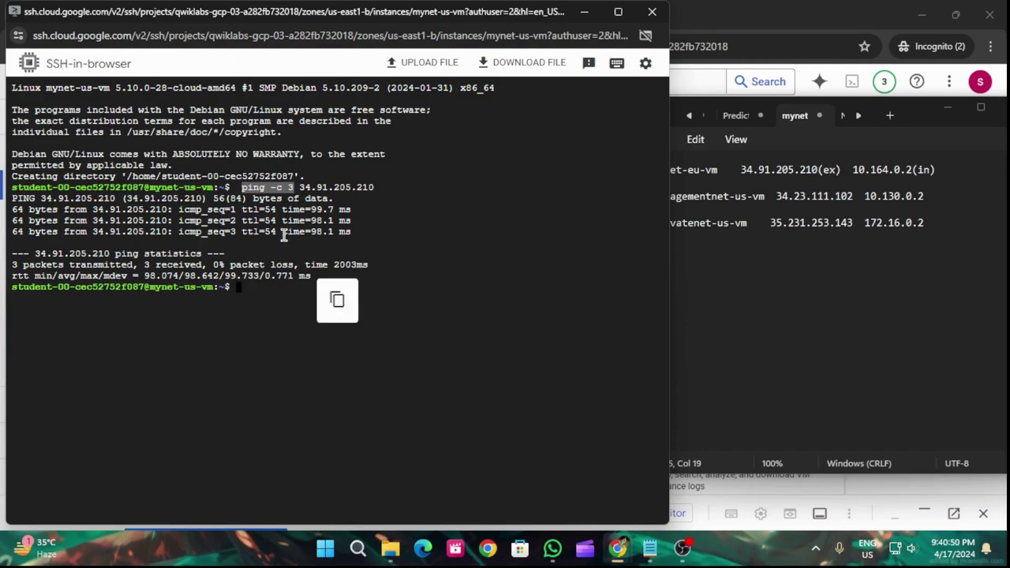
pyautogui.click(256, 287)
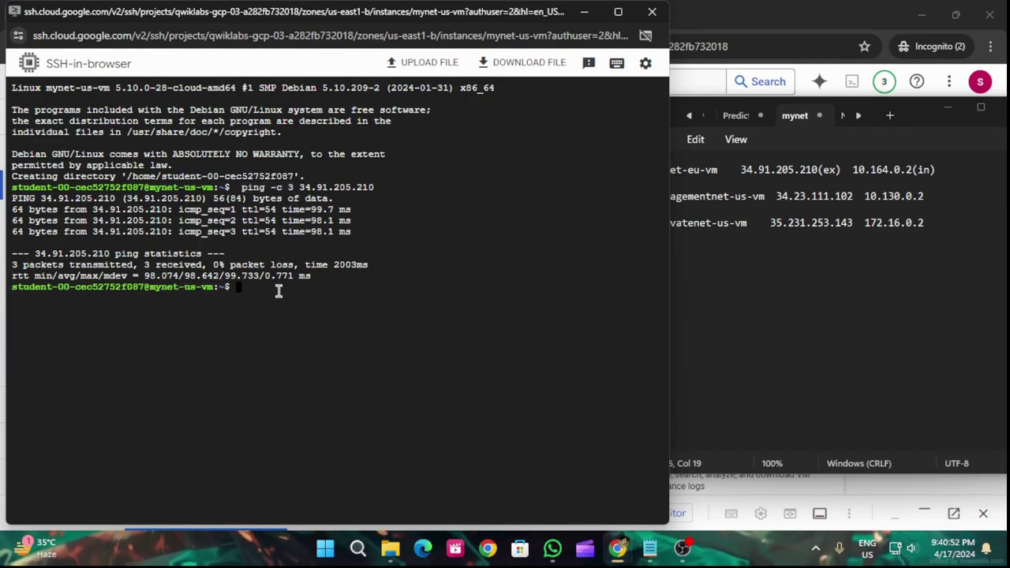
pyautogui.rightClick(300, 298)
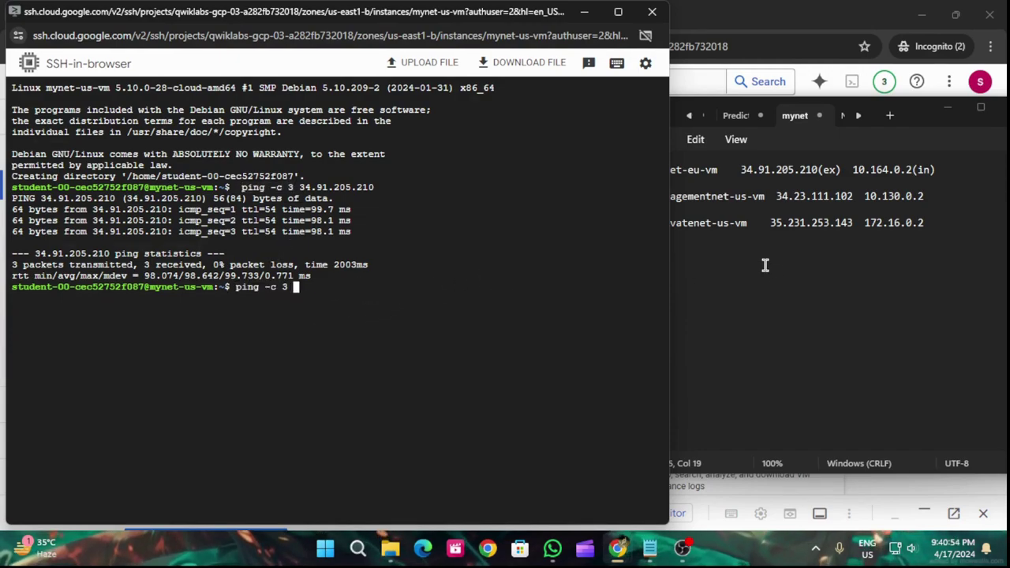
pyautogui.moveTo(778, 196); pyautogui.dragTo(854, 196)
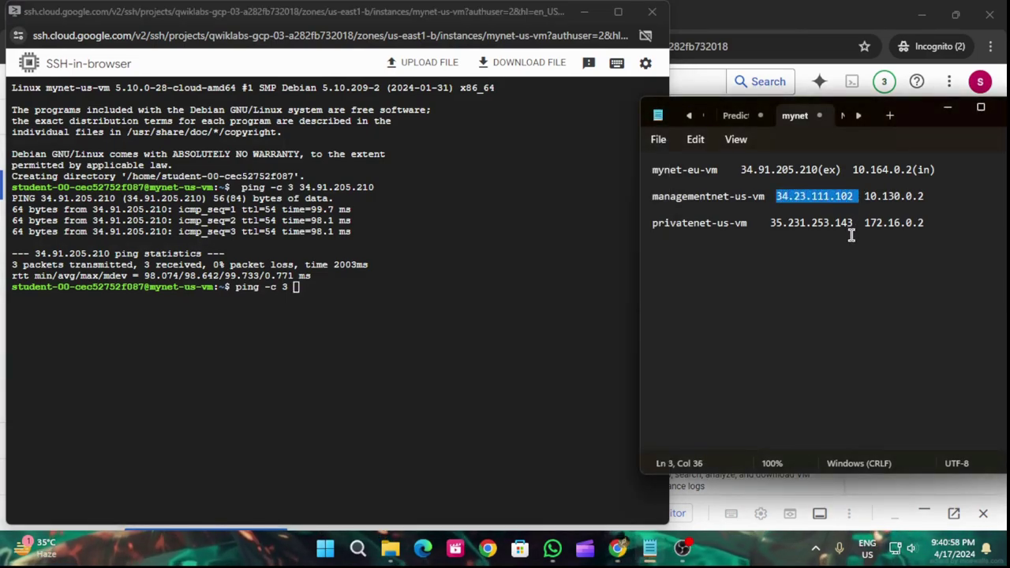
pyautogui.click(391, 294)
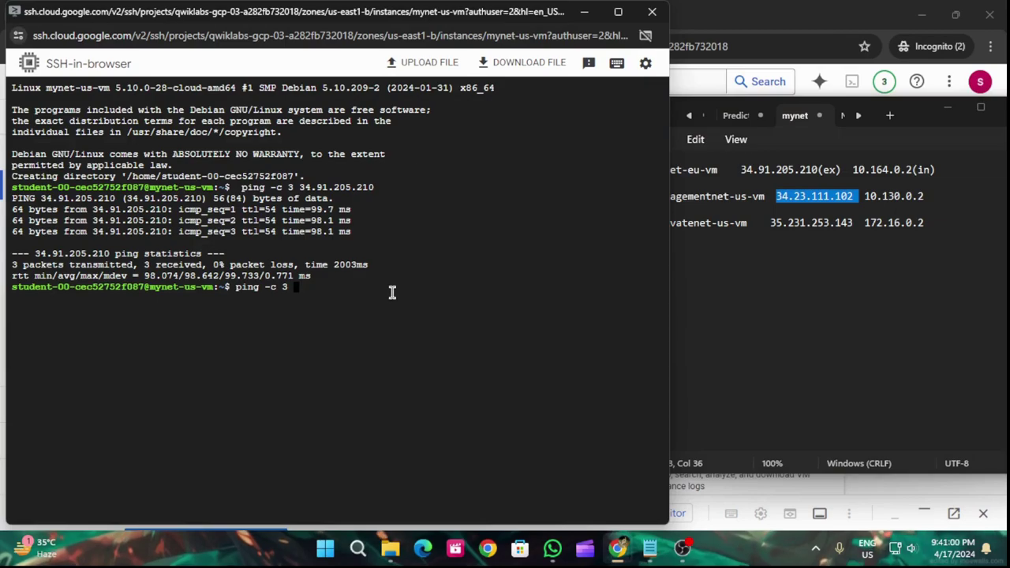
pyautogui.hotkey('ctrl', 'v')
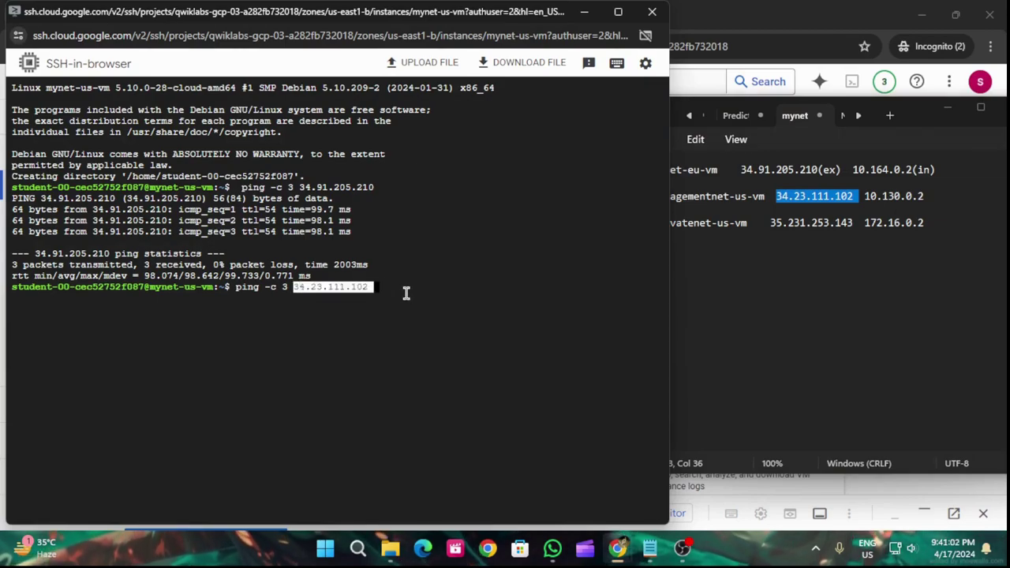
pyautogui.press('Return')
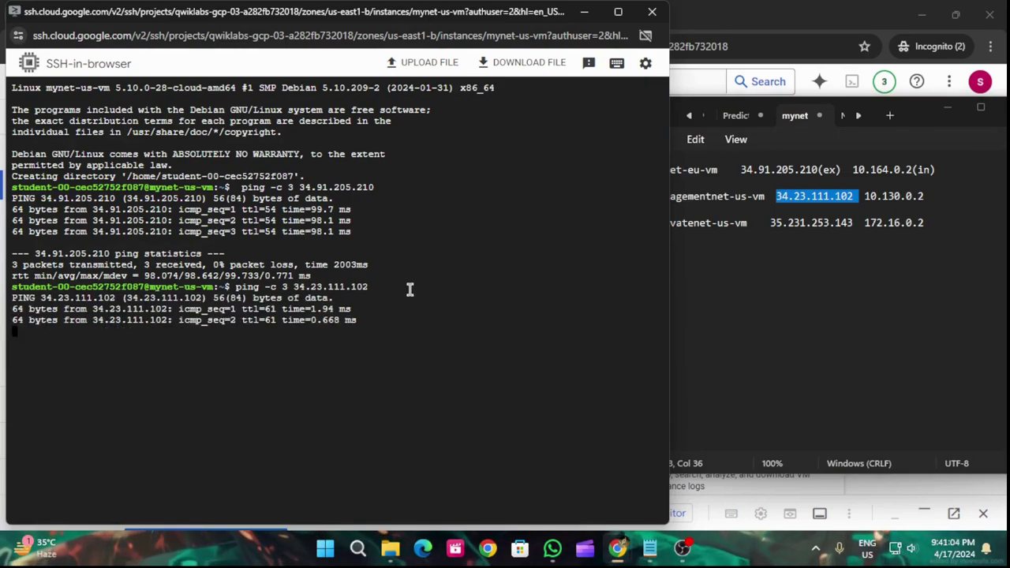
# Recall the last ping command, replace its address with privatenet-us-vm's external IP 35.231.253.143 from the note, and run it
pyautogui.press('Up')
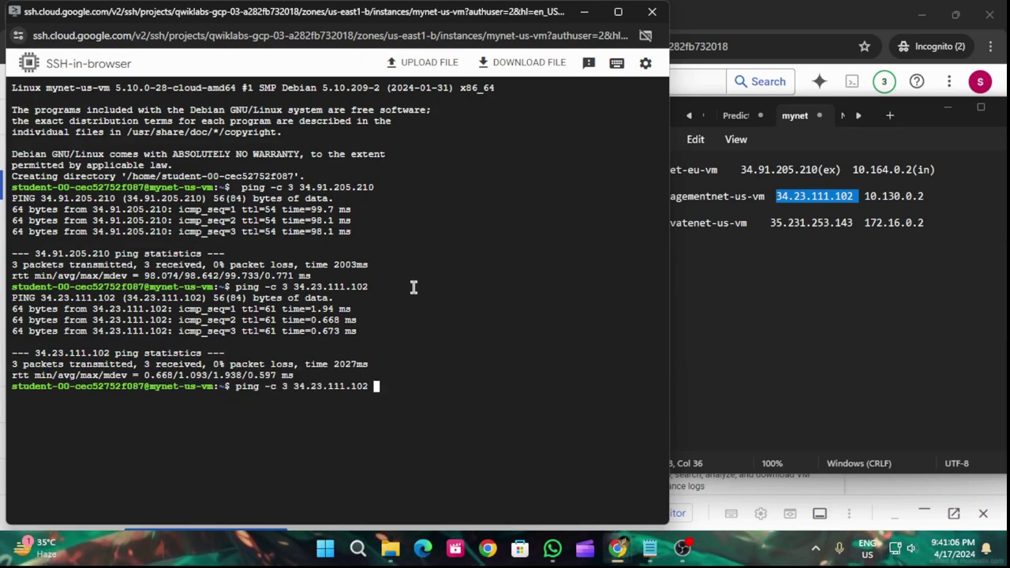
pyautogui.press('BackSpace')
pyautogui.press('BackSpace')
pyautogui.press('BackSpace')
pyautogui.press('BackSpace')
pyautogui.press('BackSpace')
pyautogui.press('BackSpace')
pyautogui.press('BackSpace')
pyautogui.press('BackSpace')
pyautogui.press('BackSpace')
pyautogui.press('BackSpace')
pyautogui.press('BackSpace')
pyautogui.press('BackSpace')
pyautogui.press('BackSpace')
pyautogui.moveTo(771, 224); pyautogui.dragTo(852, 227)
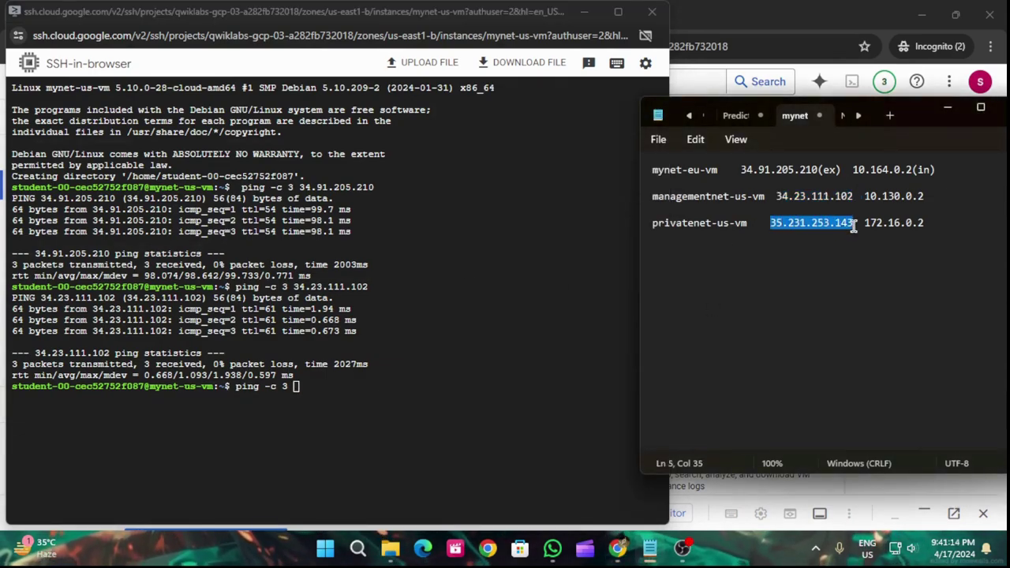
pyautogui.click(365, 394)
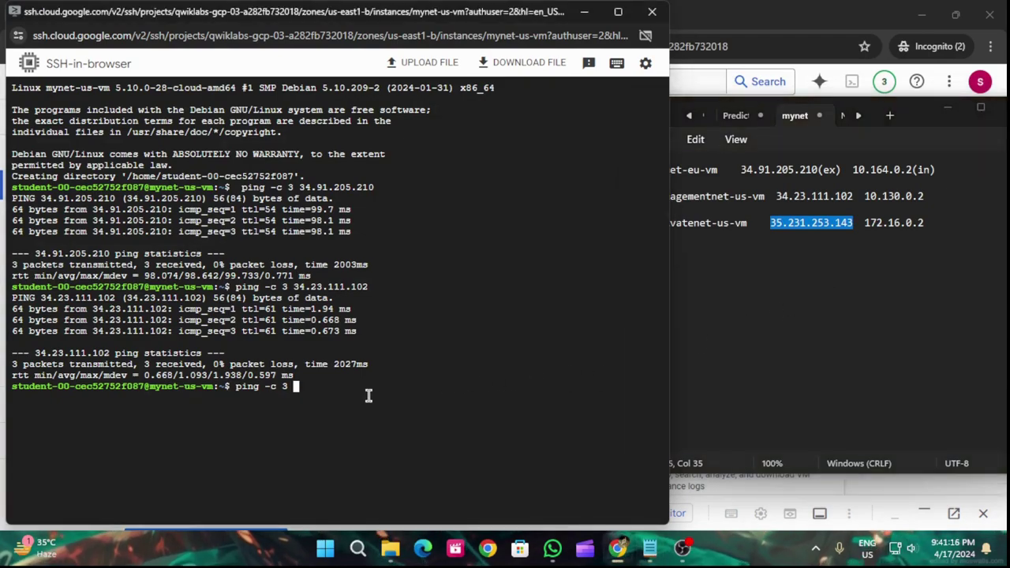
pyautogui.hotkey('ctrl', 'v')
pyautogui.press('Return')
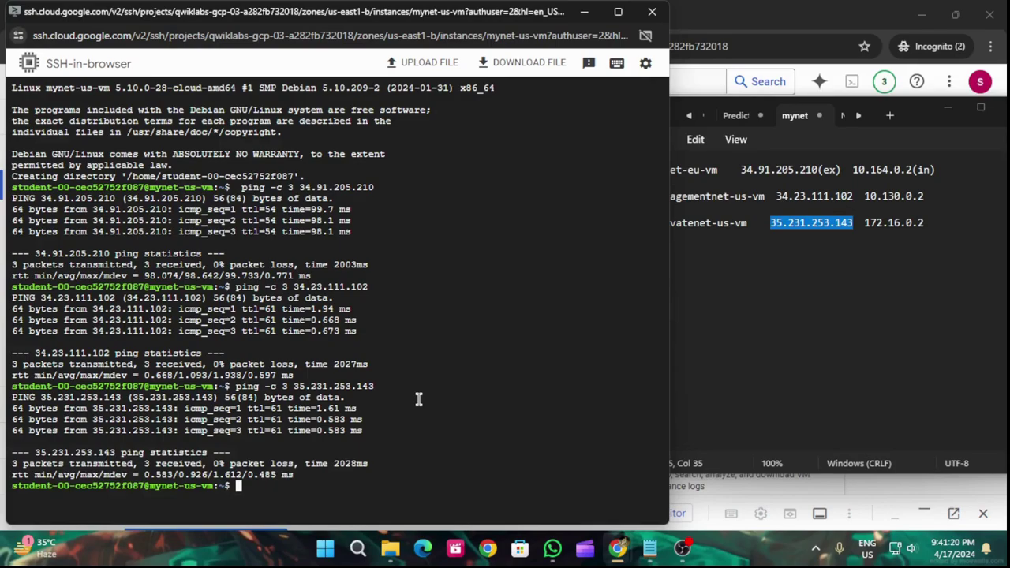
# Check the internal-IP connectivity tests in the lab instructions and bring back the SSH session and the Notepad note
pyautogui.click(585, 12)
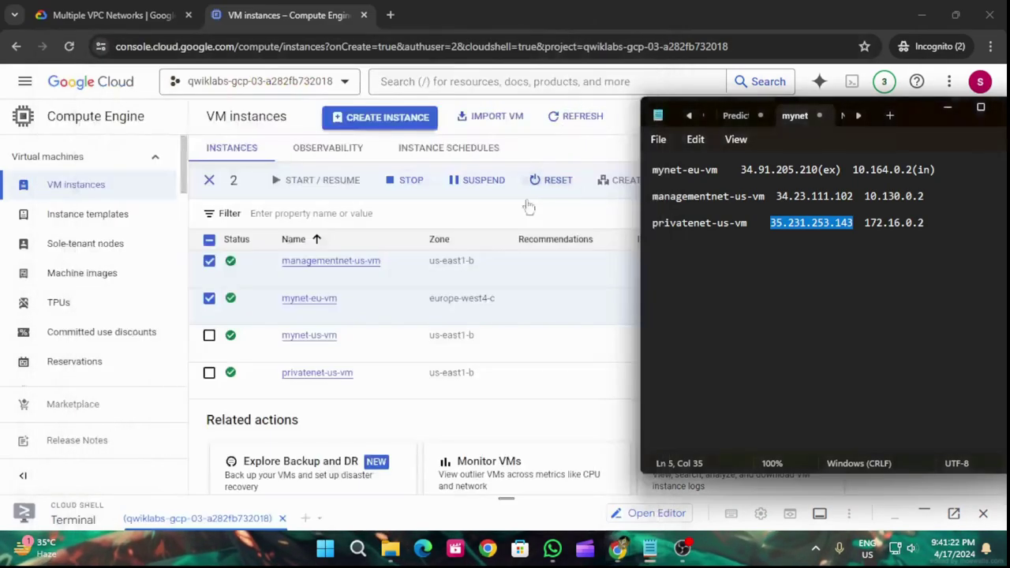
pyautogui.click(118, 14)
pyautogui.scroll(-3, 489, 320)
pyautogui.scroll(-5, 498, 332)
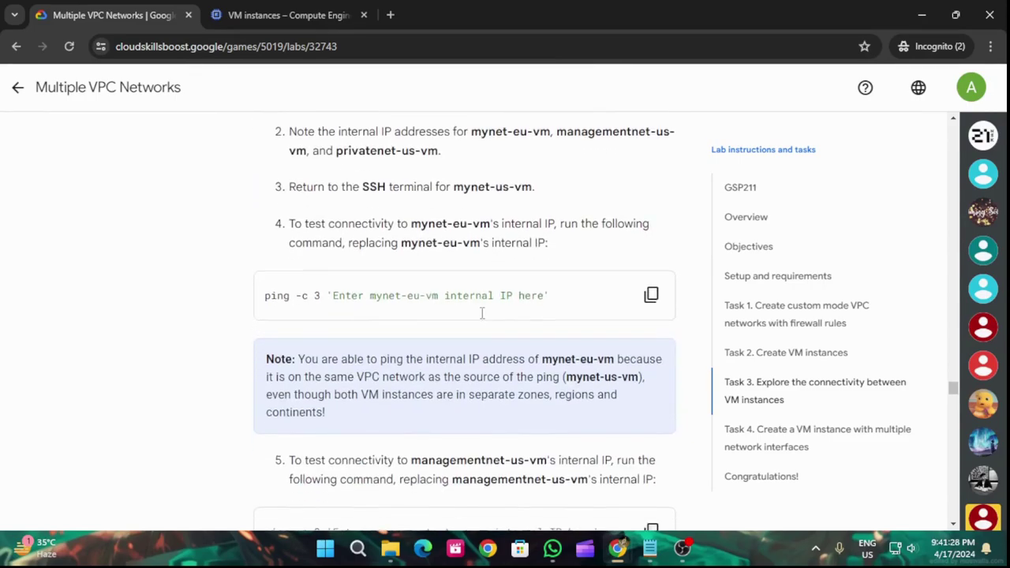
pyautogui.scroll(-5, 482, 312)
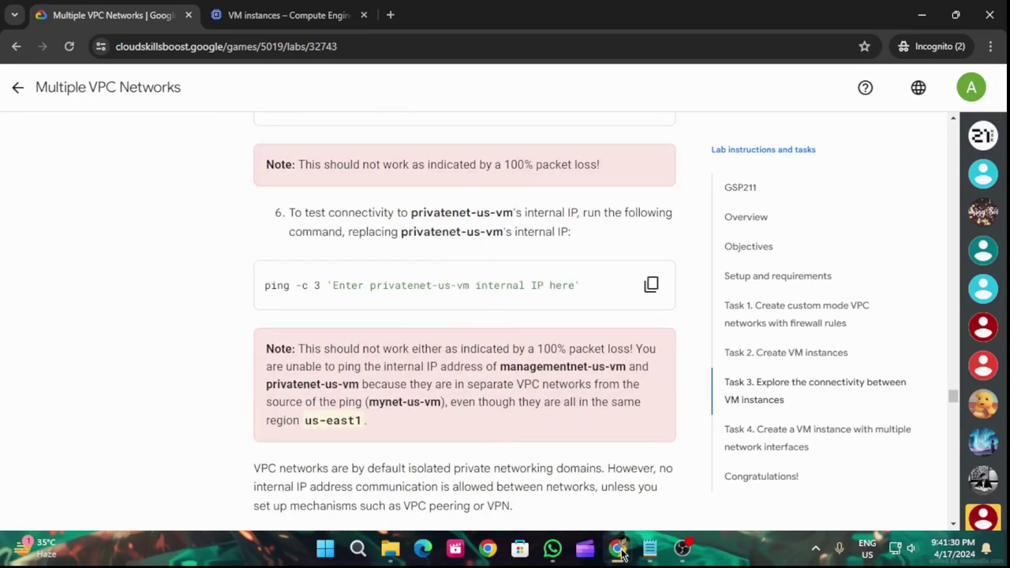
pyautogui.moveTo(621, 552)
pyautogui.click(744, 491)
pyautogui.click(649, 549)
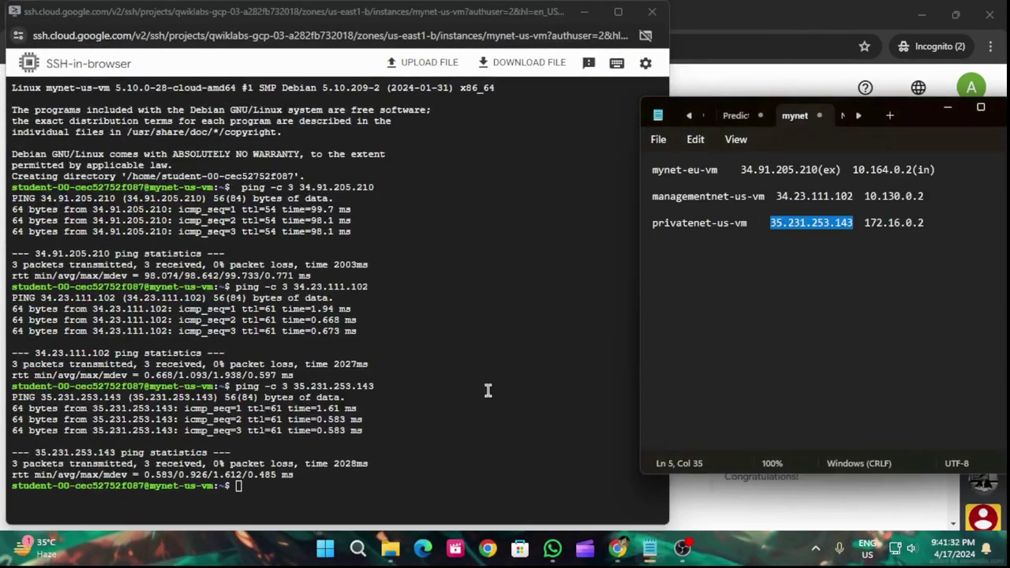
# Recall the last ping command, replace its address with mynet-eu-vm's internal IP 10.164.0.2 from the note, and run it
pyautogui.click(332, 477)
pyautogui.write('ping -c 3')
pyautogui.hotkey('ctrl', 'v')
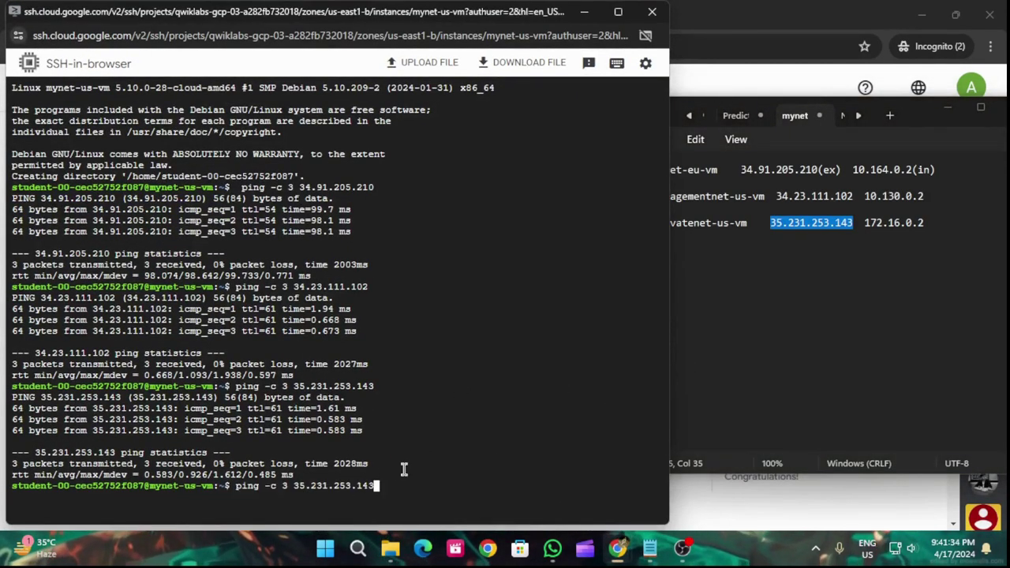
pyautogui.press('BackSpace')
pyautogui.press('BackSpace')
pyautogui.press('BackSpace')
pyautogui.press('BackSpace')
pyautogui.press('BackSpace')
pyautogui.press('BackSpace')
pyautogui.press('BackSpace')
pyautogui.press('BackSpace')
pyautogui.press('BackSpace')
pyautogui.press('BackSpace')
pyautogui.press('BackSpace')
pyautogui.press('BackSpace')
pyautogui.press('BackSpace')
pyautogui.press('BackSpace')
pyautogui.moveTo(852, 169); pyautogui.dragTo(913, 169)
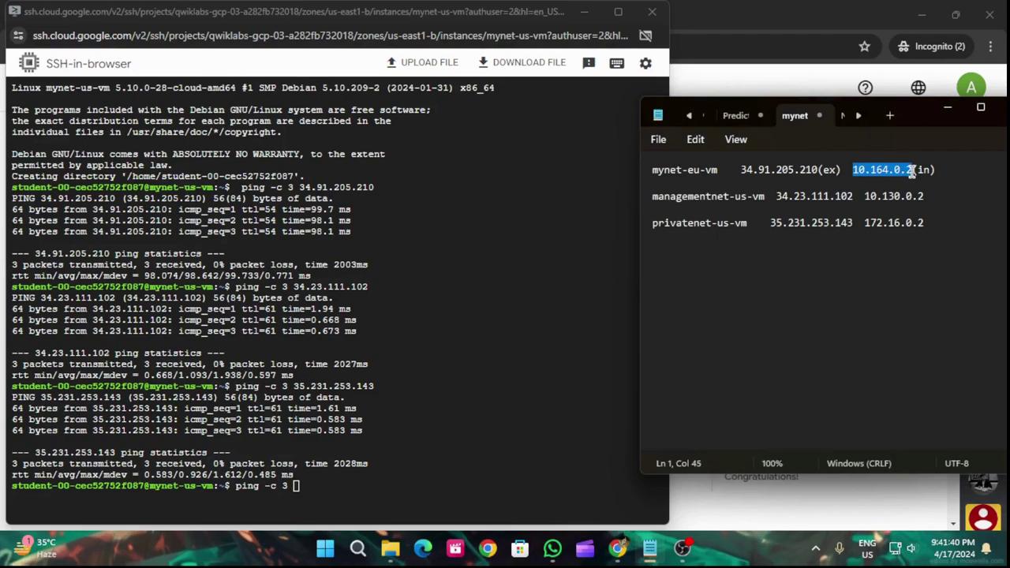
pyautogui.click(356, 493)
pyautogui.hotkey('ctrl', 'v')
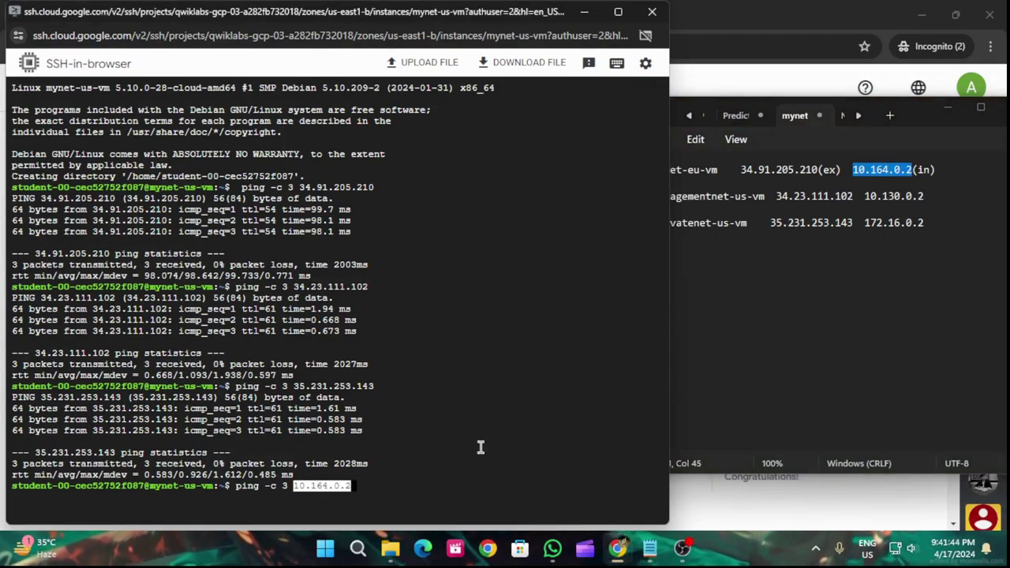
pyautogui.press('Return')
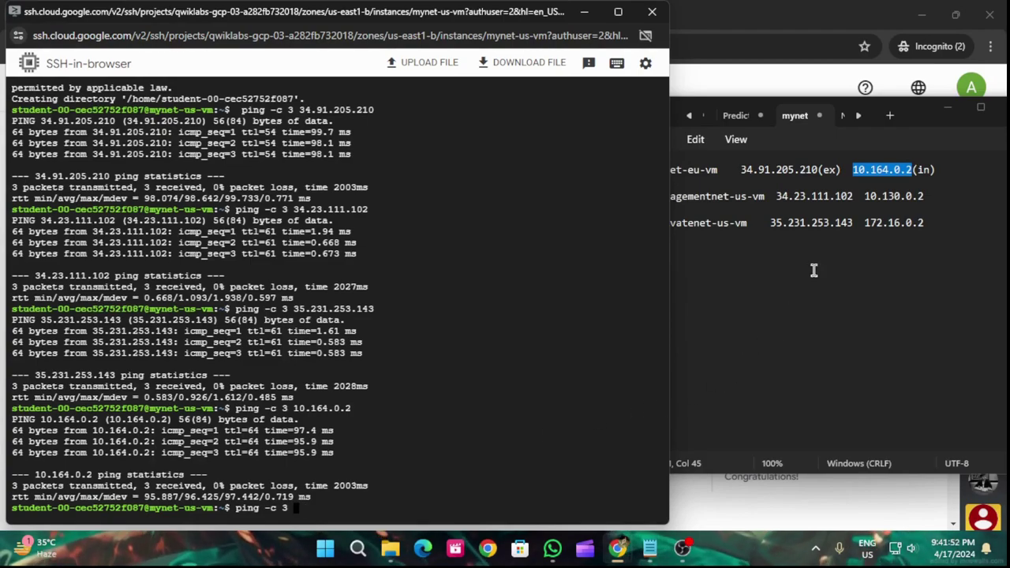
# Ping managementnet-us-vm's internal IP from the terminal with "ping -c 3 10.130.0.2", copying the address from the Notepad note
pyautogui.moveTo(866, 196); pyautogui.dragTo(929, 193)
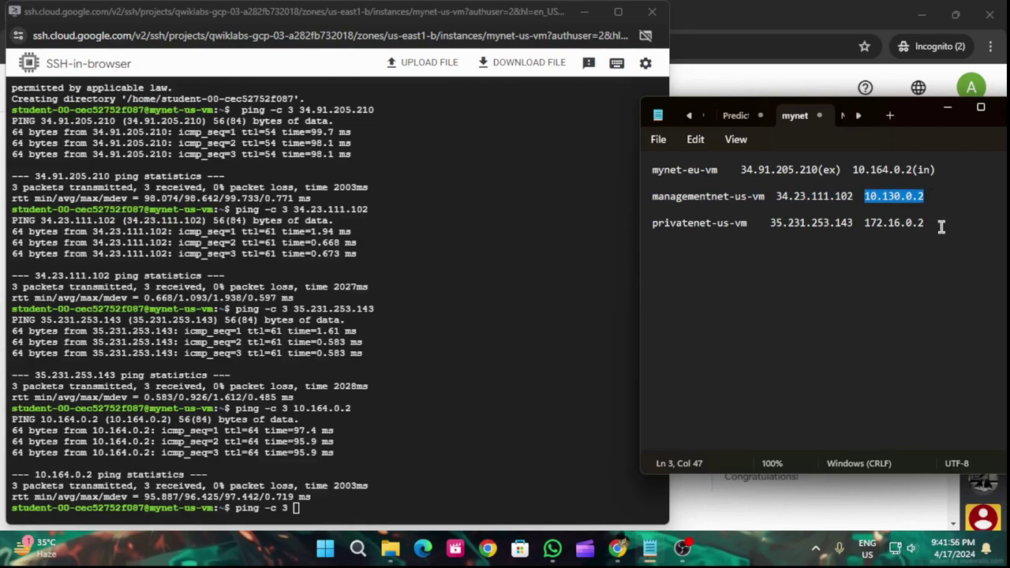
pyautogui.click(362, 503)
pyautogui.hotkey('ctrl', 'v')
pyautogui.press('Return')
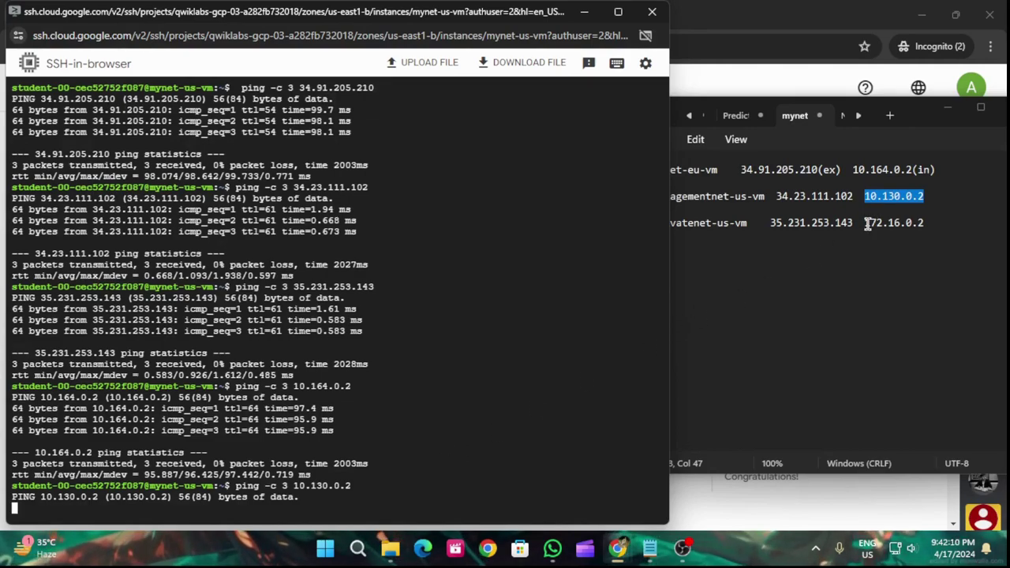
# Ping privatenet-us-vm's internal IP from the terminal with "ping -c 3 172.16.0.2", copying the address from the Notepad note
pyautogui.moveTo(866, 223); pyautogui.dragTo(939, 226)
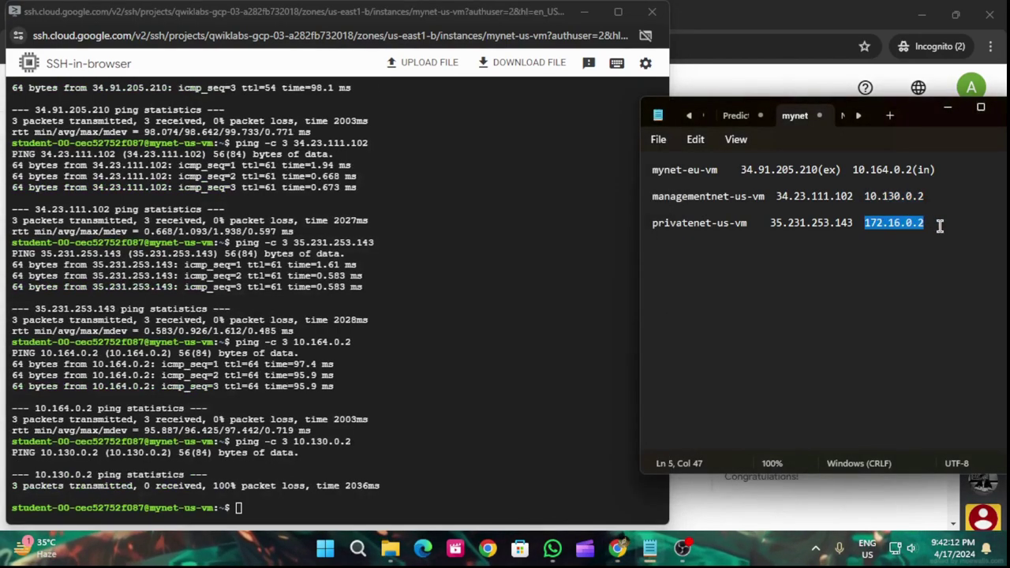
pyautogui.click(427, 505)
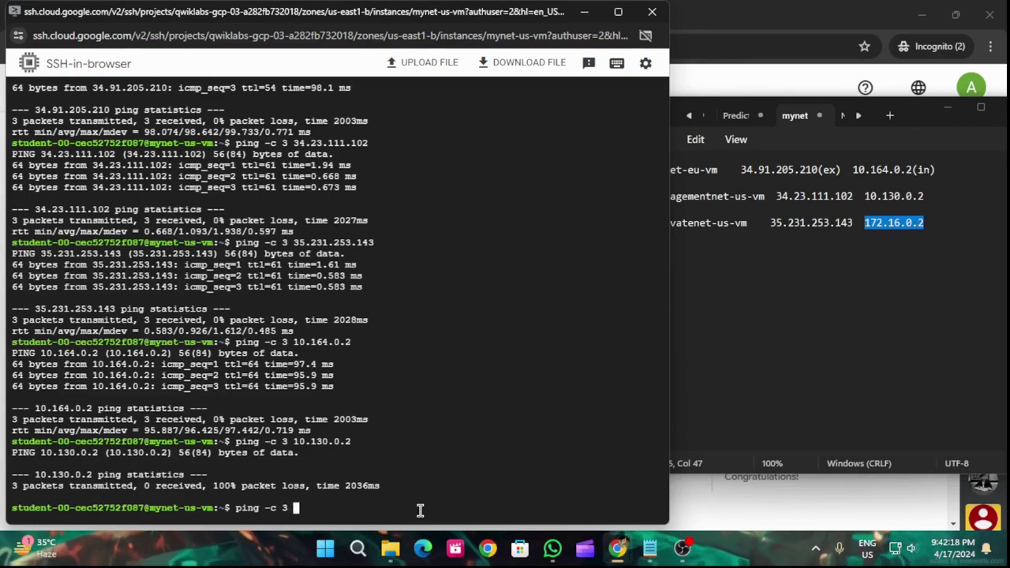
pyautogui.hotkey('ctrl', 'v')
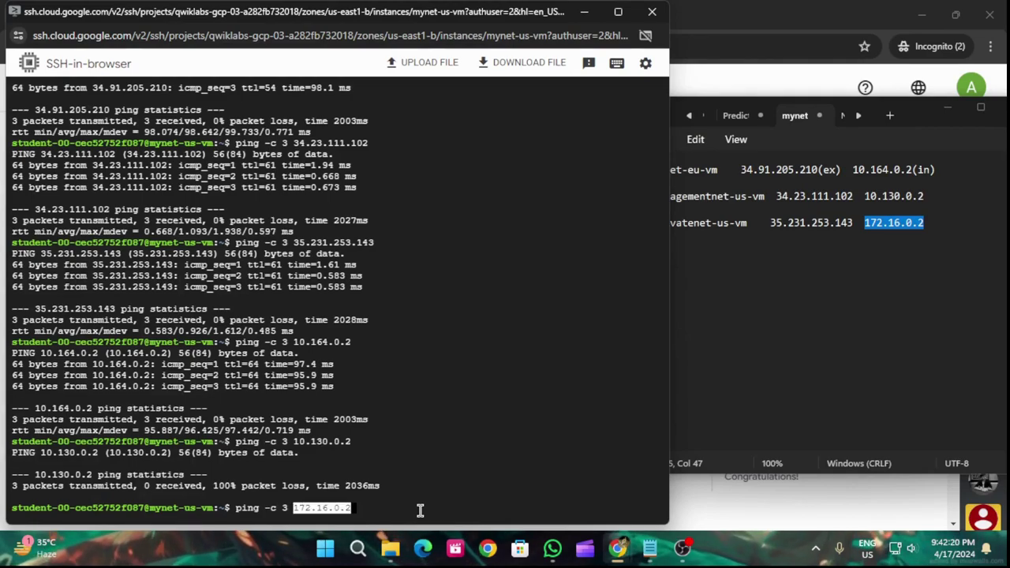
pyautogui.press('Return')
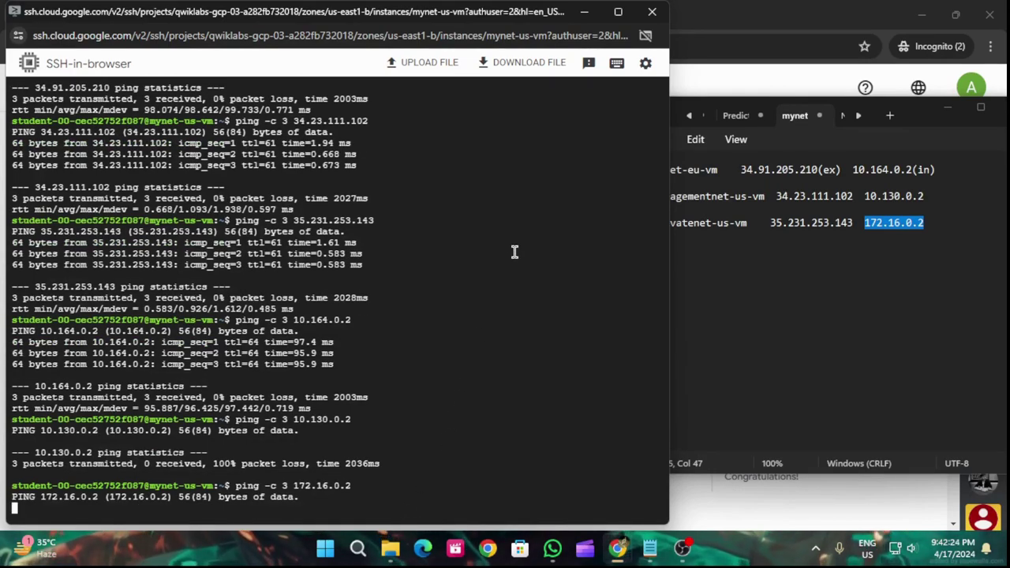
# Minimize the SSH session and copy the instance name vm-appliance from Task 4's property table in the lab instructions
pyautogui.click(584, 12)
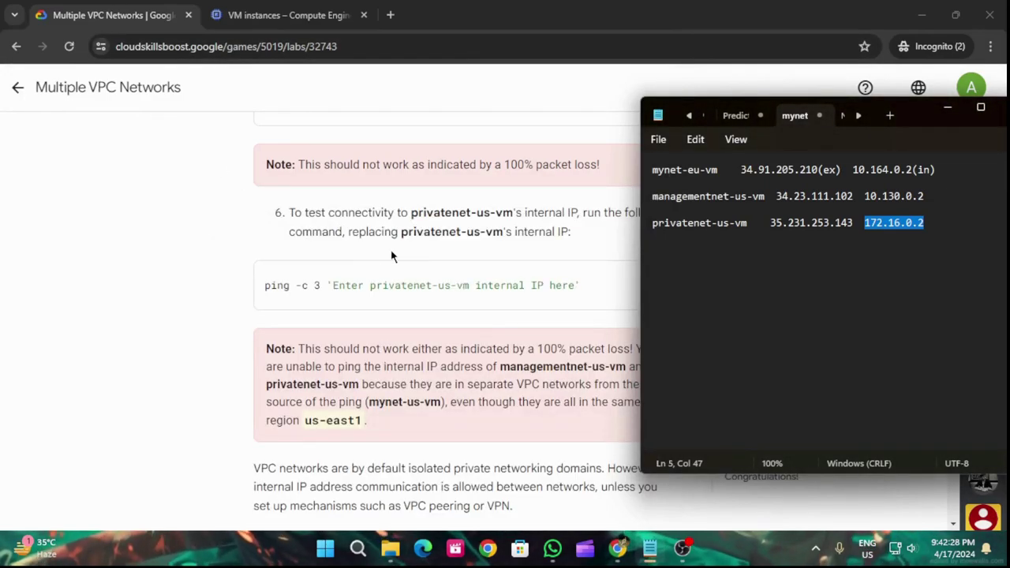
pyautogui.scroll(-5, 395, 256)
pyautogui.click(244, 333)
pyautogui.scroll(-6, 480, 295)
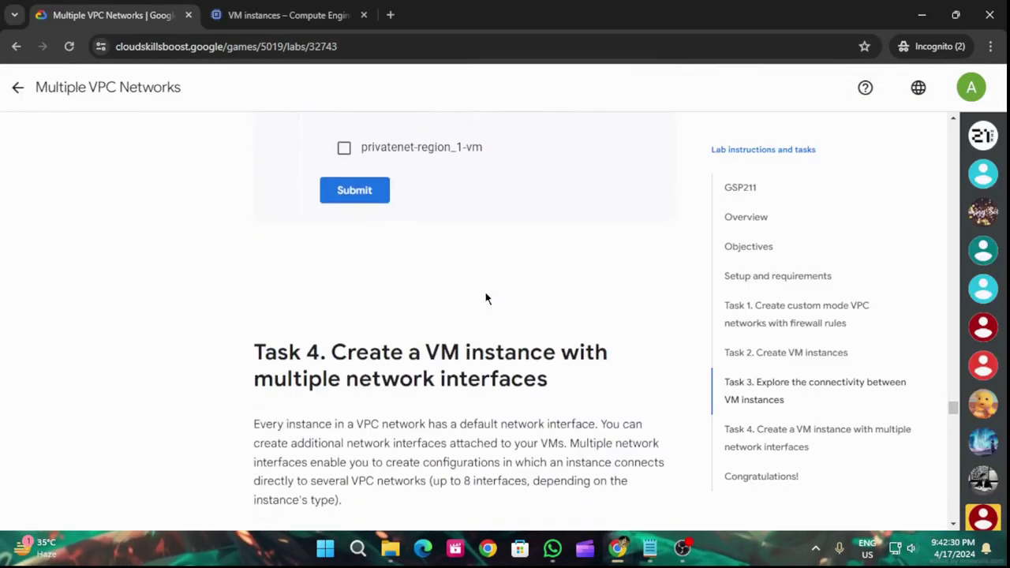
pyautogui.scroll(-2, 509, 303)
pyautogui.scroll(-2, 513, 301)
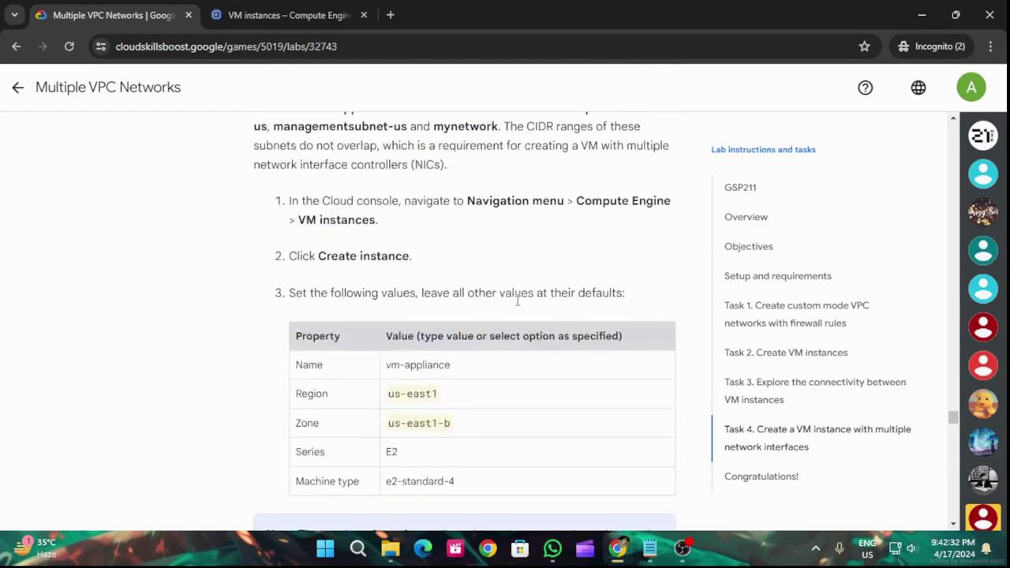
pyautogui.scroll(-4, 516, 299)
pyautogui.scroll(3, 516, 299)
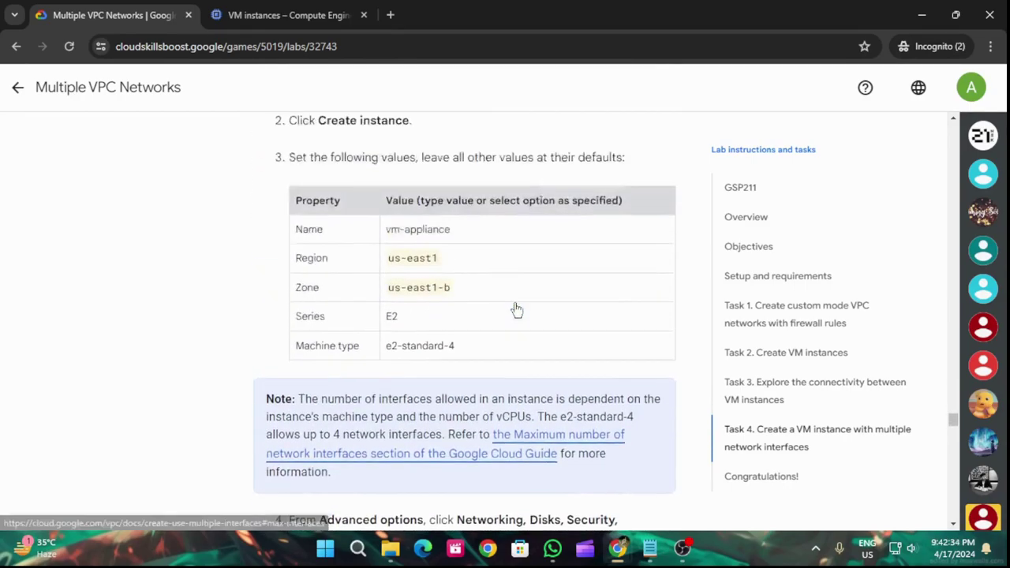
pyautogui.moveTo(386, 291); pyautogui.dragTo(457, 292)
pyautogui.hotkey('ctrl', 'c')
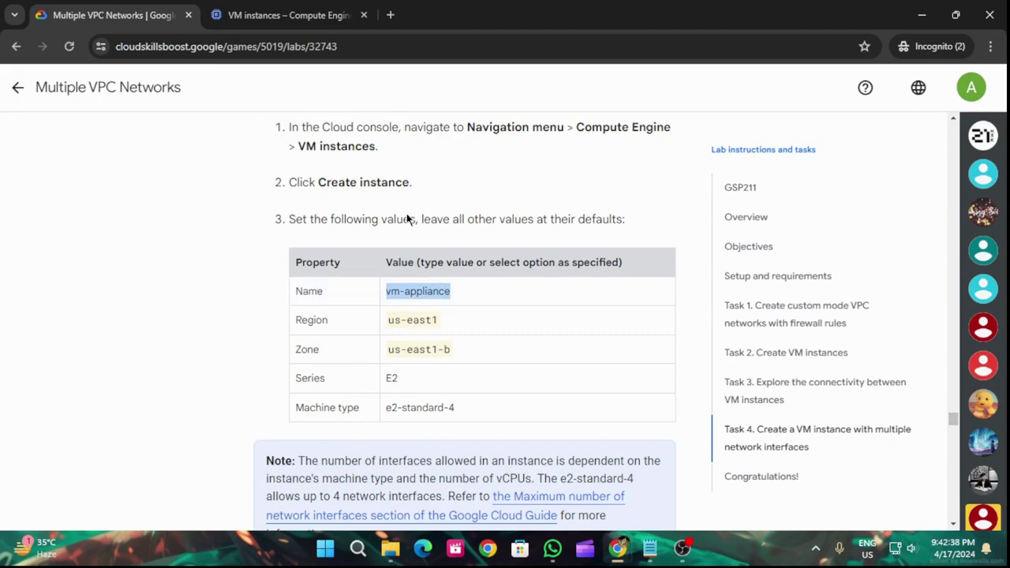
# Switch to the Cloud console's VM instances page and refresh the instances list
pyautogui.click(289, 15)
pyautogui.click(562, 110)
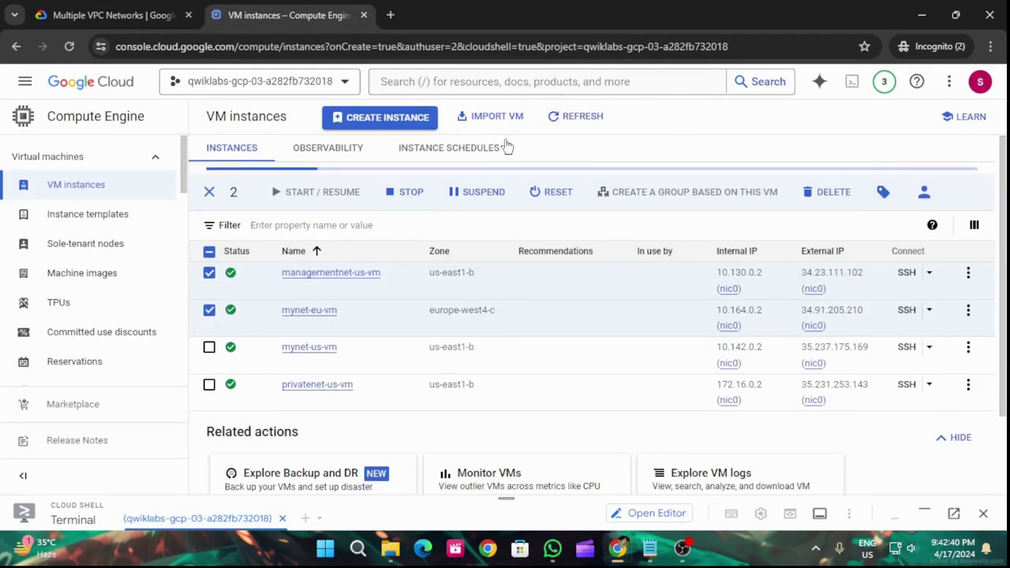
# Start a new VM instance named vm-appliance and compare its region and zone with the lab's property table
pyautogui.click(388, 127)
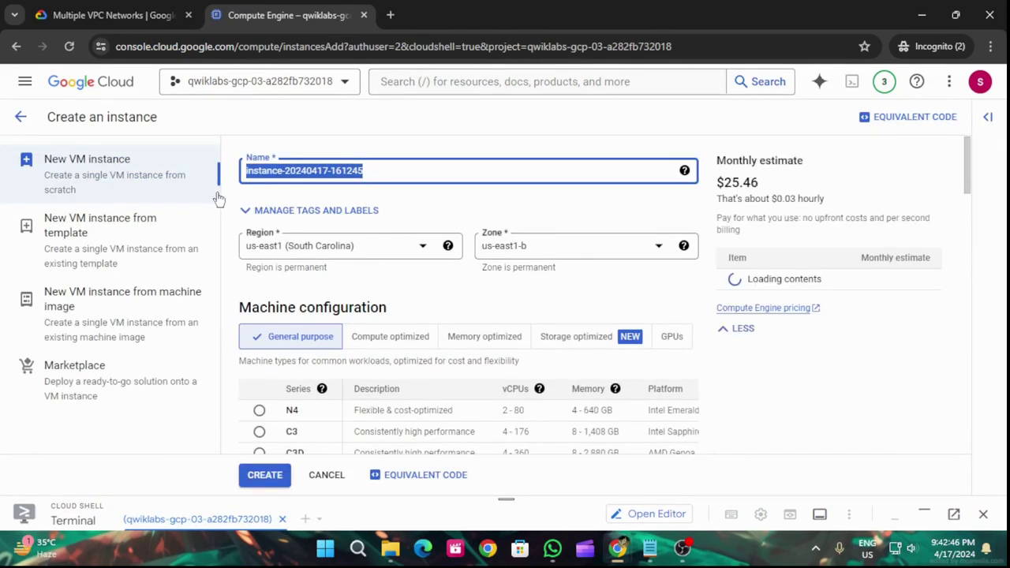
pyautogui.hotkey('ctrl', 'v')
pyautogui.click(87, 15)
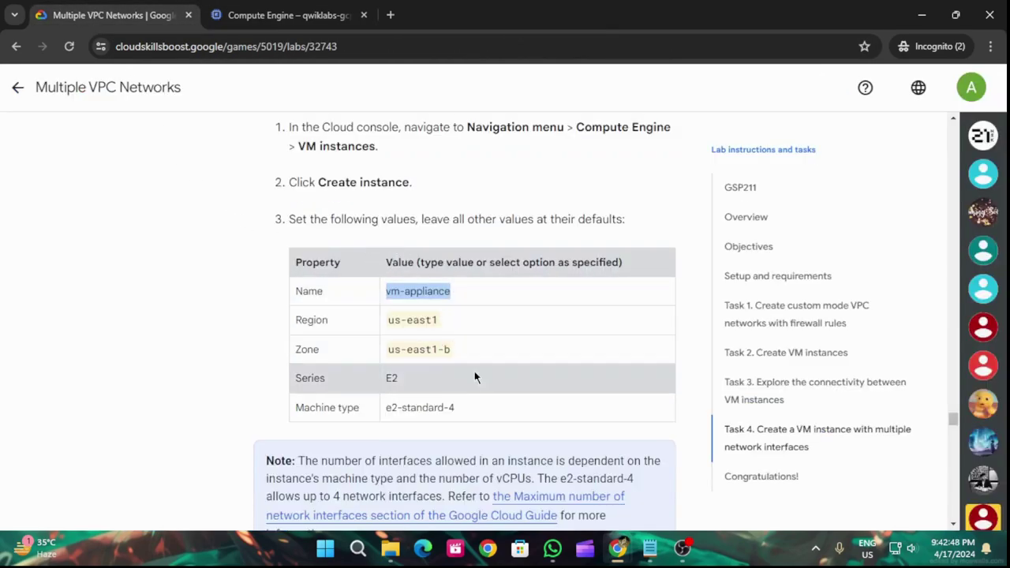
pyautogui.click(300, 7)
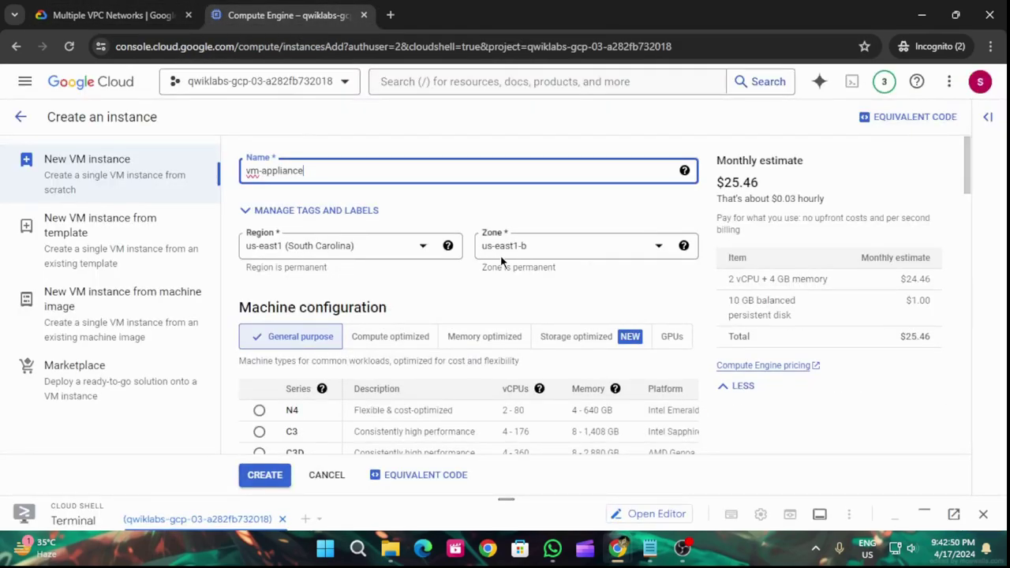
# Set the instance's machine type to e2-standard-4, as specified in the lab's property table
pyautogui.click(103, 15)
pyautogui.scroll(-3, 389, 343)
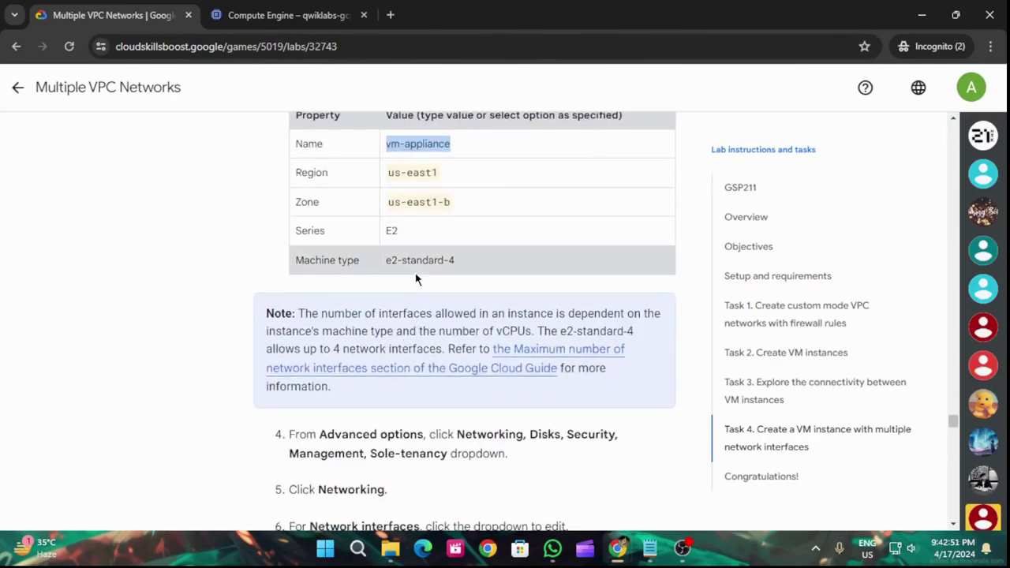
pyautogui.click(311, 13)
pyautogui.scroll(-3, 431, 316)
pyautogui.scroll(-5, 432, 316)
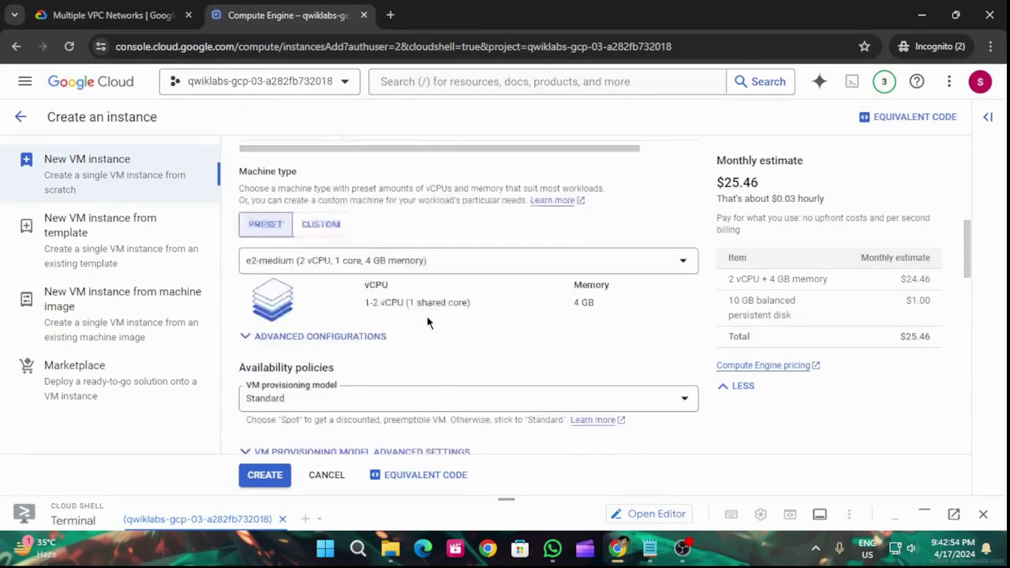
pyautogui.click(429, 201)
pyautogui.click(322, 279)
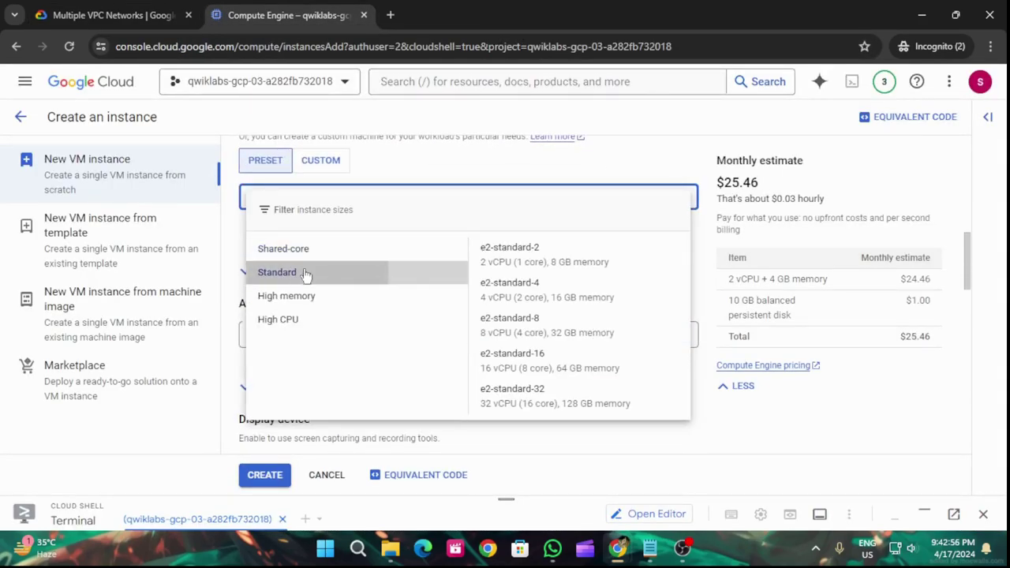
pyautogui.click(516, 286)
# Check the lab's network interface instructions and expand the Networking settings under the instance's Advanced options
pyautogui.scroll(-3, 399, 285)
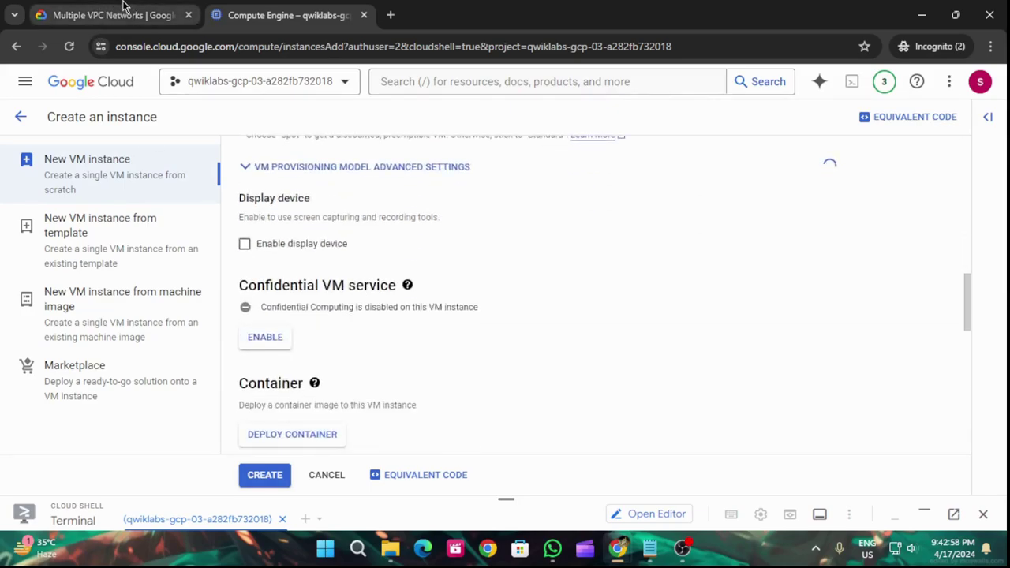
pyautogui.click(119, 15)
pyautogui.scroll(-5, 540, 312)
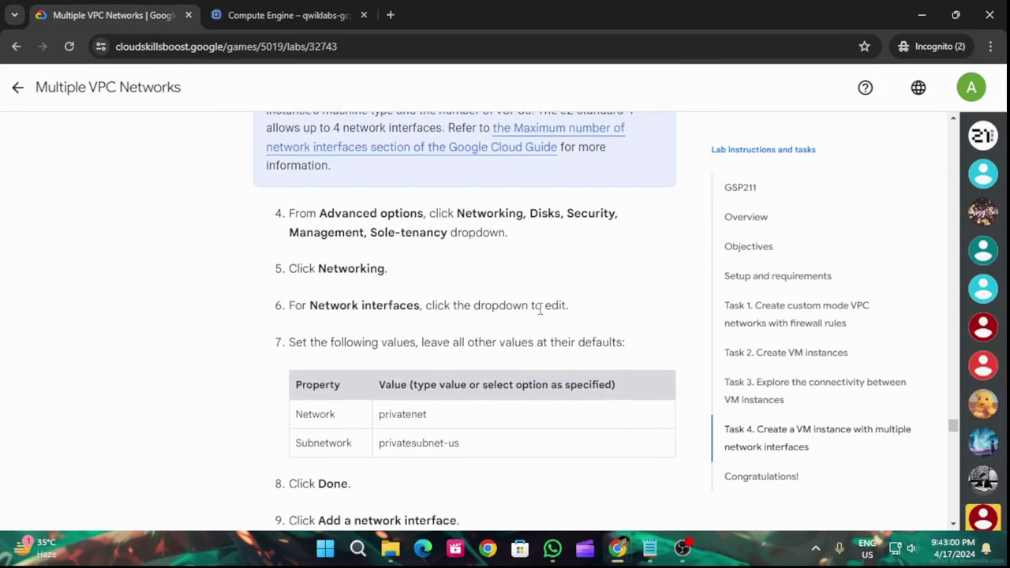
pyautogui.scroll(-2, 546, 312)
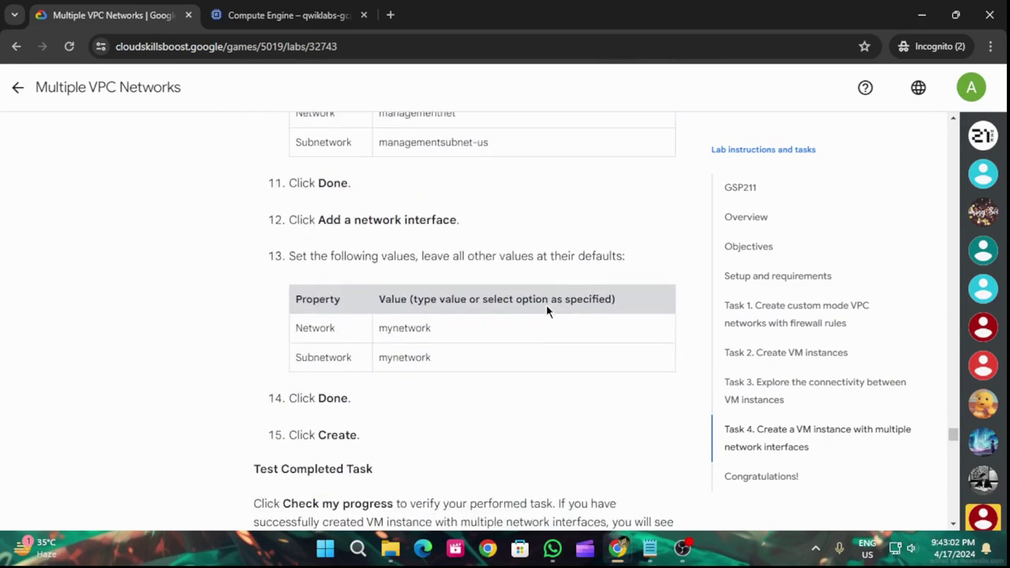
pyautogui.scroll(6, 547, 304)
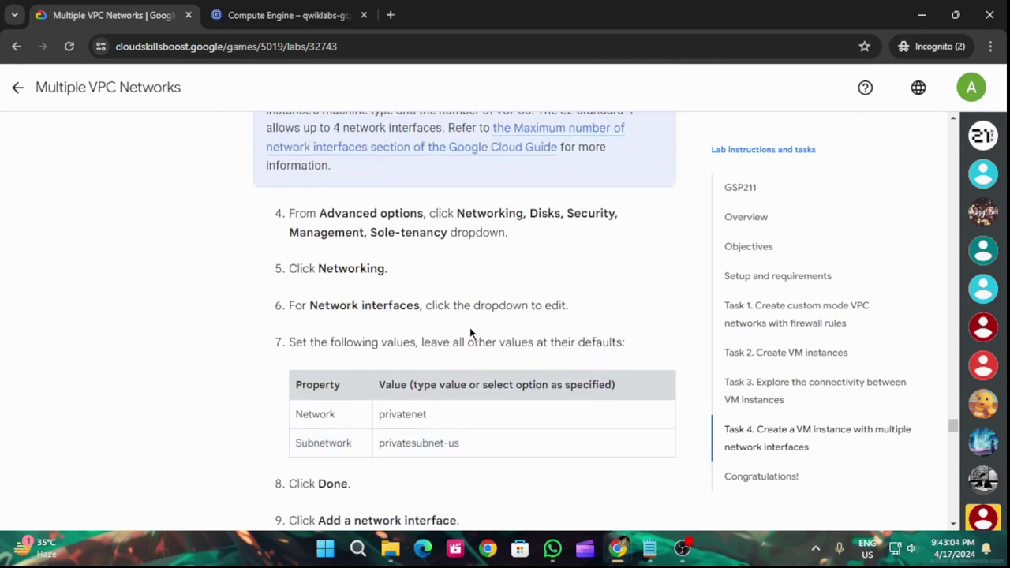
pyautogui.click(237, 13)
pyautogui.scroll(-3, 444, 324)
pyautogui.scroll(-5, 474, 316)
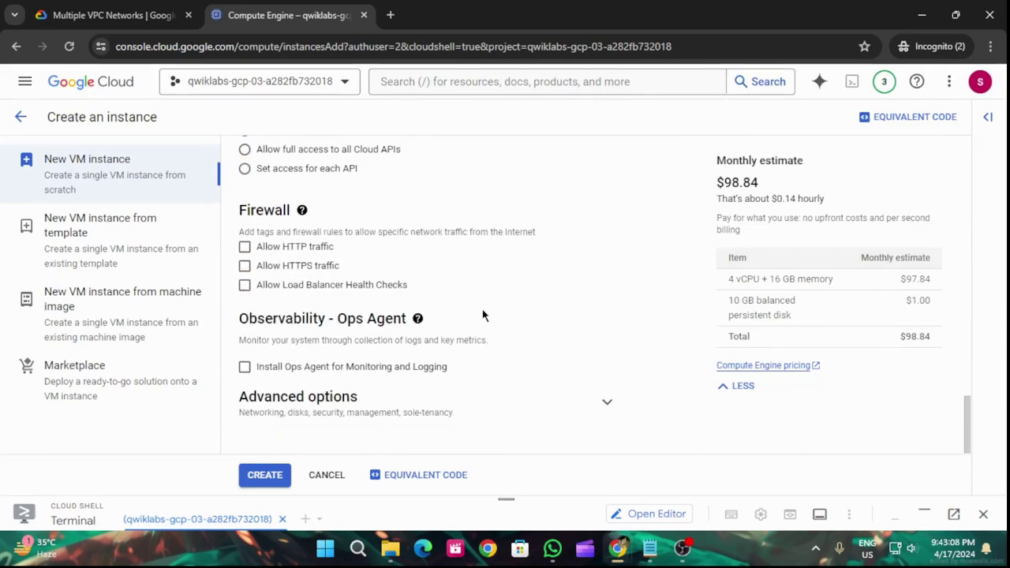
pyautogui.click(602, 401)
pyautogui.scroll(-2, 568, 352)
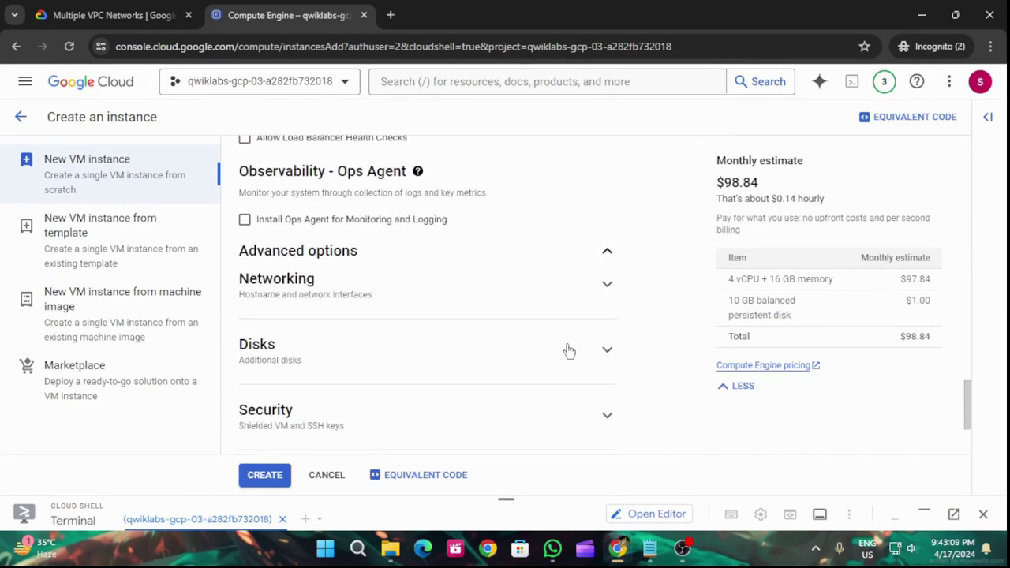
pyautogui.click(605, 286)
pyautogui.scroll(-3, 600, 303)
pyautogui.scroll(2, 514, 289)
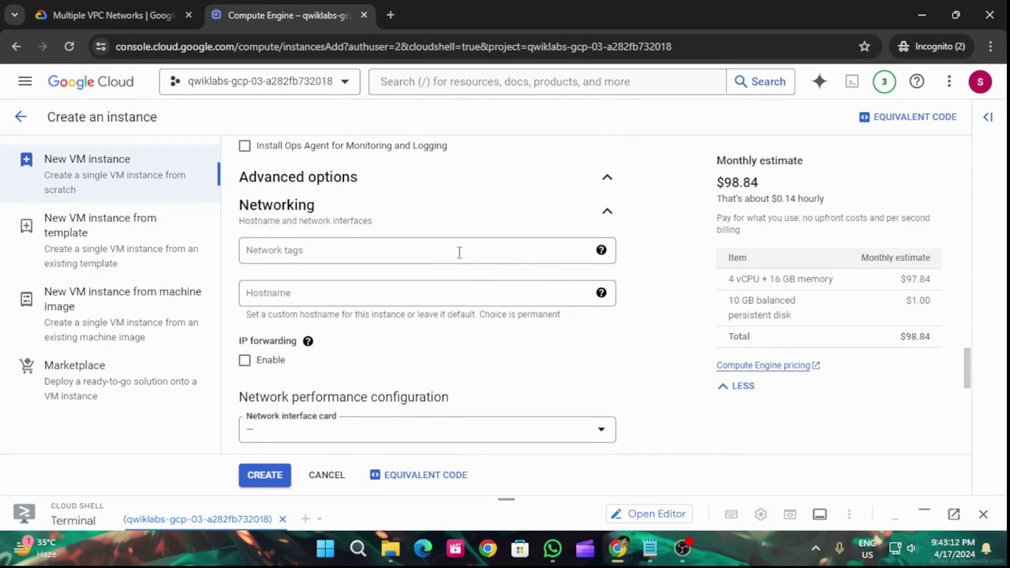
pyautogui.scroll(-3, 461, 264)
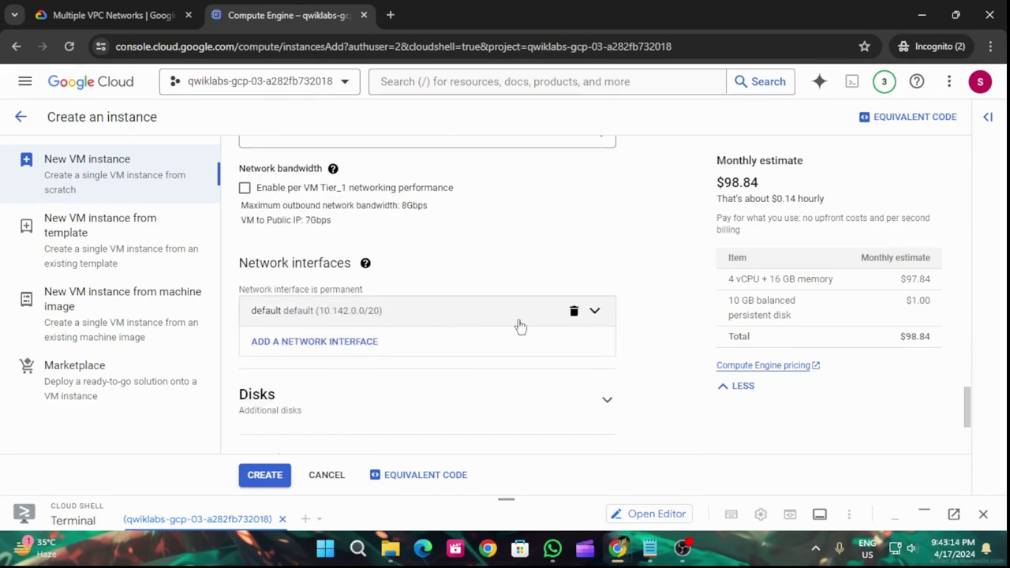
# Change the default network interface to network privatenet with subnetwork privatesubnet-us, checking the values against the lab instructions
pyautogui.click(520, 326)
pyautogui.click(405, 371)
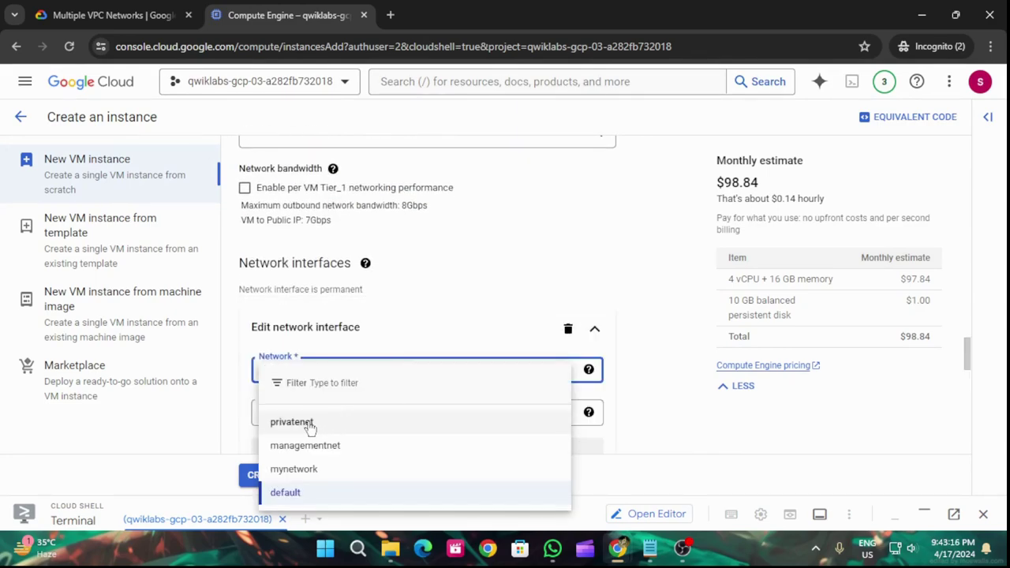
pyautogui.click(119, 15)
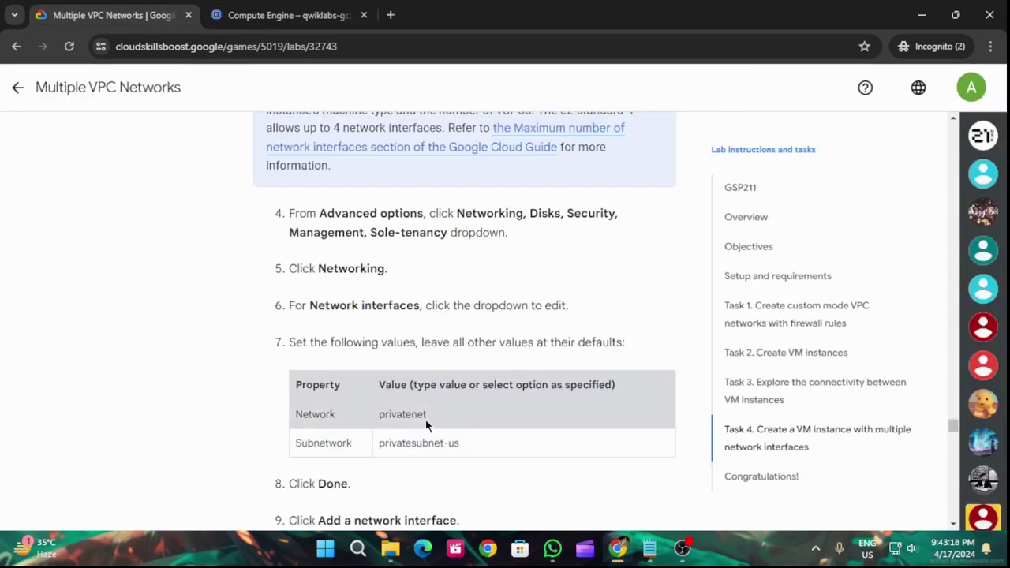
pyautogui.click(276, 10)
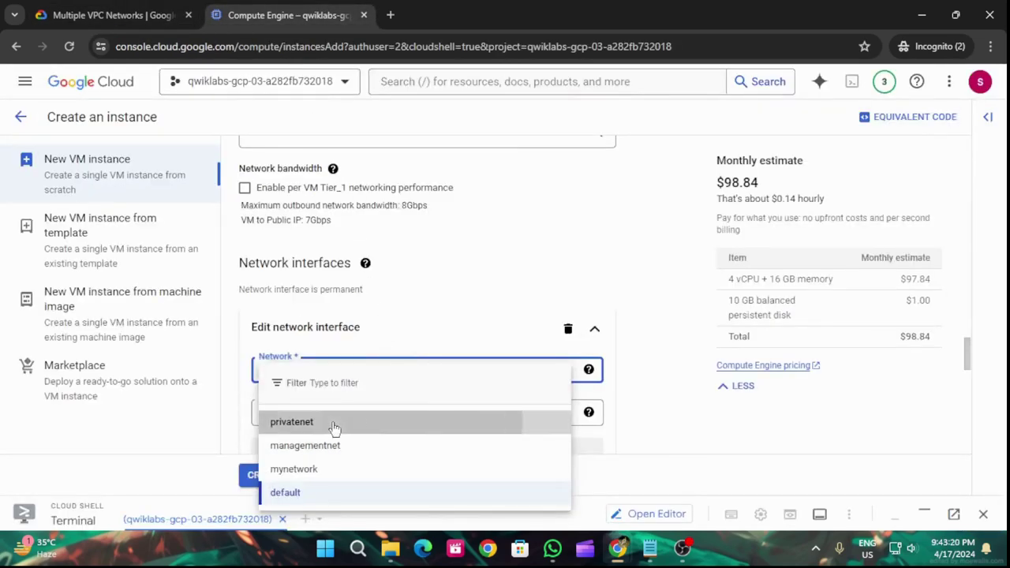
pyautogui.click(334, 424)
pyautogui.scroll(-2, 464, 268)
pyautogui.click(464, 266)
pyautogui.click(352, 323)
pyautogui.scroll(-2, 572, 394)
pyautogui.scroll(-2, 576, 401)
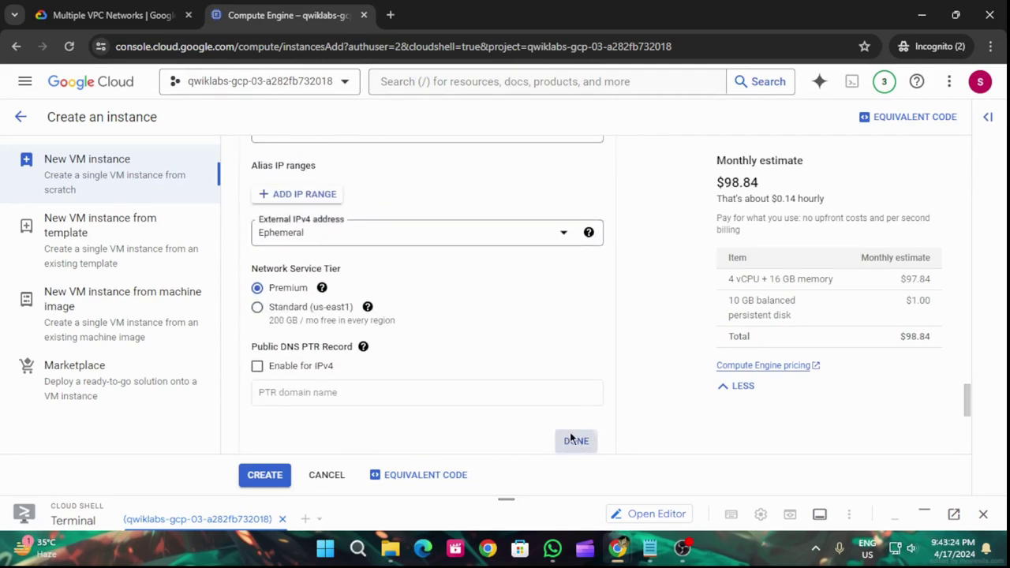
pyautogui.click(576, 440)
# Add a second network interface using network managementnet and subnetwork managementsubnet-us, as given in the lab instructions
pyautogui.scroll(-1, 363, 261)
pyautogui.click(308, 177)
pyautogui.click(115, 15)
pyautogui.scroll(-5, 401, 316)
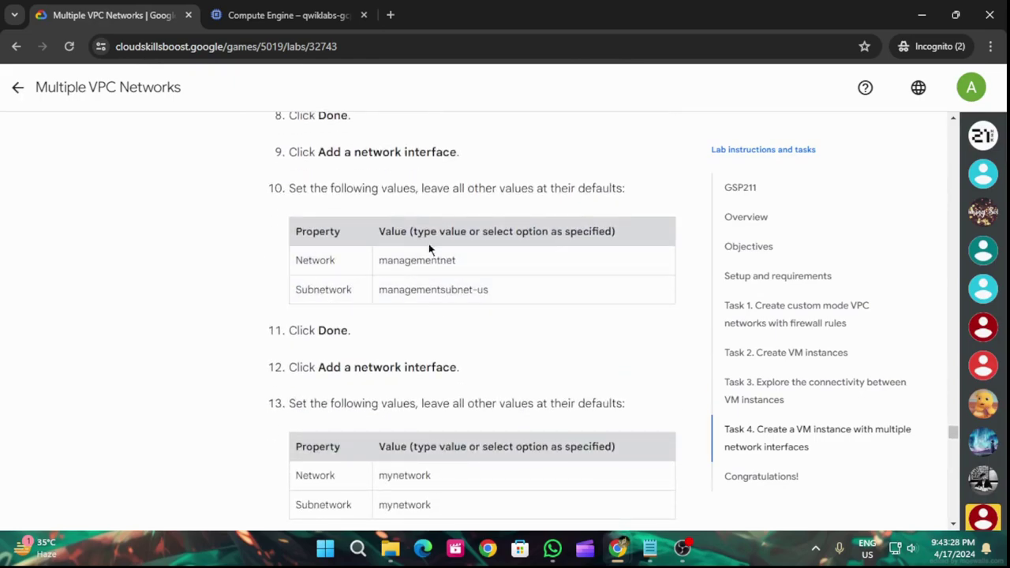
pyautogui.click(284, 15)
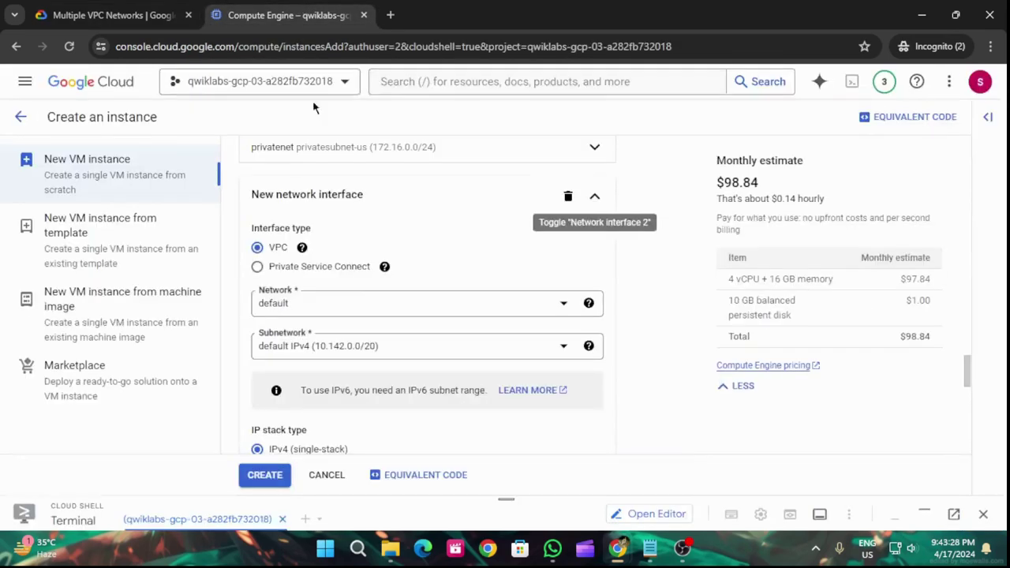
pyautogui.click(515, 312)
pyautogui.click(370, 355)
pyautogui.click(395, 345)
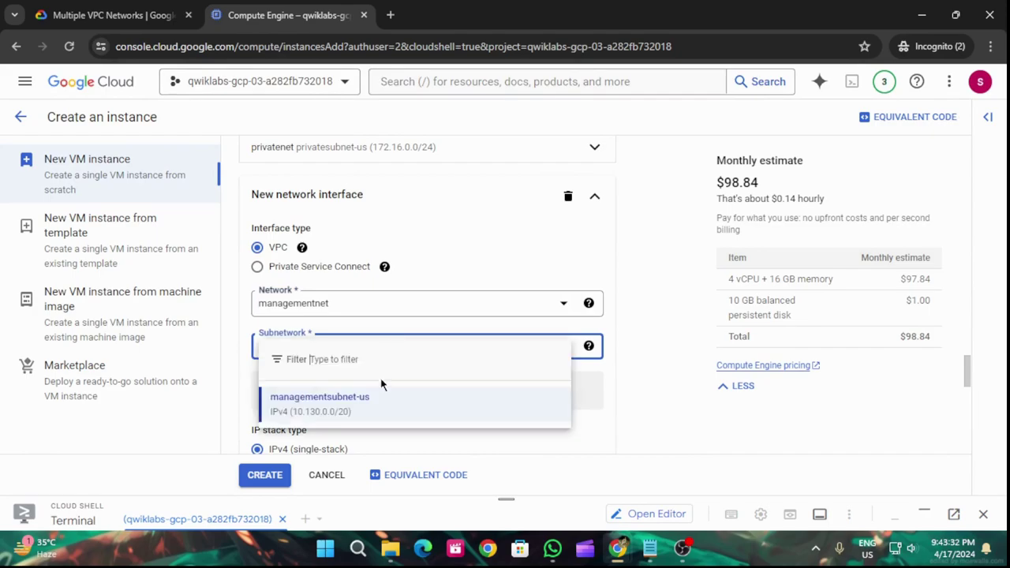
pyautogui.click(373, 409)
pyautogui.scroll(-5, 514, 374)
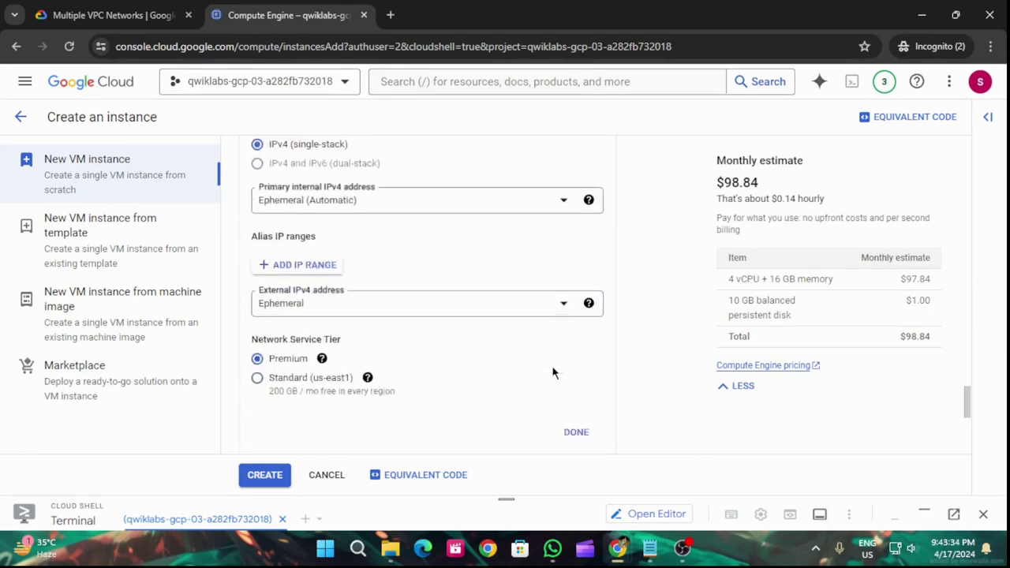
pyautogui.click(576, 294)
# Add a third network interface using network mynetwork and subnetwork mynetwork, as given in the lab instructions
pyautogui.click(135, 12)
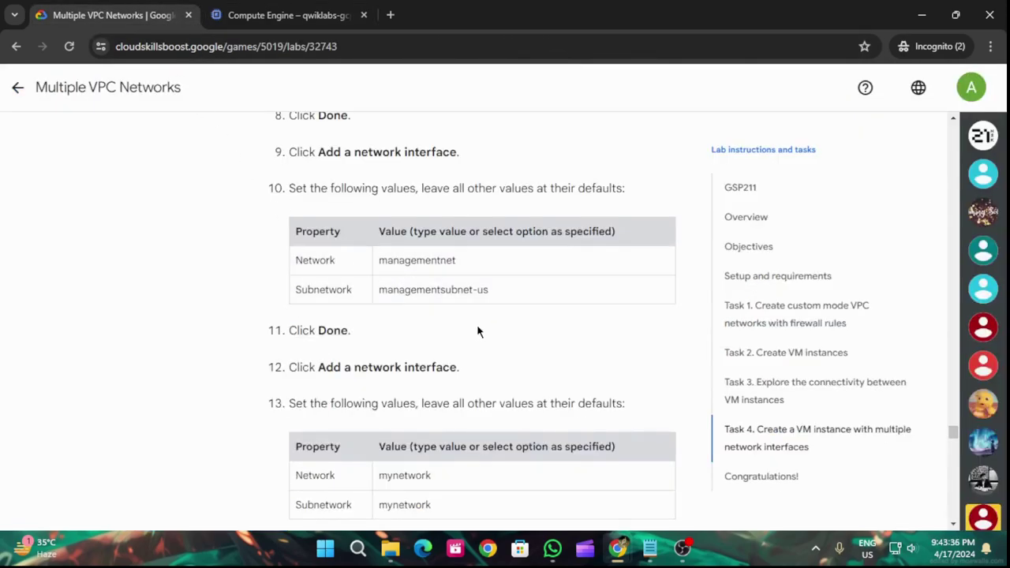
pyautogui.scroll(-3, 475, 331)
pyautogui.click(284, 15)
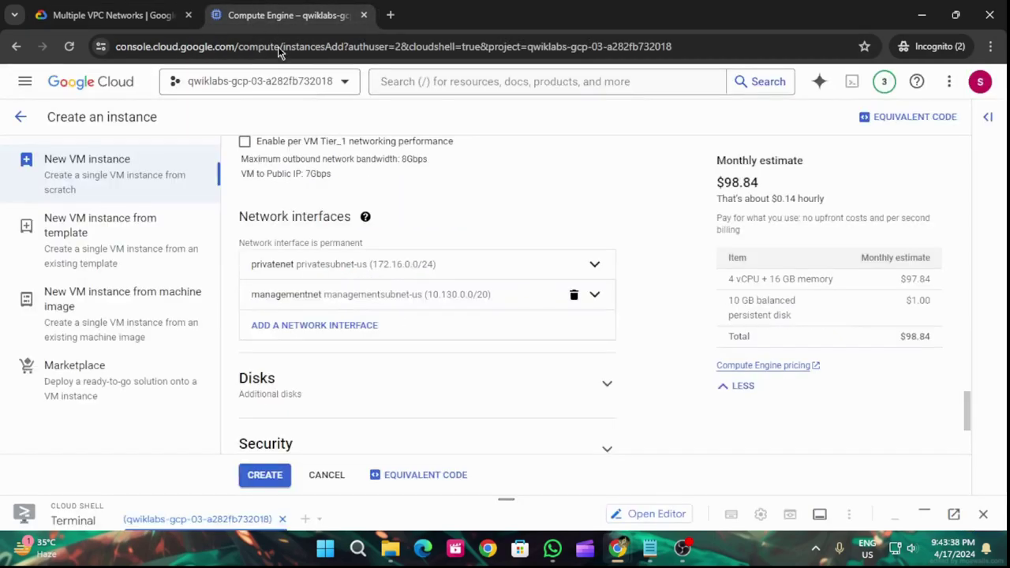
pyautogui.scroll(-1, 331, 300)
pyautogui.click(324, 179)
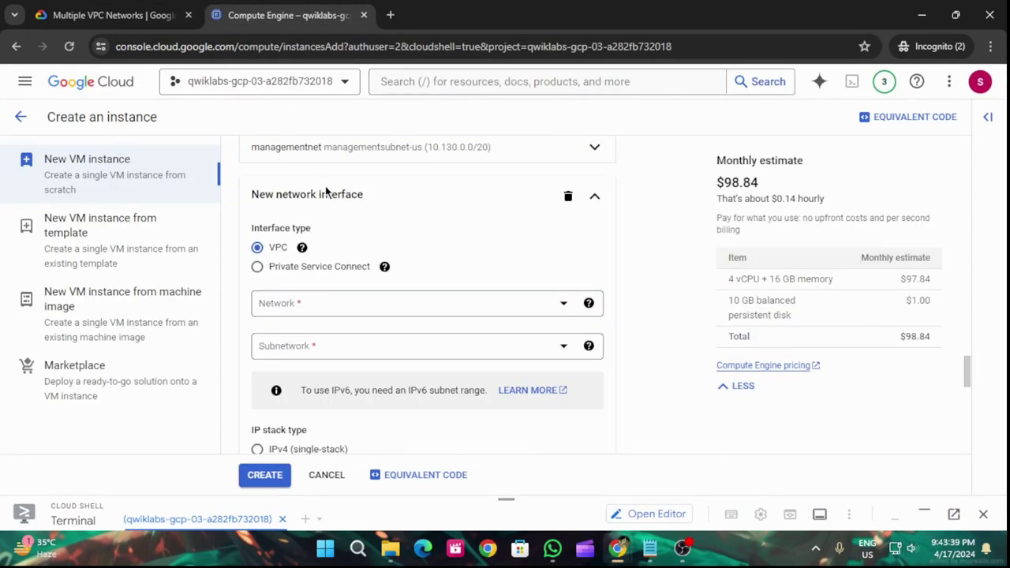
pyautogui.click(312, 296)
pyautogui.click(299, 354)
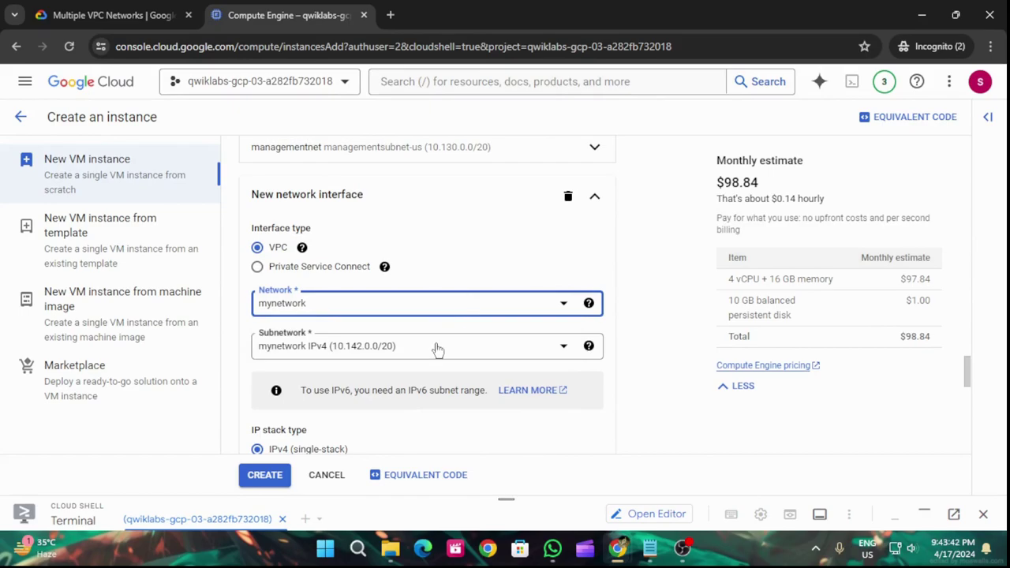
pyautogui.click(438, 350)
pyautogui.click(481, 331)
pyautogui.scroll(-4, 481, 332)
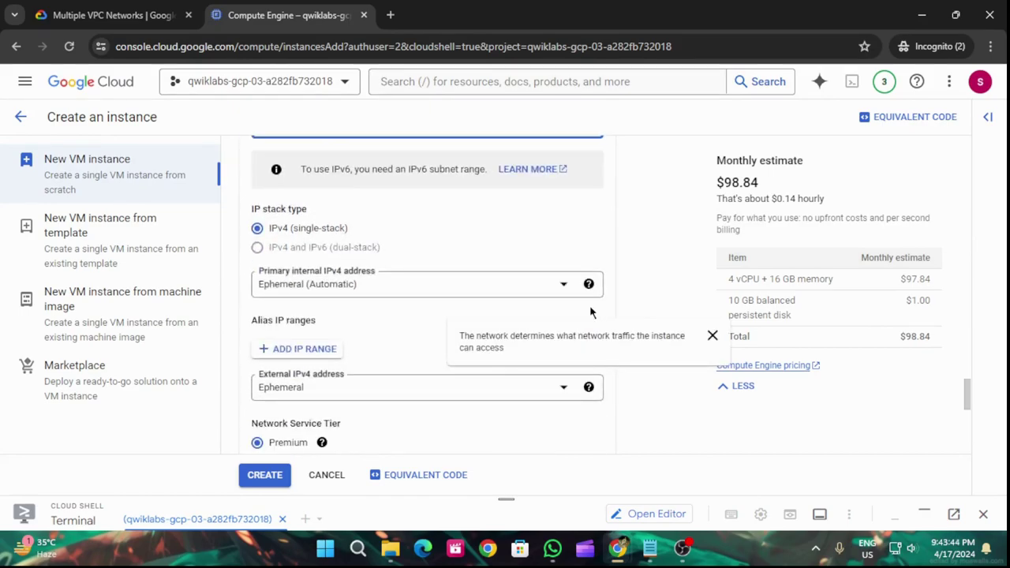
pyautogui.click(589, 293)
pyautogui.scroll(-1, 566, 344)
pyautogui.click(576, 368)
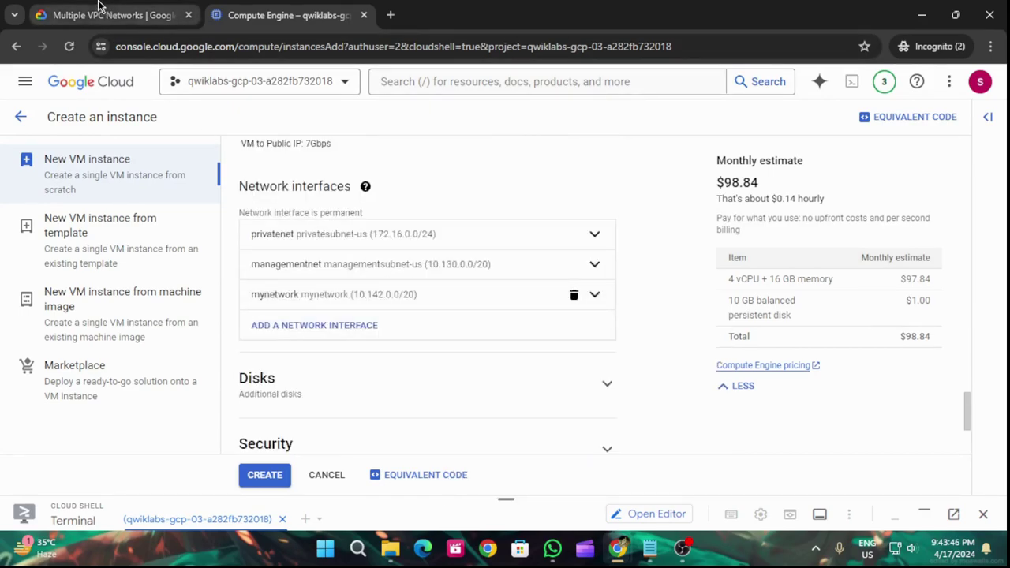
# Check the lab's final instruction for the instance and create vm-appliance
pyautogui.click(102, 15)
pyautogui.scroll(-3, 399, 258)
pyautogui.click(285, 15)
pyautogui.scroll(-3, 368, 356)
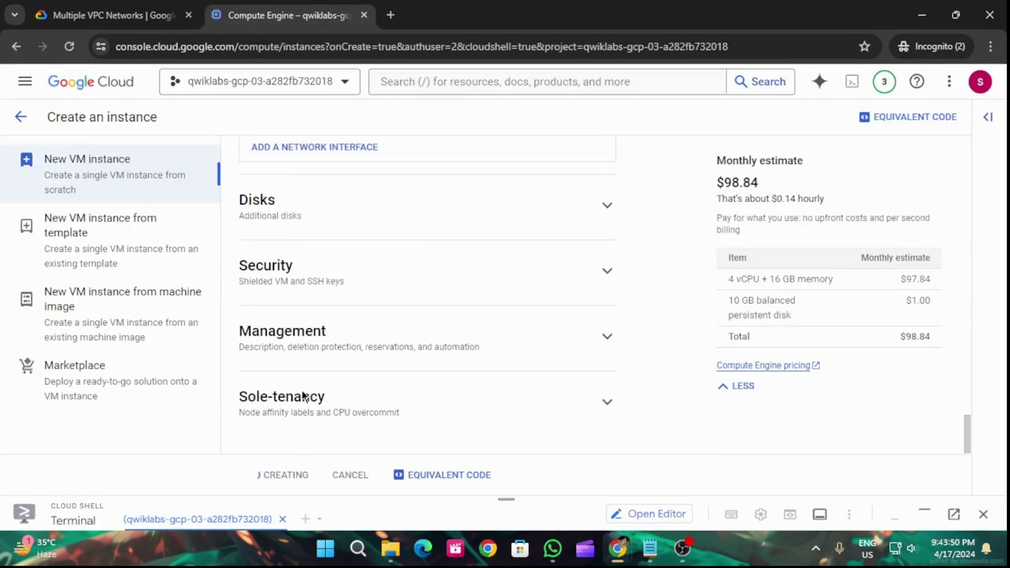
# Check the lab's progress for "Create a VM instance with multiple network interfaces" and skim the remaining instructions
pyautogui.click(129, 7)
pyautogui.click(364, 415)
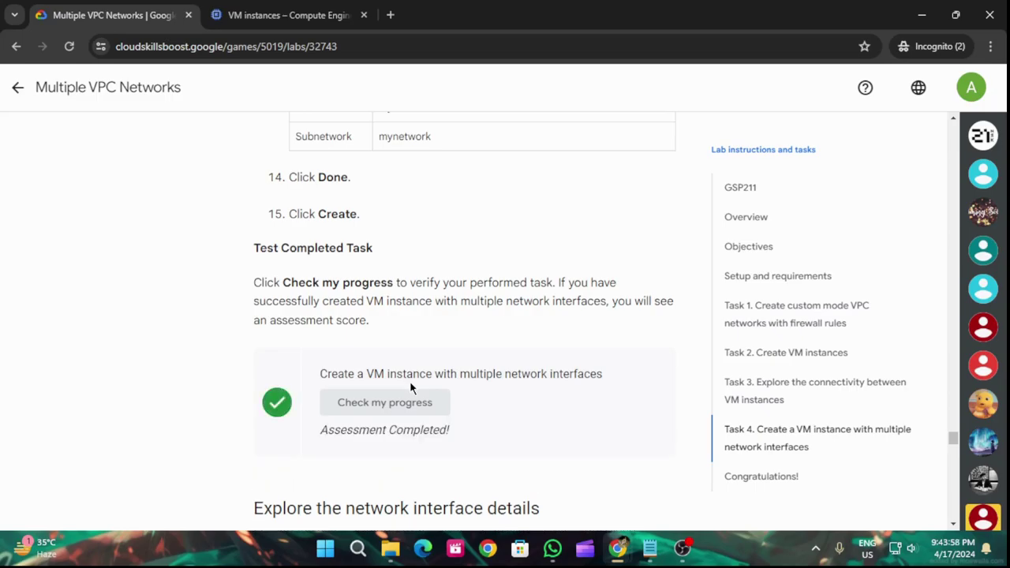
pyautogui.scroll(-6, 411, 387)
pyautogui.scroll(-20, 494, 279)
pyautogui.scroll(-15, 527, 320)
pyautogui.scroll(5, 537, 324)
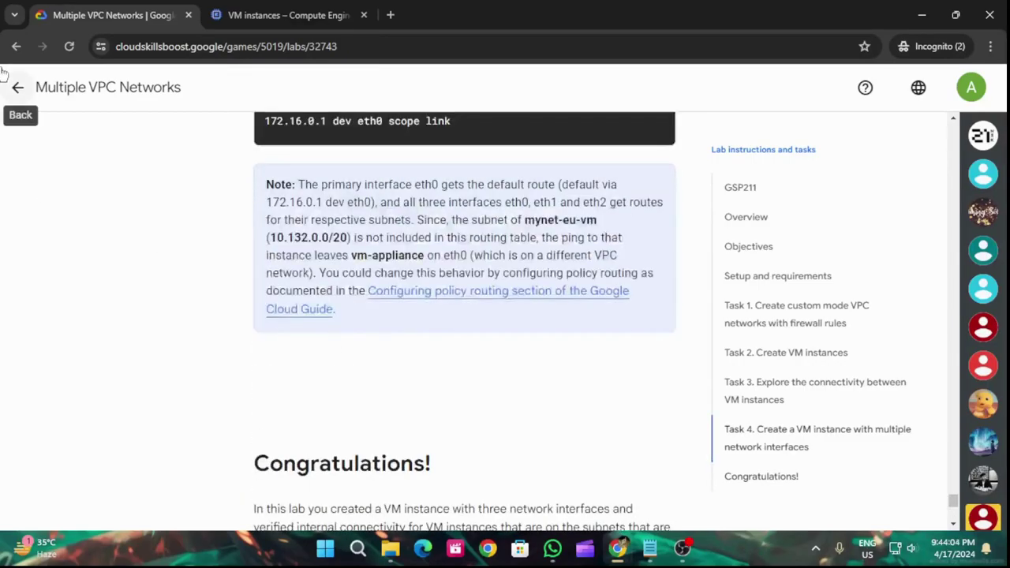
# Return to the Arcade Certification Zone page, reopen the Multiple VPC Networks lab, and end the lab
pyautogui.click(17, 89)
pyautogui.scroll(-10, 553, 293)
pyautogui.click(688, 345)
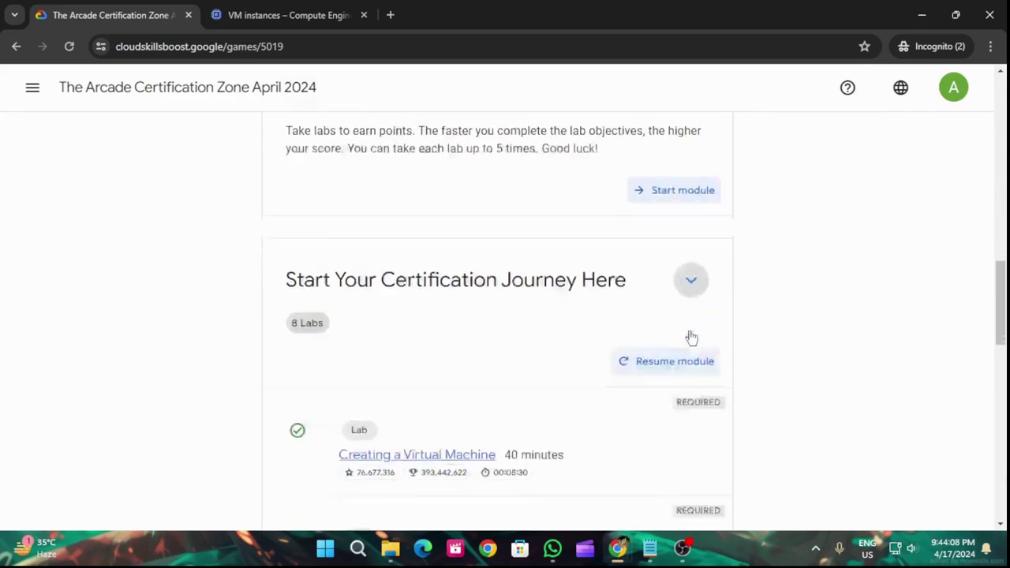
pyautogui.scroll(-4, 451, 363)
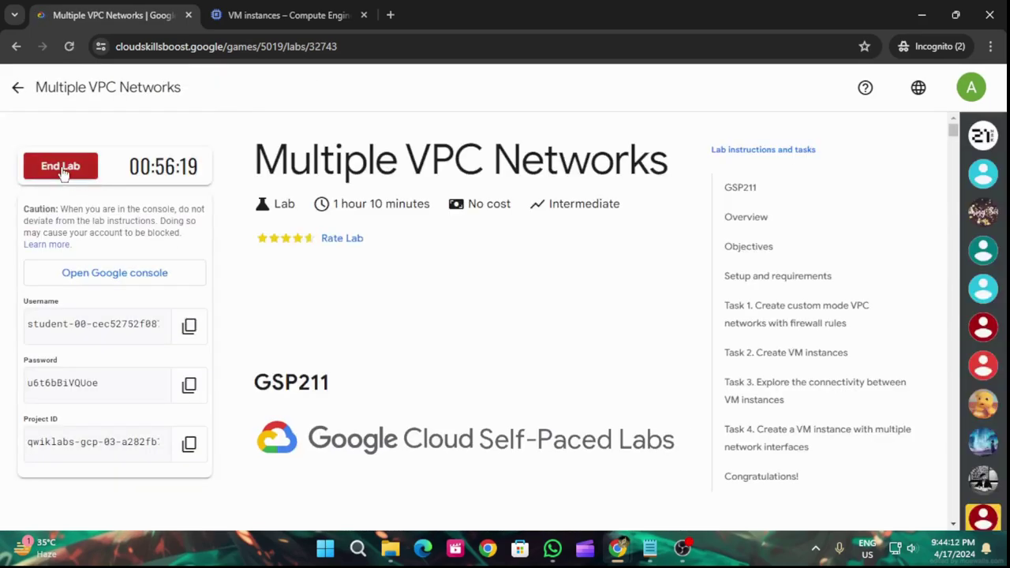
pyautogui.click(64, 170)
pyautogui.click(649, 349)
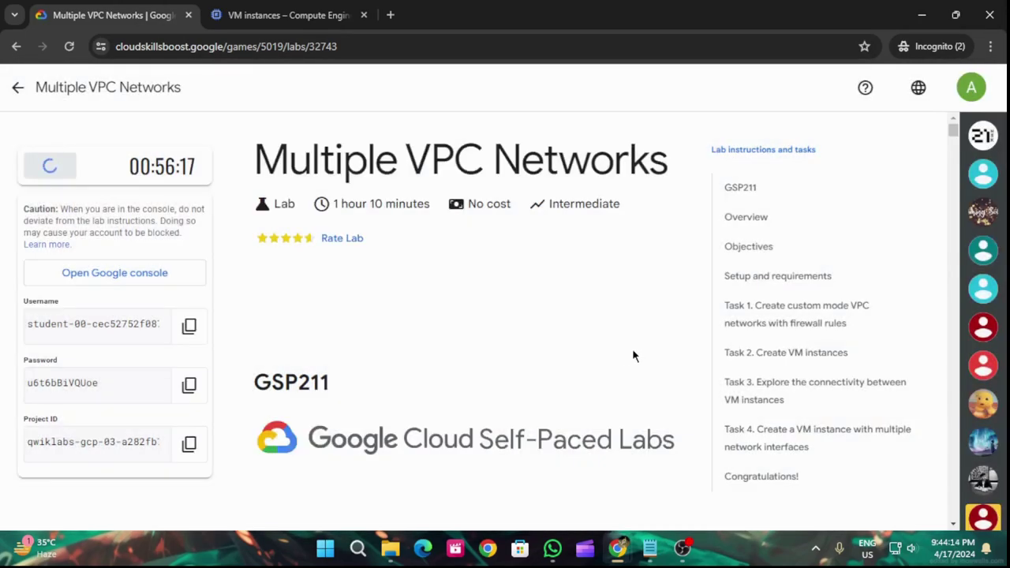